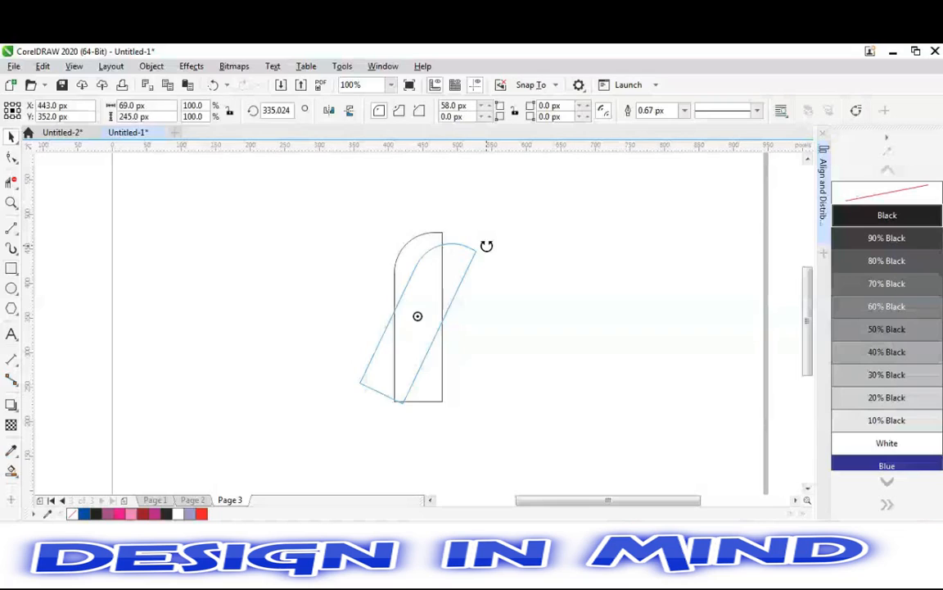
Rotate the bar with the rounded corner to about 328.3° and place a duplicate of it up and to its left
left_click_drag(488, 246, 488, 250)
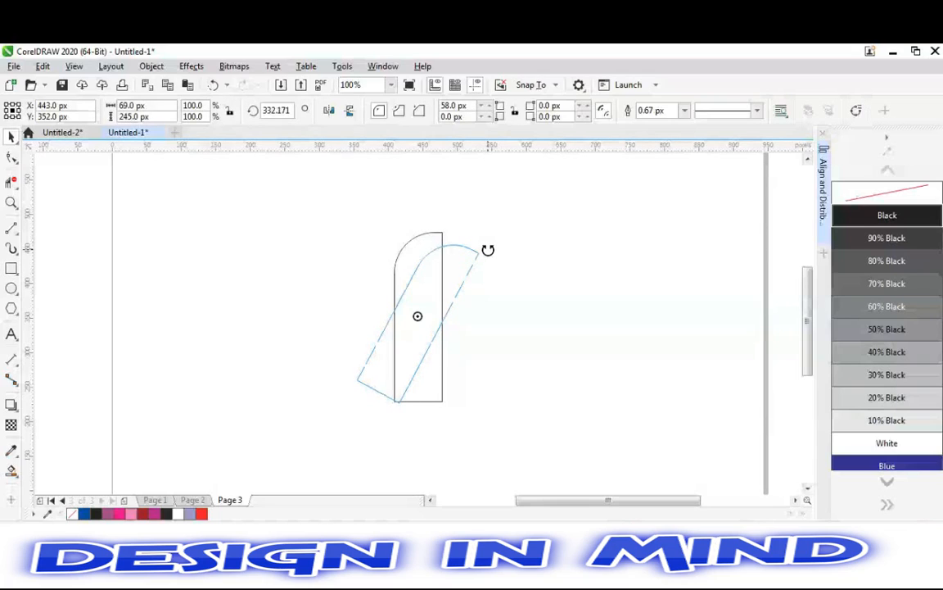
left_click_drag(489, 250, 490, 251)
left_click_drag(402, 361, 305, 354)
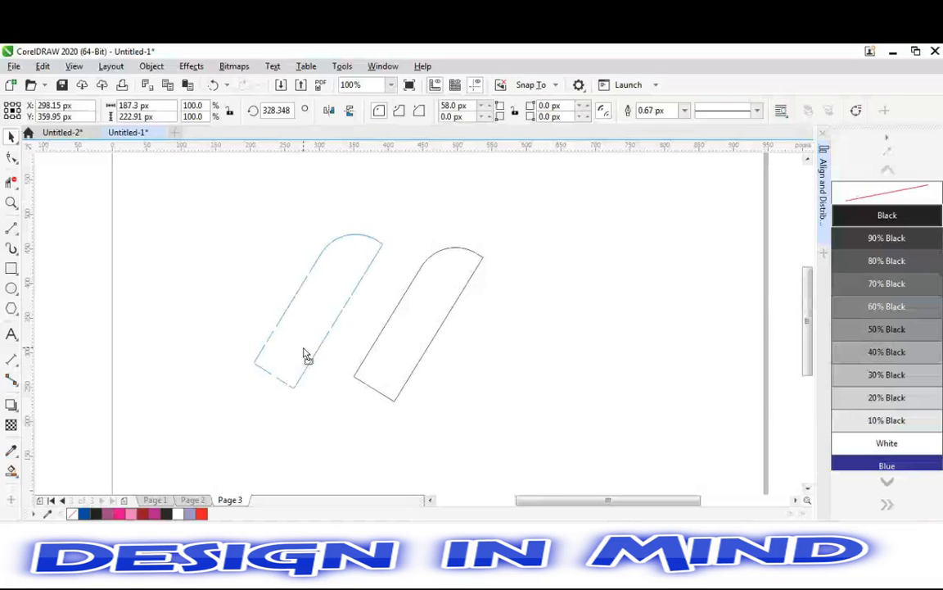
left_click(282, 345)
left_click_drag(304, 354, 256, 293)
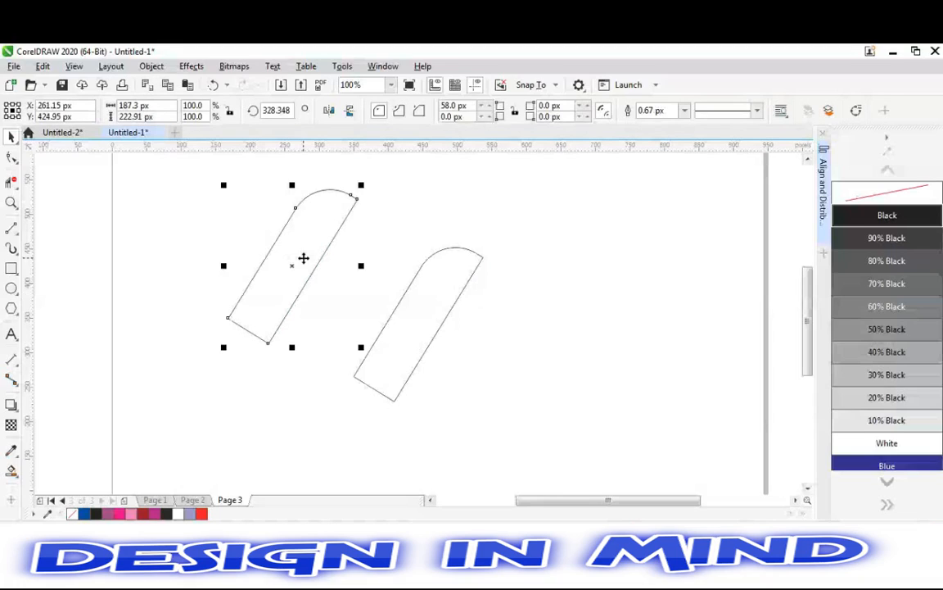
Move the duplicate bar next to the original and rotate it to about 25.9° so the two bars cross in a V
left_click_drag(303, 259, 358, 298)
left_click(354, 287)
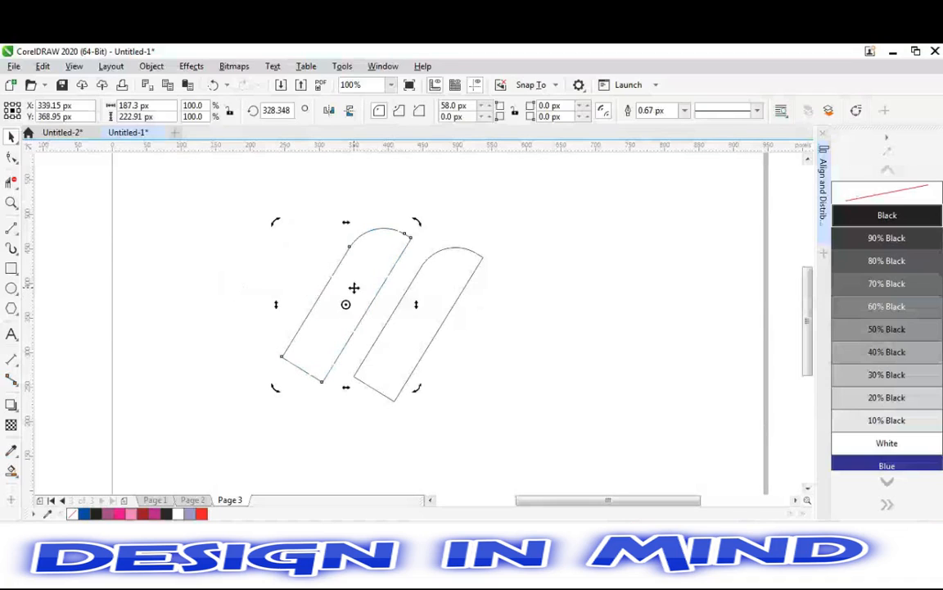
left_click_drag(273, 222, 212, 309)
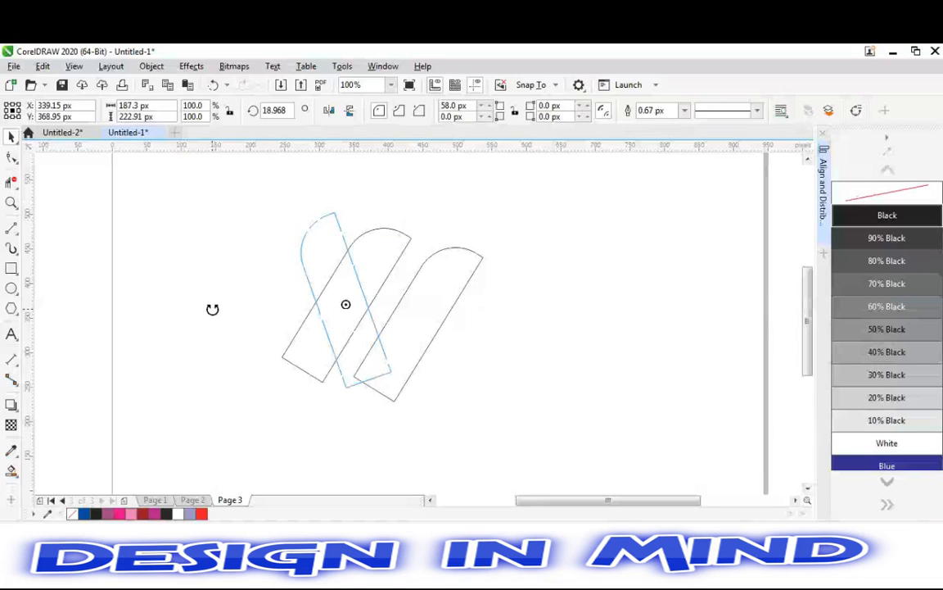
left_click_drag(212, 309, 214, 325)
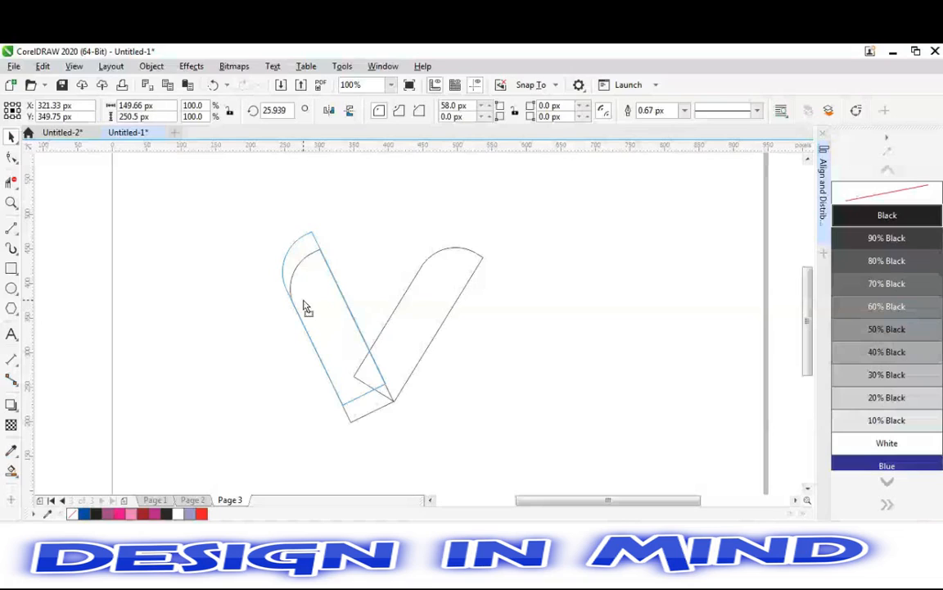
left_click(411, 341)
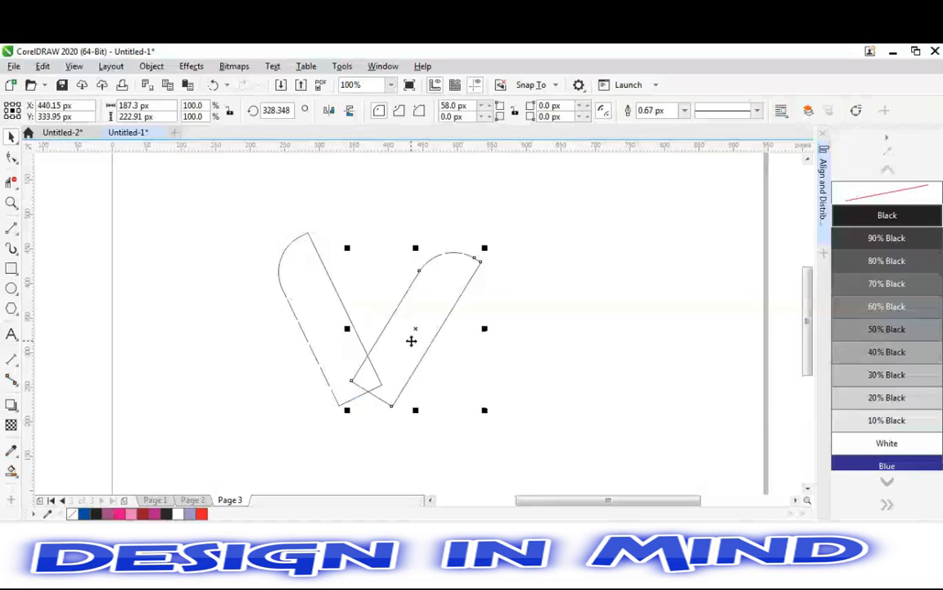
Try mirroring the left bar of the V horizontally and vertically
left_click(335, 336)
left_click(330, 111)
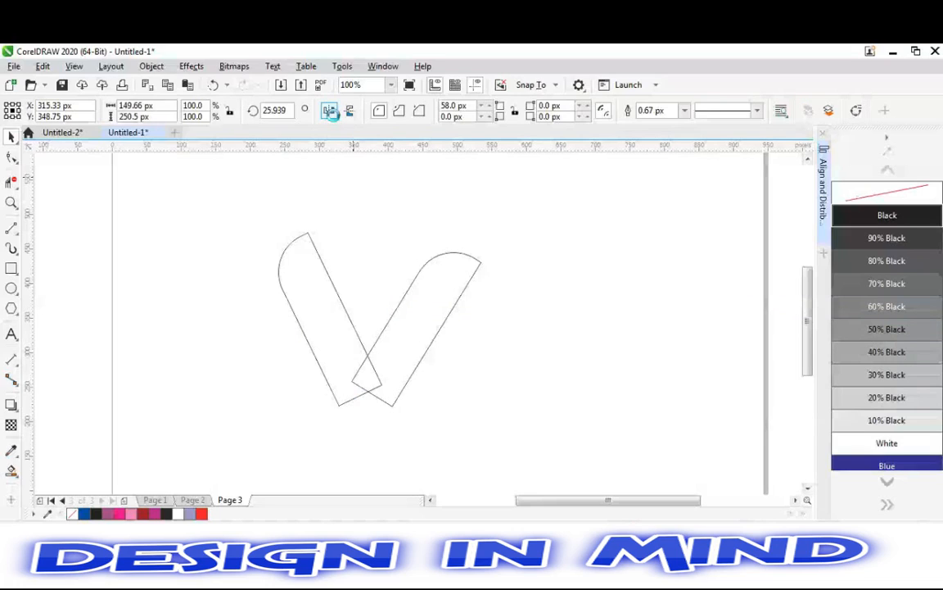
left_click(320, 301)
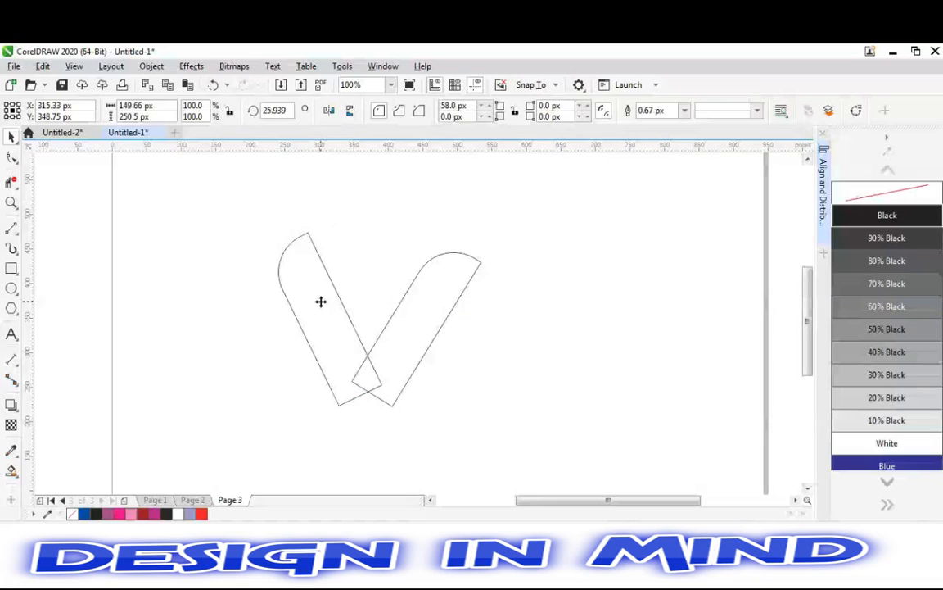
left_click(346, 111)
left_click(347, 110)
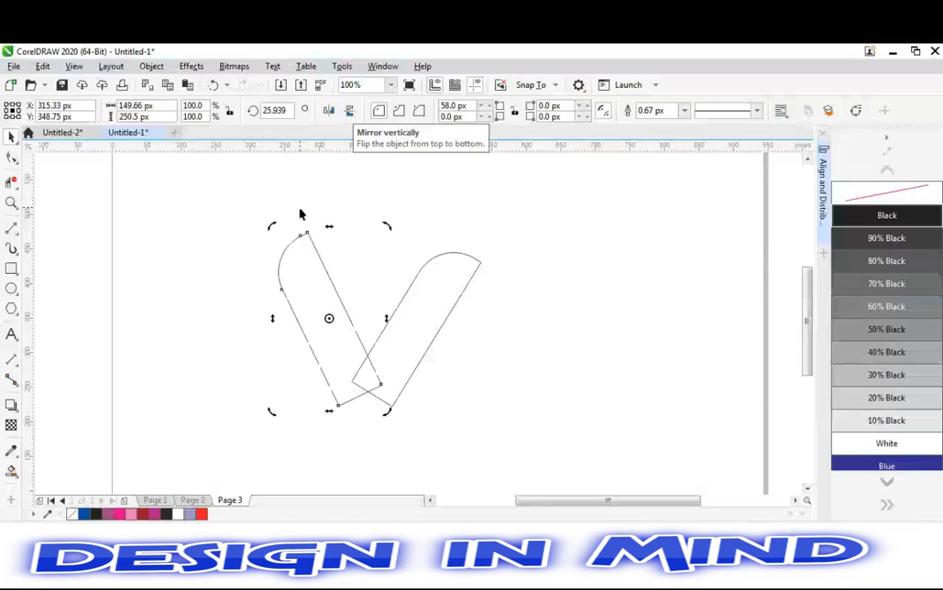
left_click(328, 112)
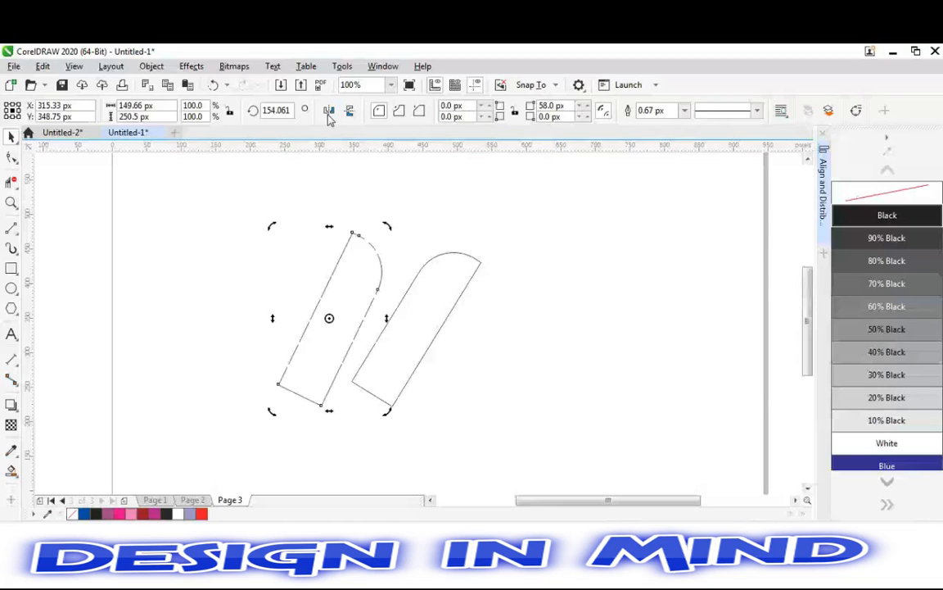
left_click(329, 112)
Shift the left bar slightly down and the right bar down and left so their lower ends overlap, undoing the final move
left_click_drag(313, 282, 322, 301)
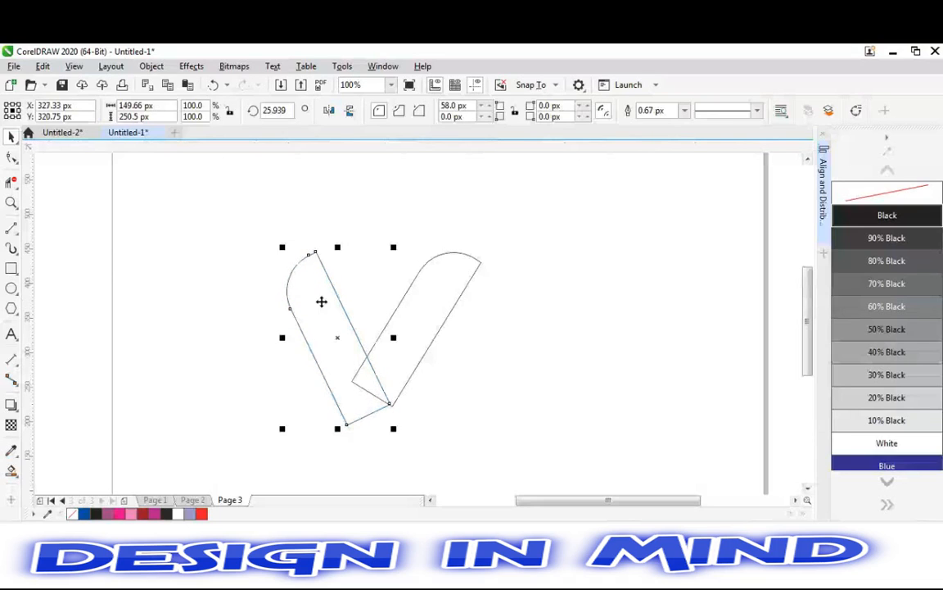
left_click(391, 351)
left_click_drag(392, 352, 386, 378)
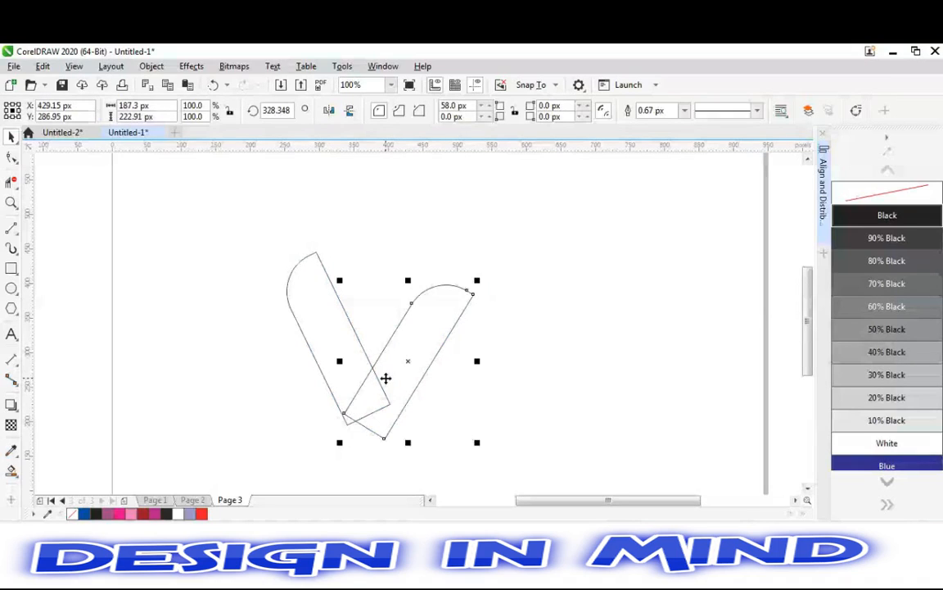
left_click_drag(386, 378, 428, 409)
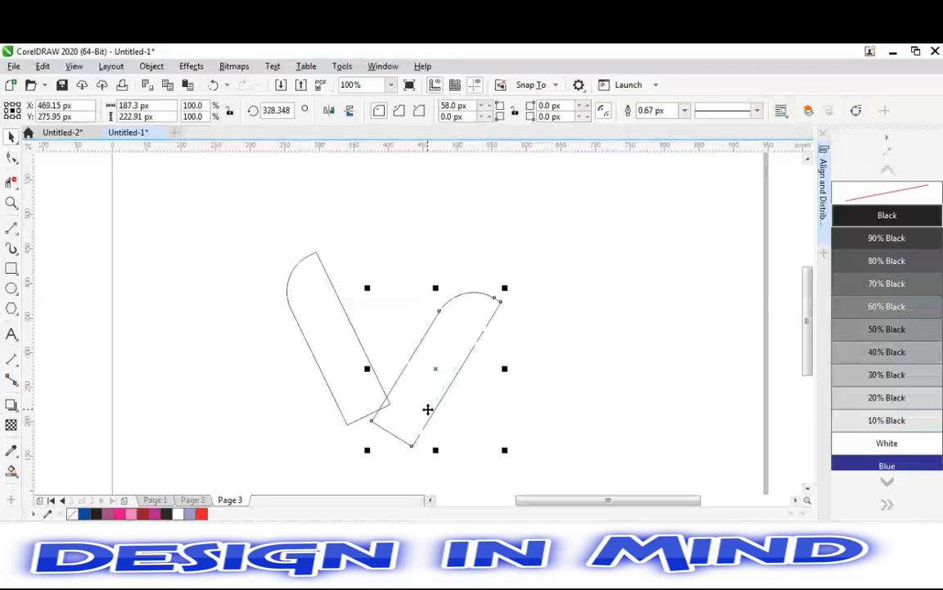
key("ctrl+z")
Rotate both bars together counterclockwise until the right bar's angle is about 341.8°
left_click(315, 277, "shift")
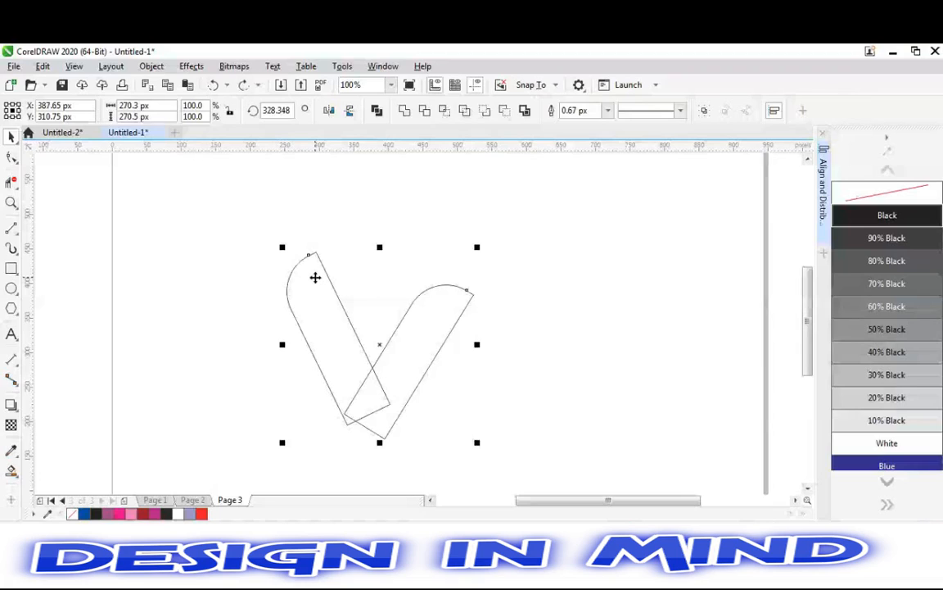
left_click(315, 277)
left_click_drag(282, 246, 270, 283)
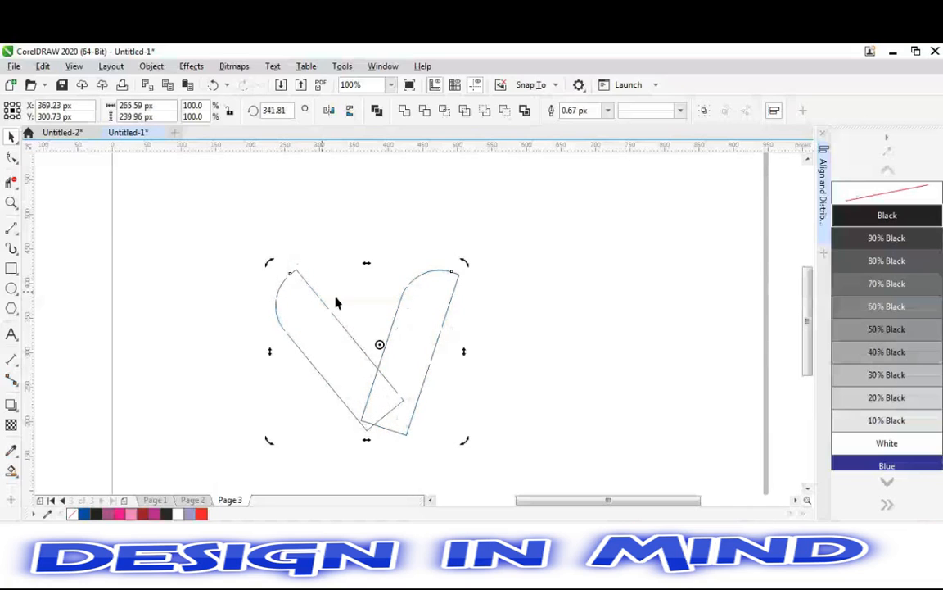
key("F6")
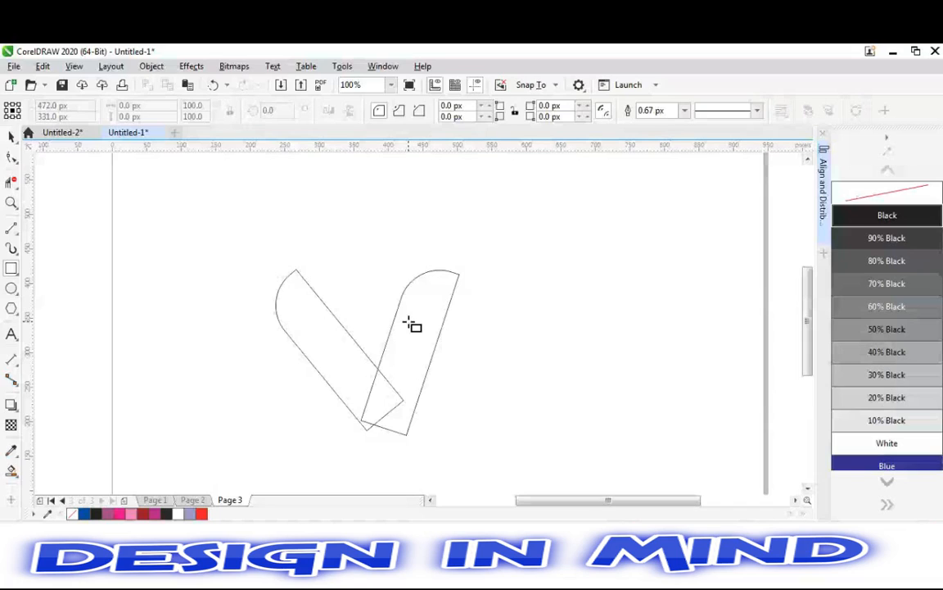
key("space")
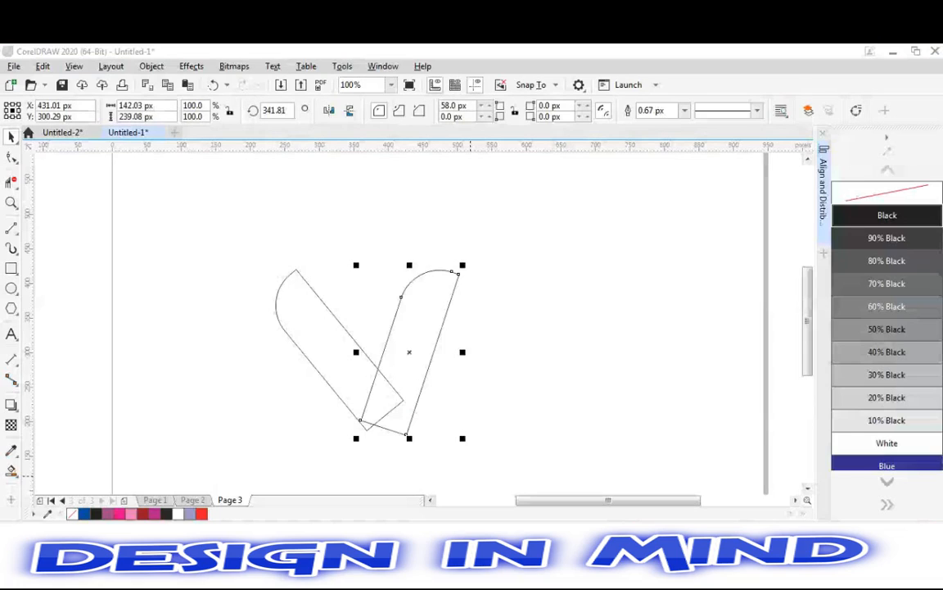
Rotate the right bar to about 332.9° and nudge both bars slightly apart, keeping their lower ends overlapping
left_click(420, 335)
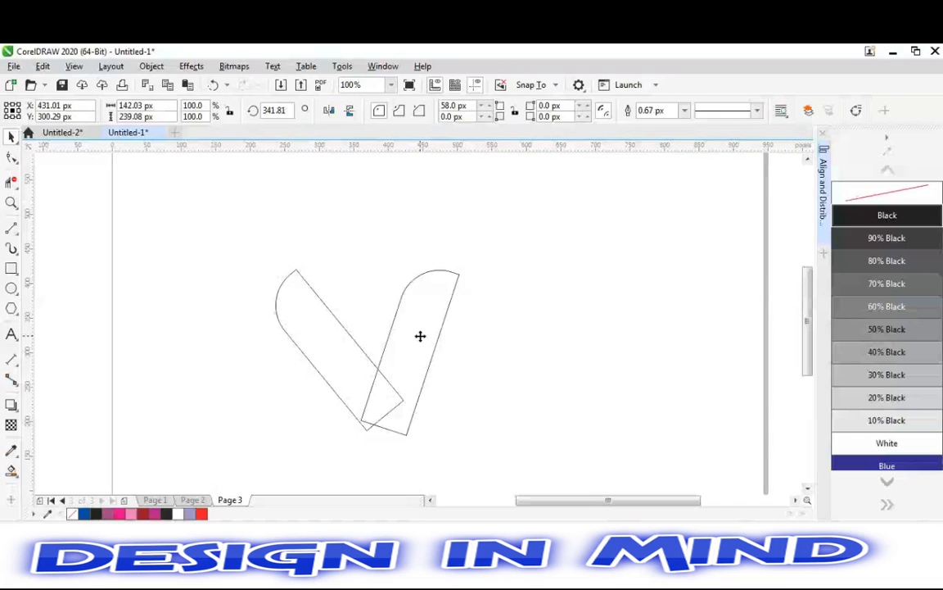
left_click(421, 338)
left_click(420, 343)
left_click_drag(420, 335, 425, 345)
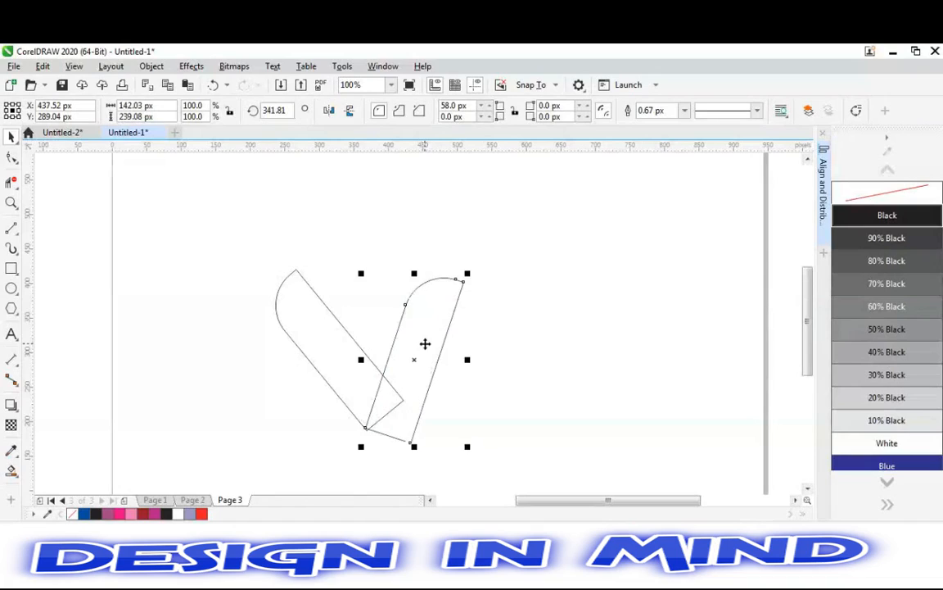
left_click(440, 310)
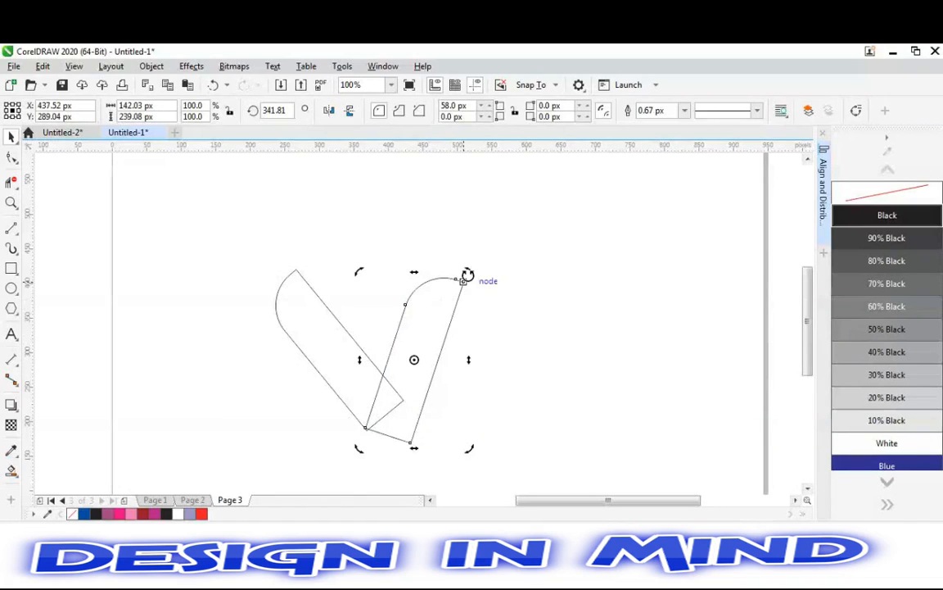
left_click_drag(468, 274, 489, 276)
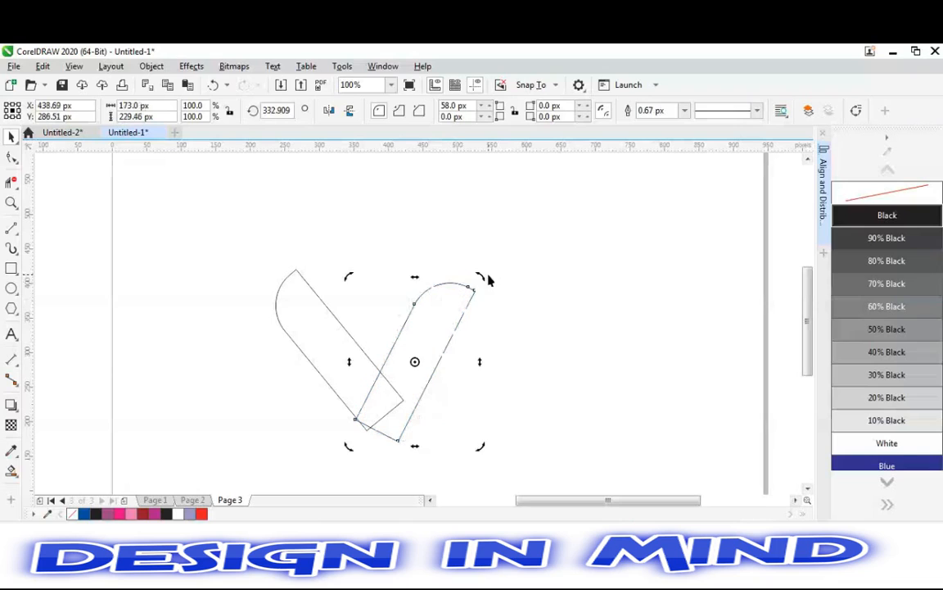
left_click_drag(444, 326, 450, 331)
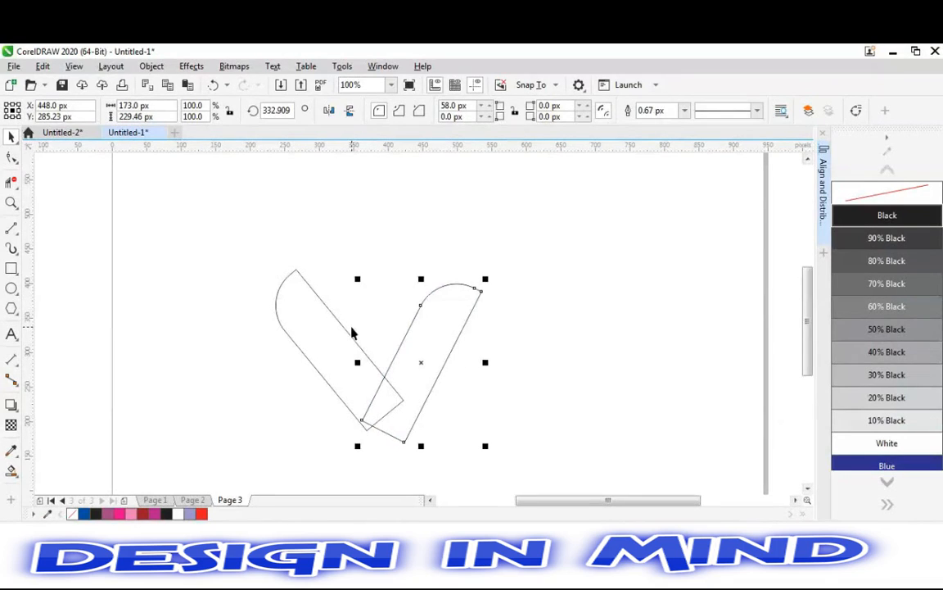
left_click_drag(352, 332, 332, 348)
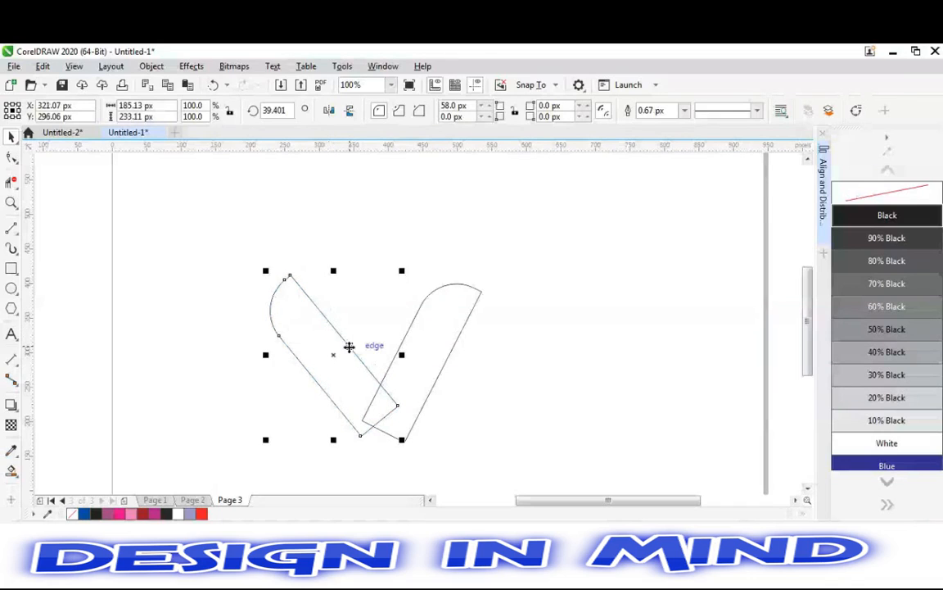
Try flipping the left bar to the other side, first horizontally and again vertically
left_click(330, 110)
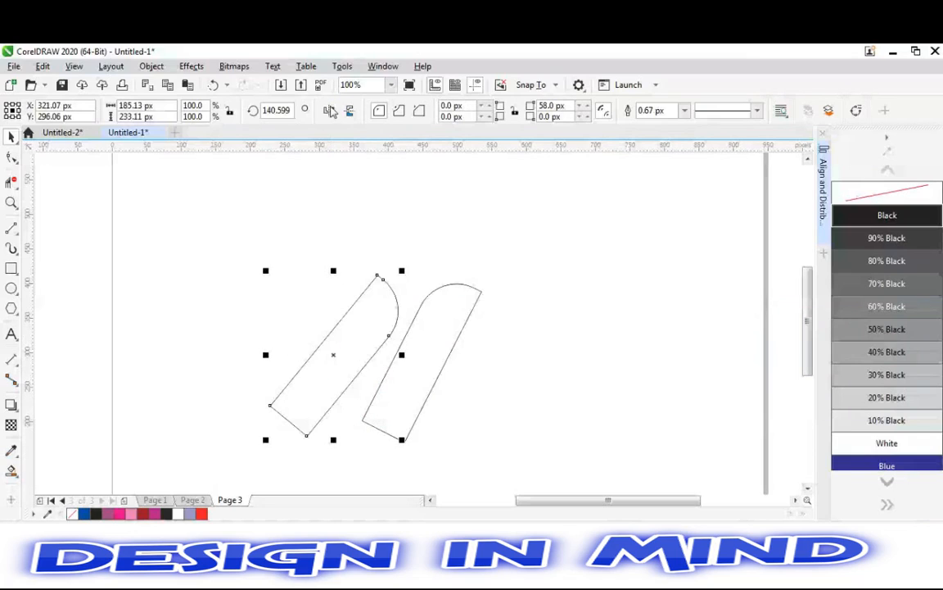
left_click(329, 110)
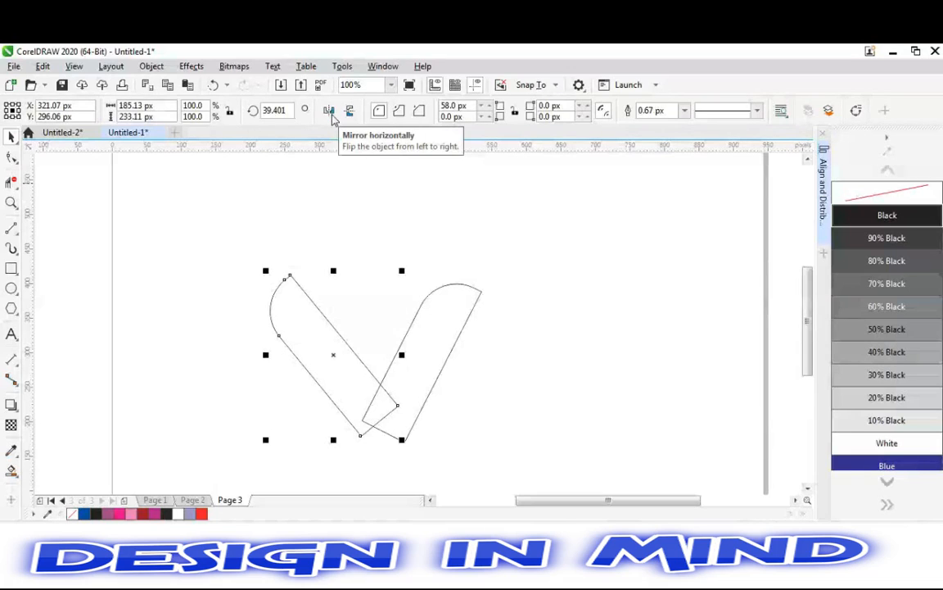
left_click(344, 113)
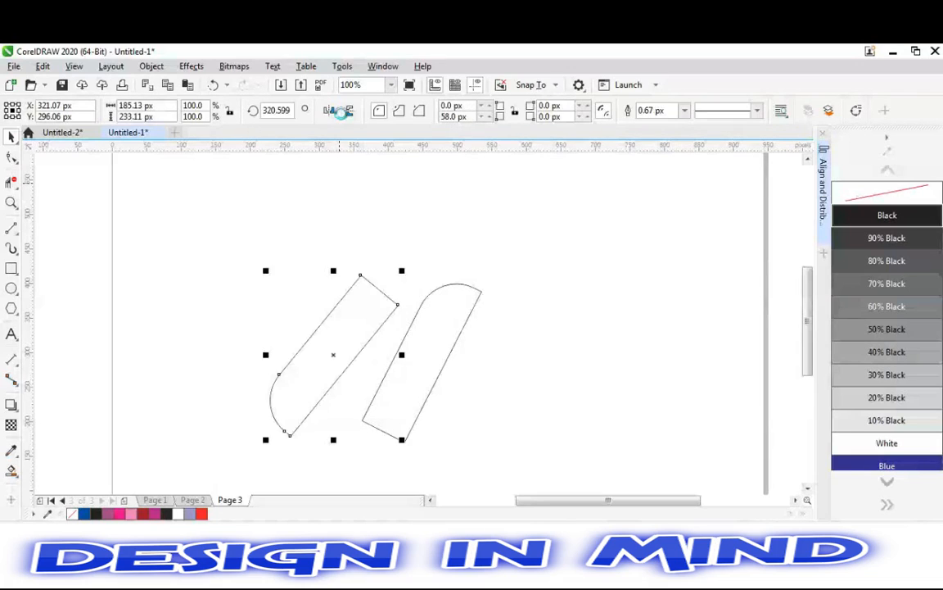
left_click(343, 113)
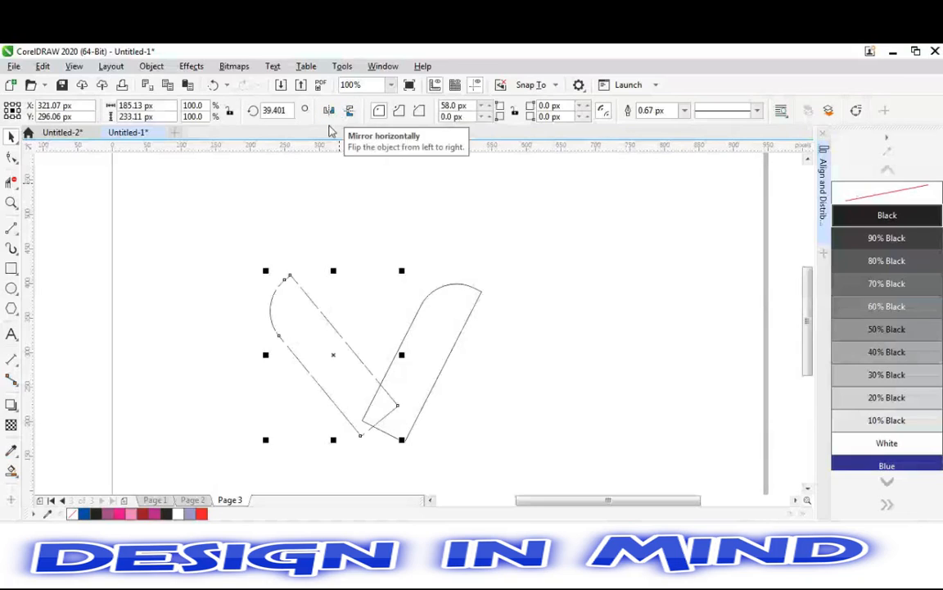
Increase the radius of the left bar's rounded upper-left corner to 68 px
left_click(319, 361)
left_click(319, 361)
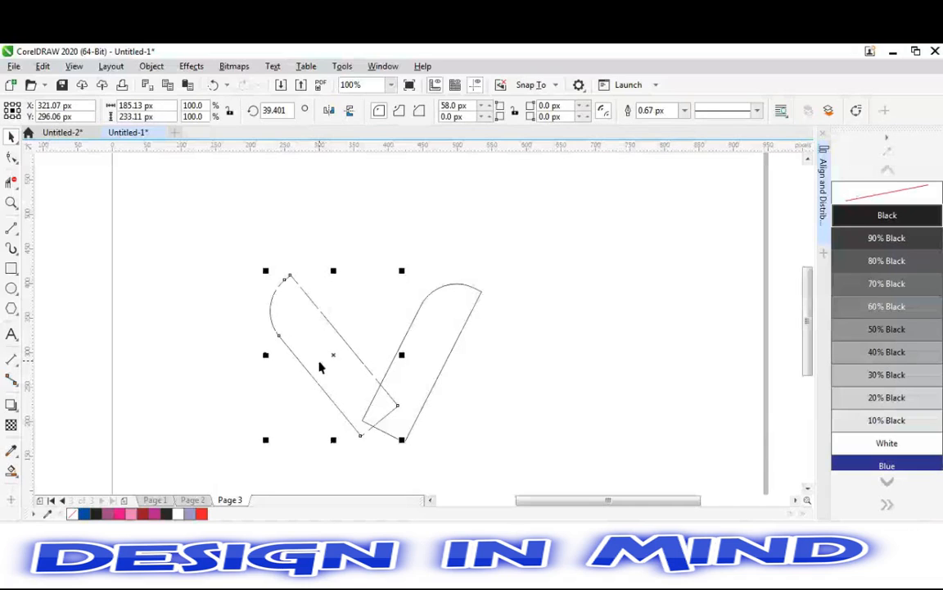
left_click(481, 105)
left_click(490, 104)
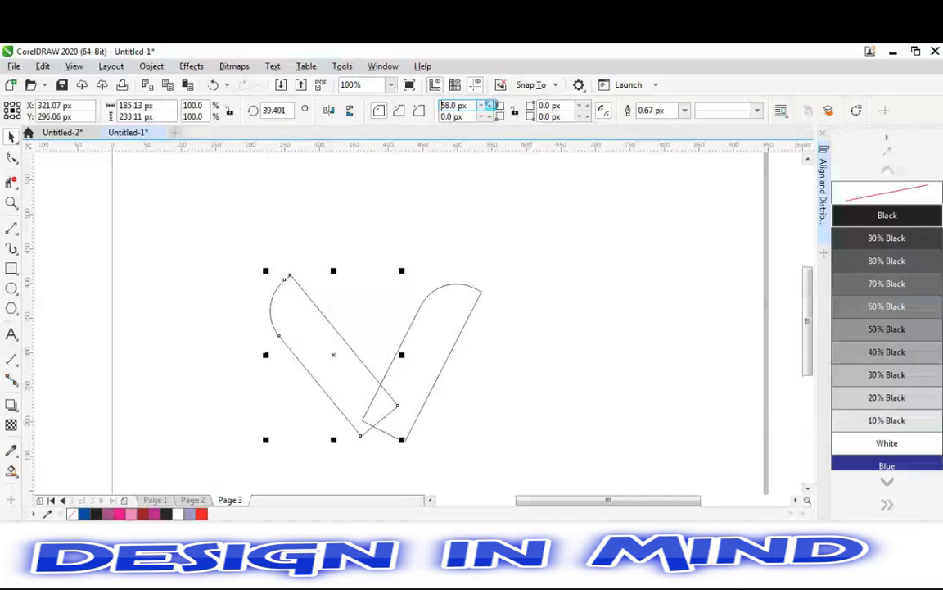
left_click(491, 104)
left_click(491, 104)
left_click(491, 104)
left_click(490, 104)
left_click(491, 104)
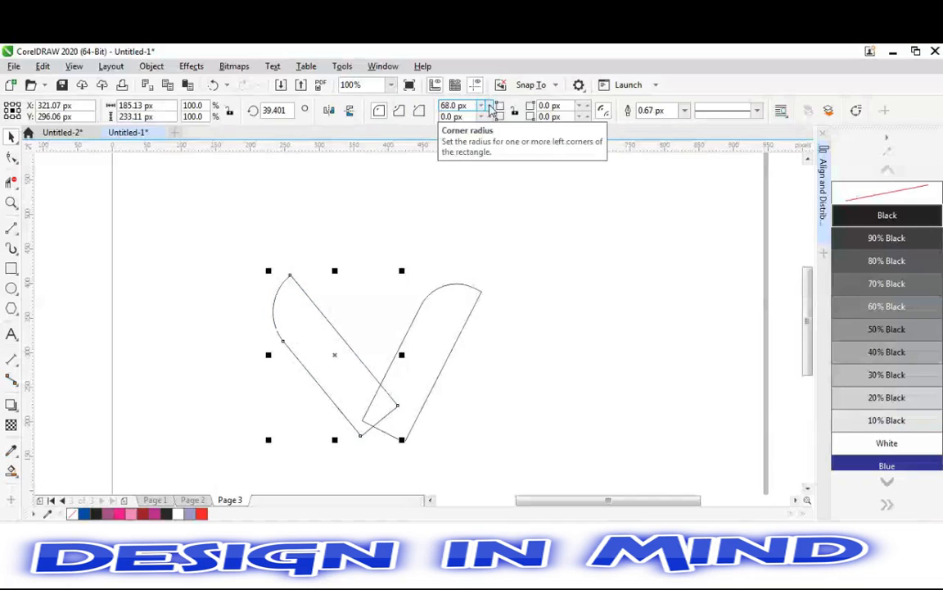
Remove the rounding from the left bar's upper-left corner by setting its radius to 0 px
left_click(440, 106)
key("Delete")
key("Delete")
key("Delete")
key("Return")
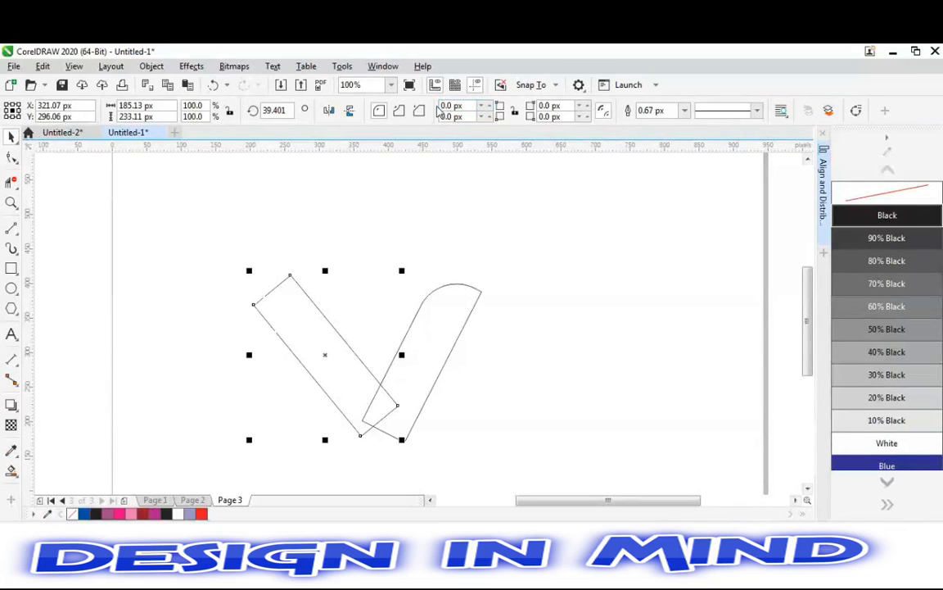
Round the left bar's upper-right corner with a radius of 72 px
left_click(585, 105)
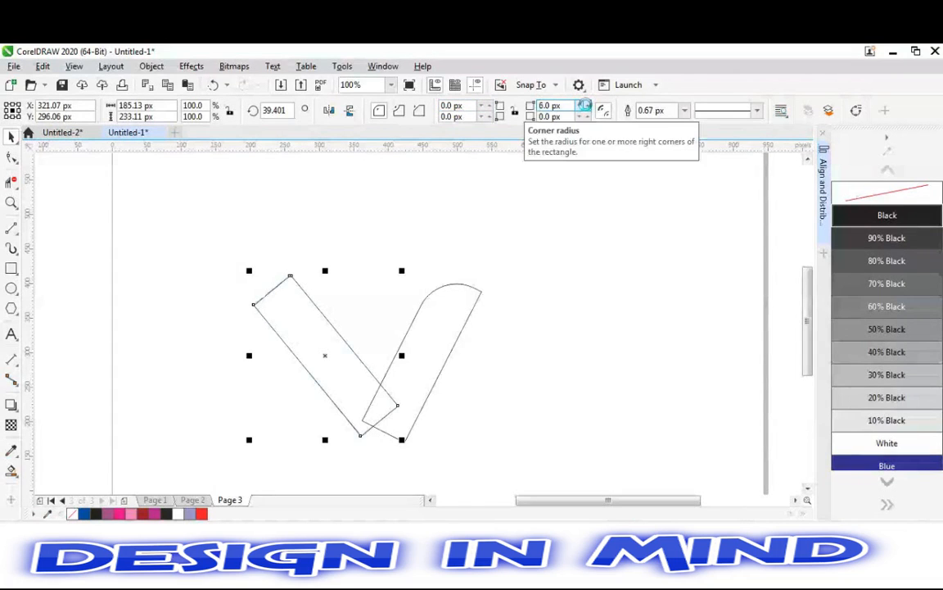
left_click(585, 105)
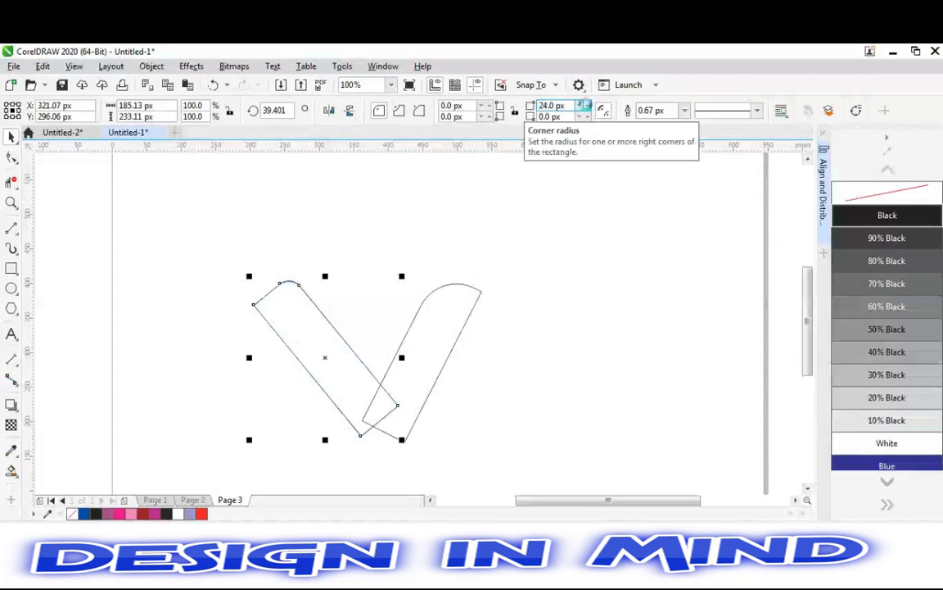
left_click(585, 105)
left_click(586, 105)
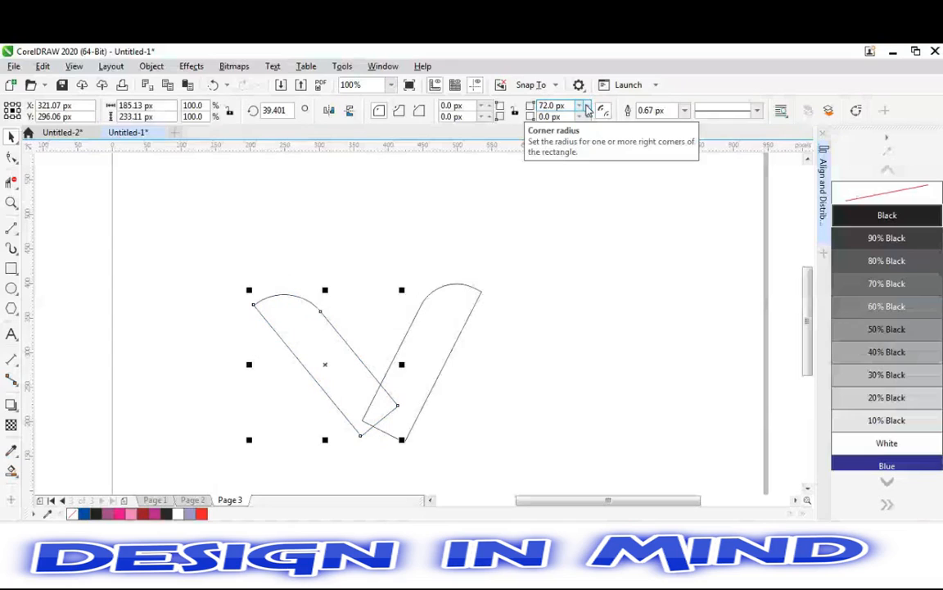
Set the left bar's rounded corner radius to 76 px and move the right bar left until the bars' bottom tips meet
left_click(586, 104)
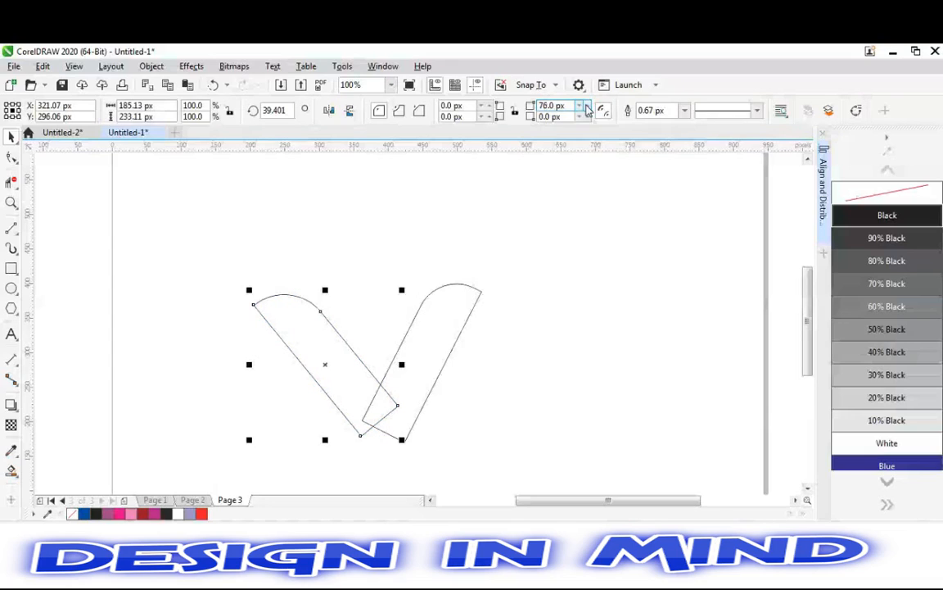
left_click(469, 373)
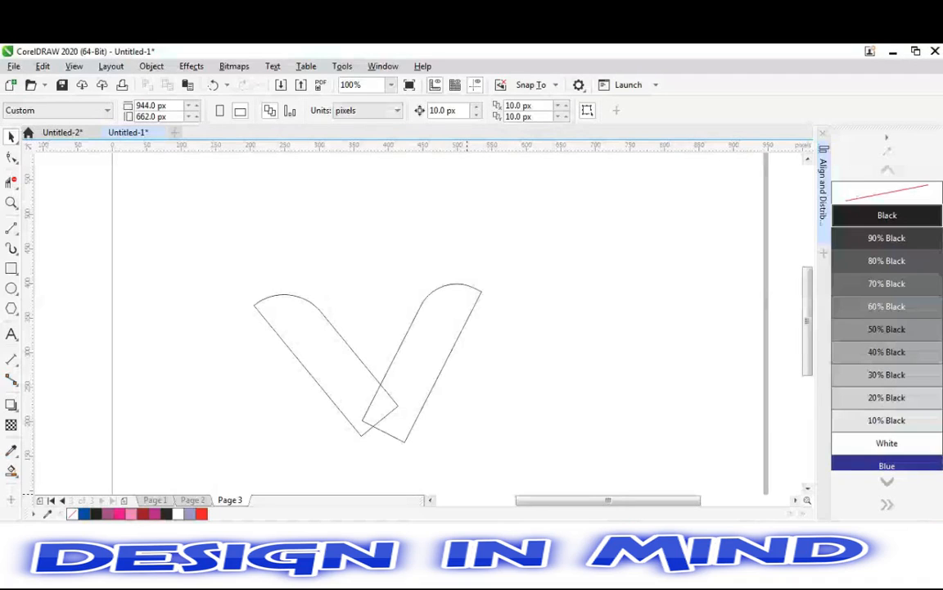
left_click_drag(433, 330, 395, 321)
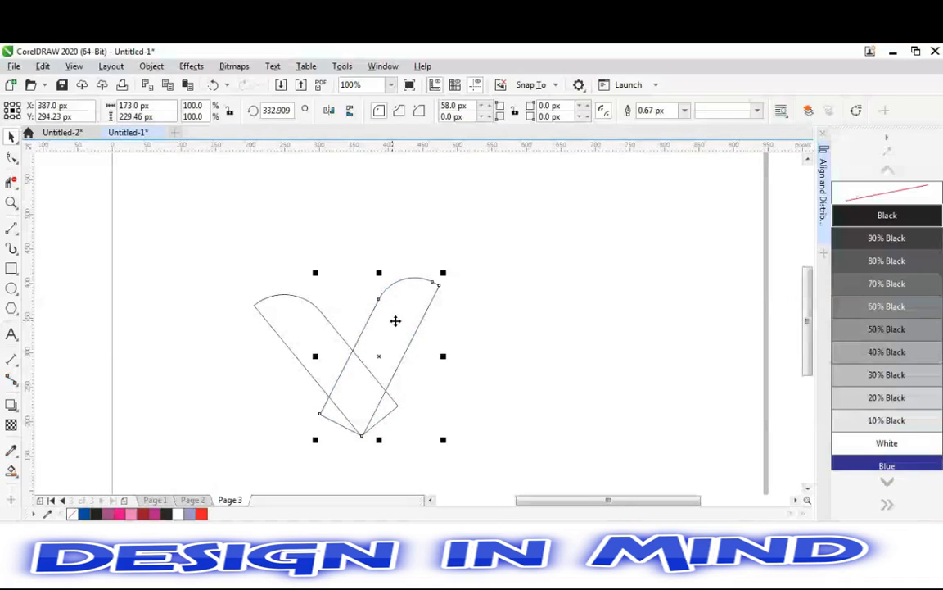
left_click(469, 371)
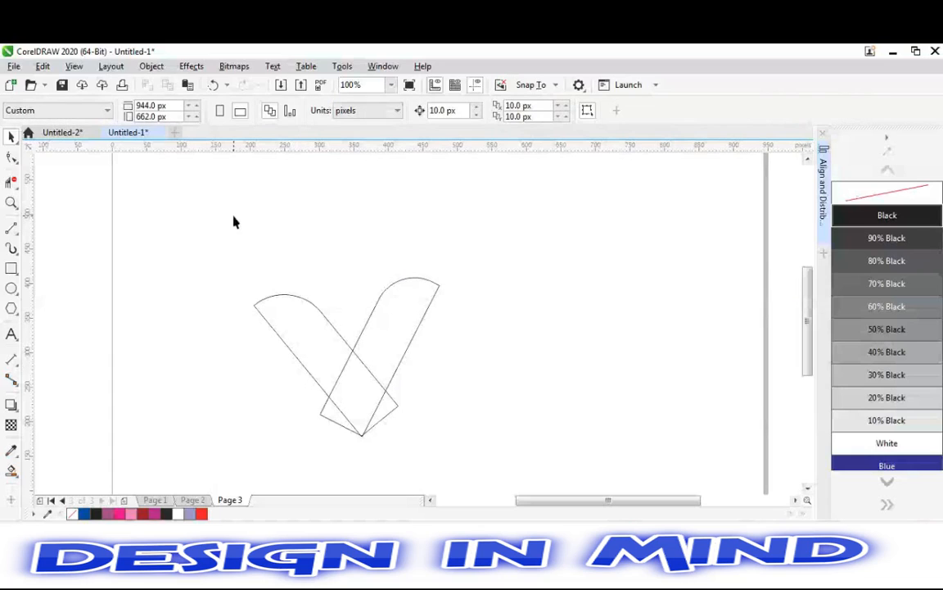
Rotate both bars together about 2° clockwise
key("ctrl+a")
left_click(388, 350)
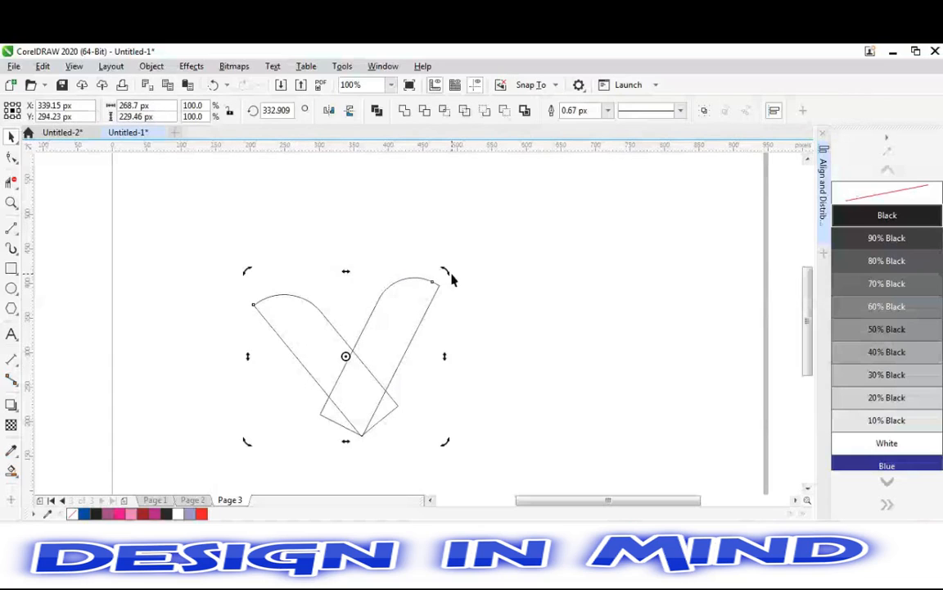
mouse_move(451, 281)
left_mouse_down()
mouse_move(449, 271)
mouse_move(455, 277)
left_mouse_up()
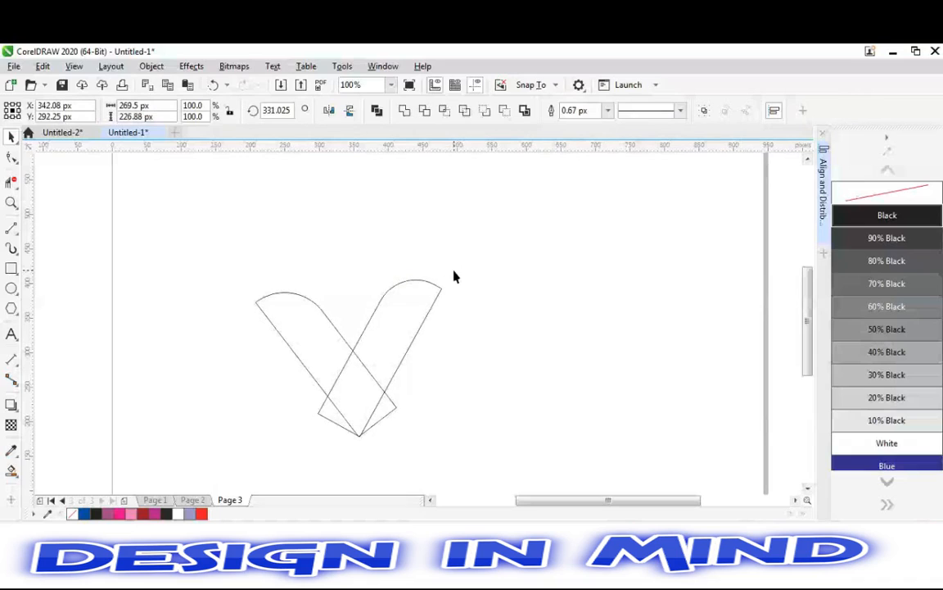
left_click(456, 276)
key("F6")
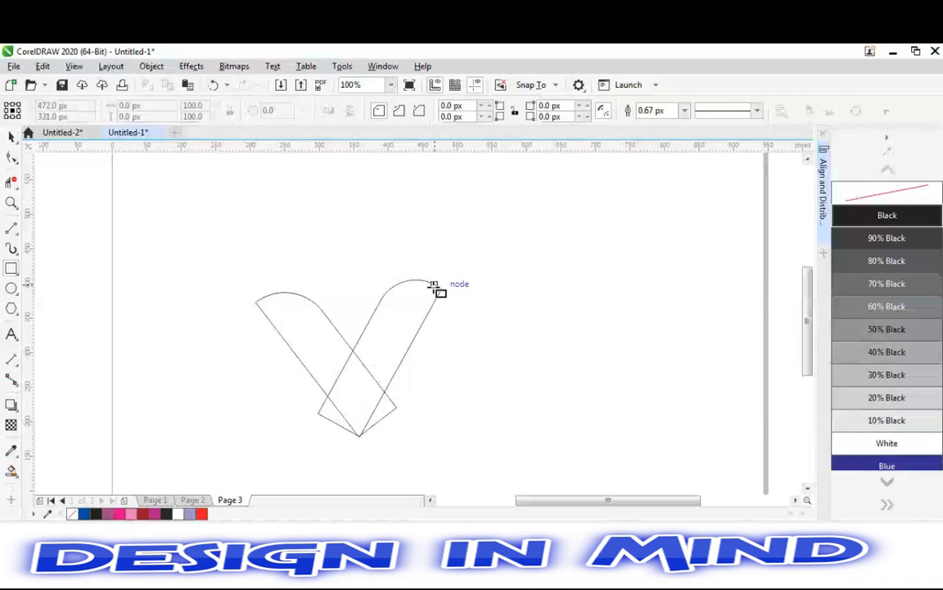
key("space")
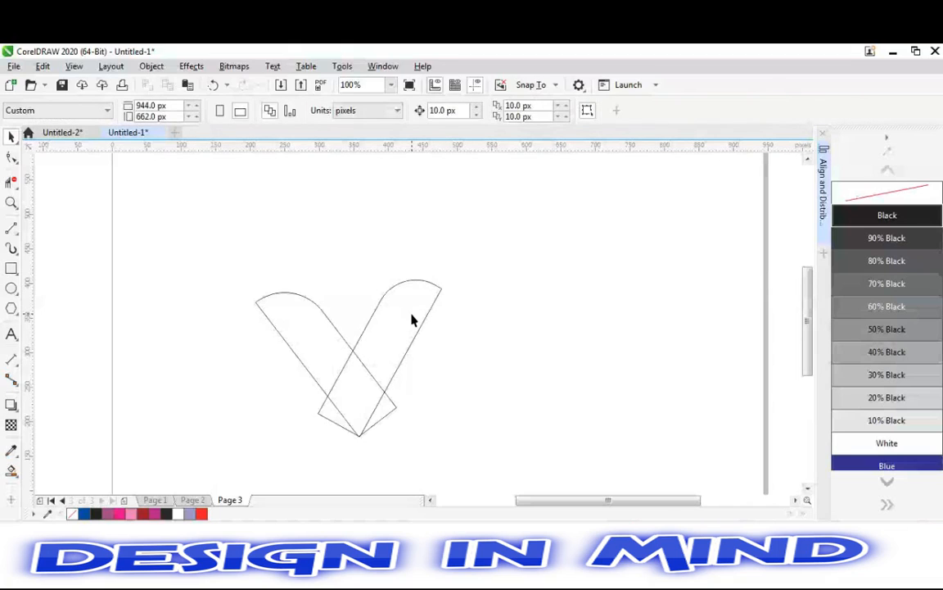
Rotate both bars slightly further clockwise and move them up and right toward the middle of the page
double_click(413, 316)
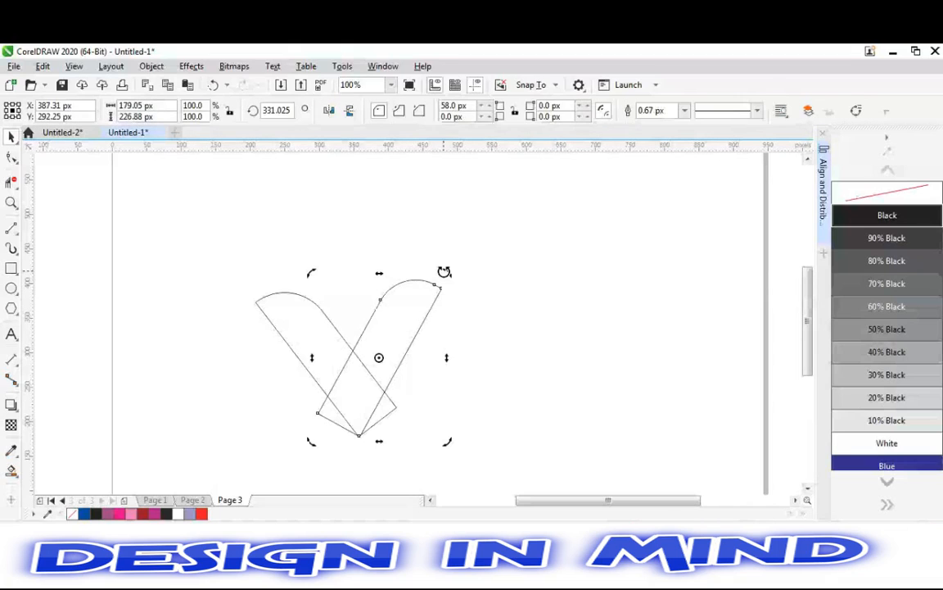
left_click(316, 354, "shift")
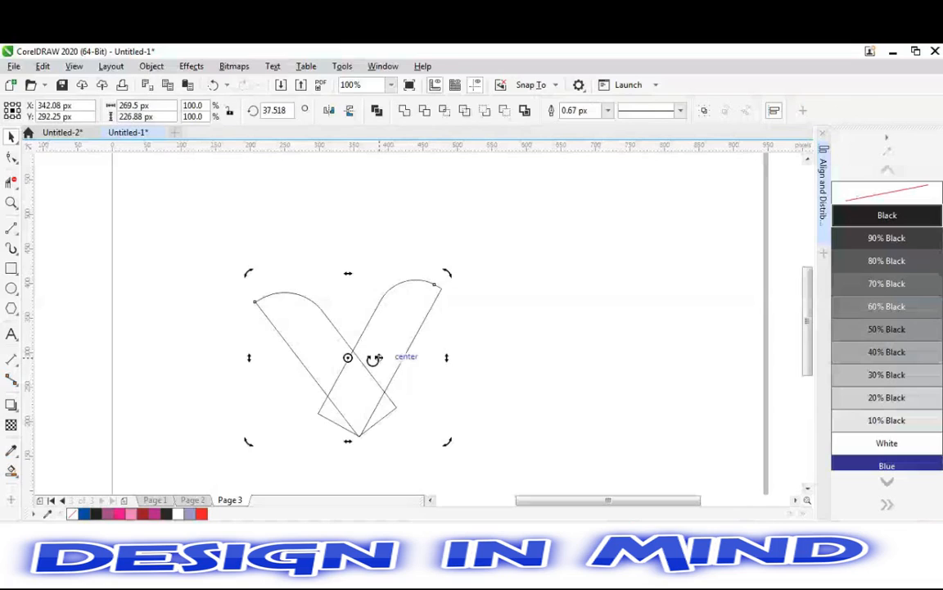
left_click_drag(451, 271, 456, 280)
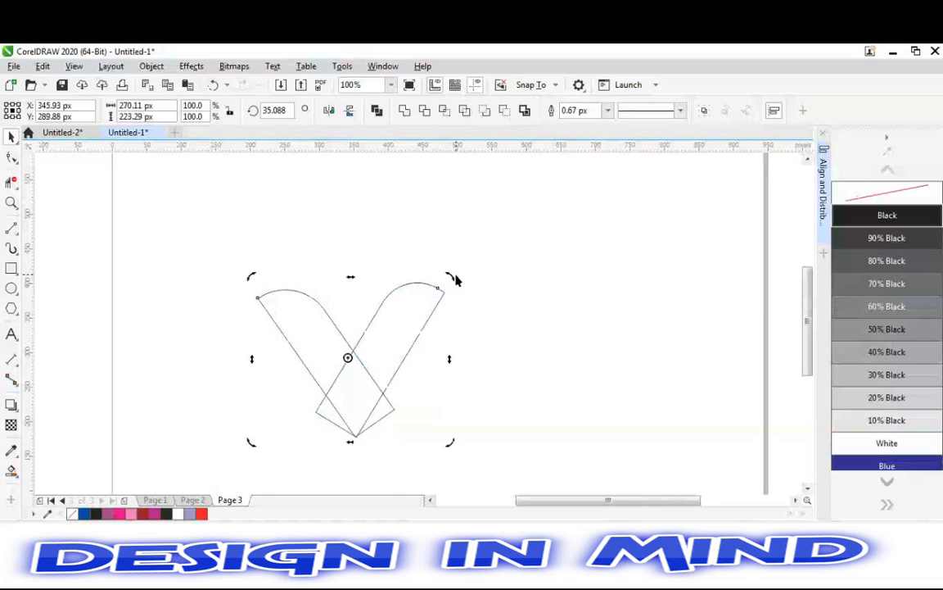
left_click(361, 382)
left_click_drag(360, 382, 452, 325)
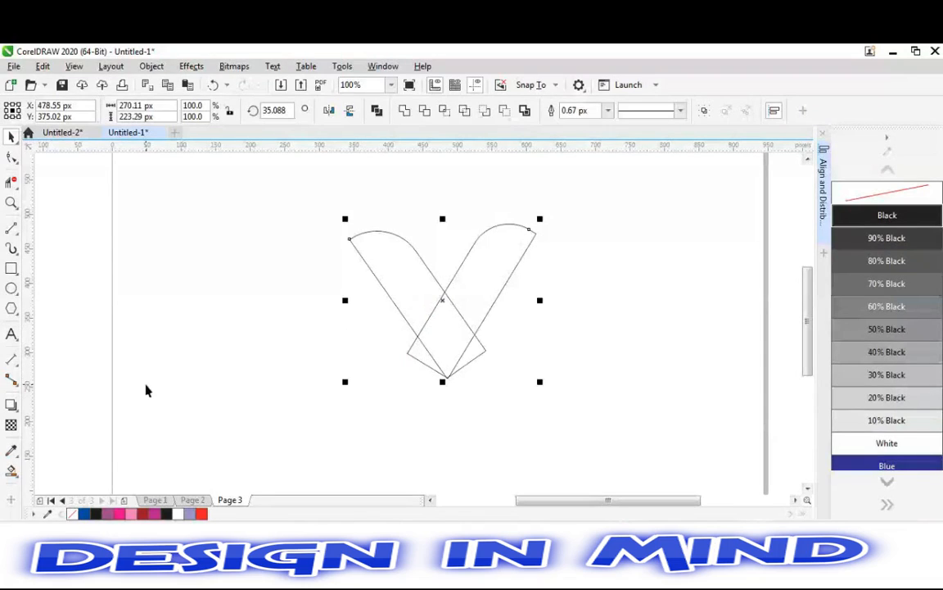
Draw an ellipse about 96 px wide and 104 px high over the area where the two bars cross
key("F7")
key("Escape")
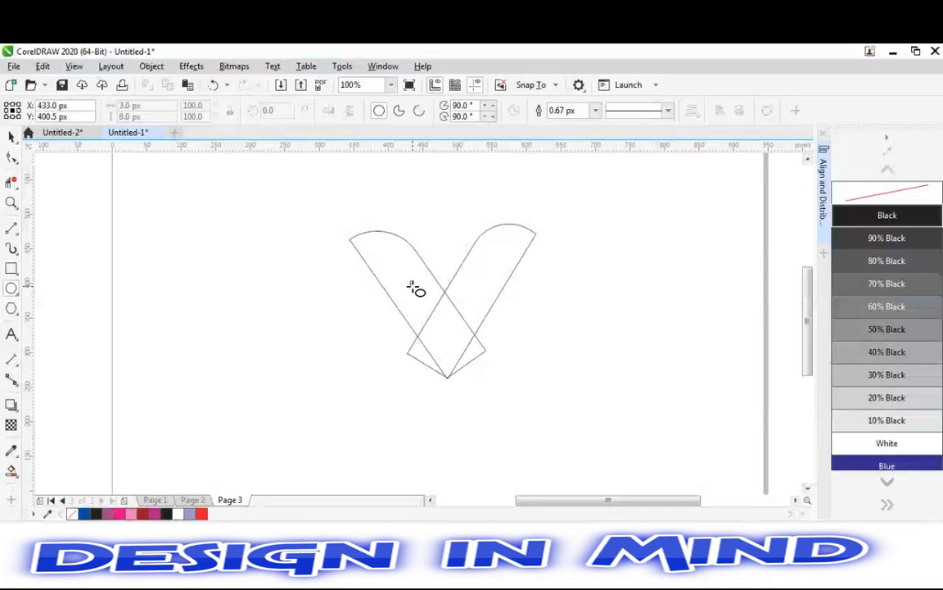
left_click_drag(411, 282, 458, 321)
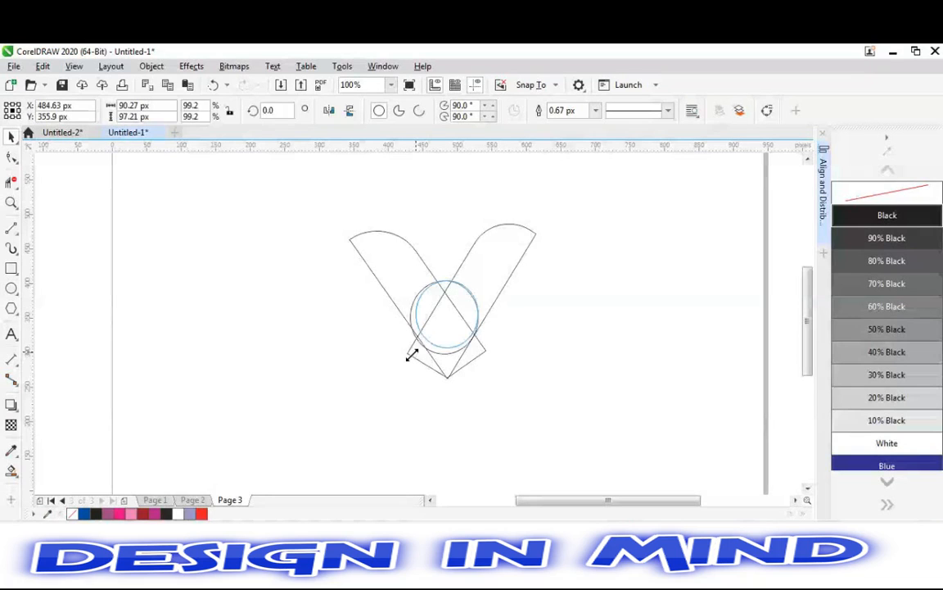
left_click_drag(412, 355, 407, 366)
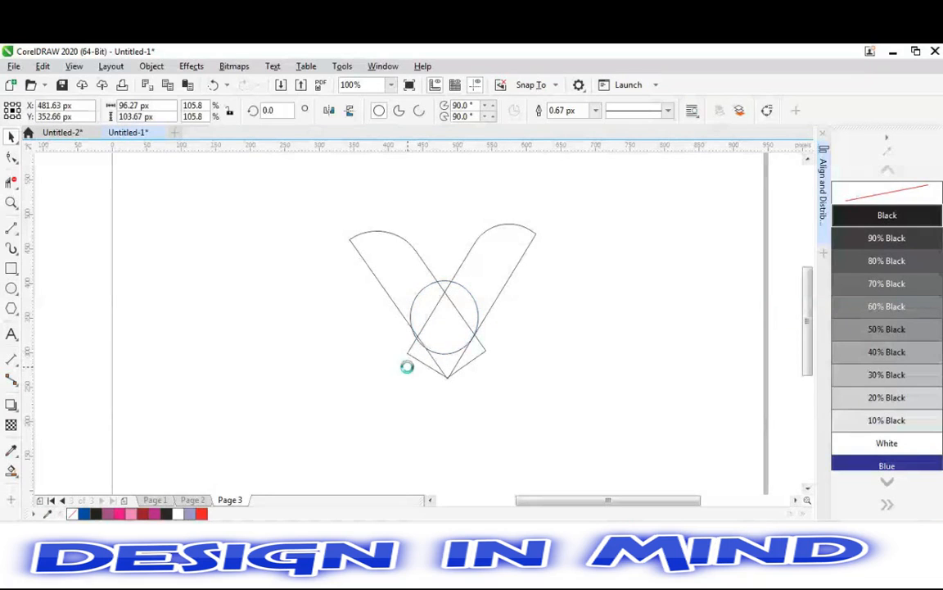
left_click(532, 354)
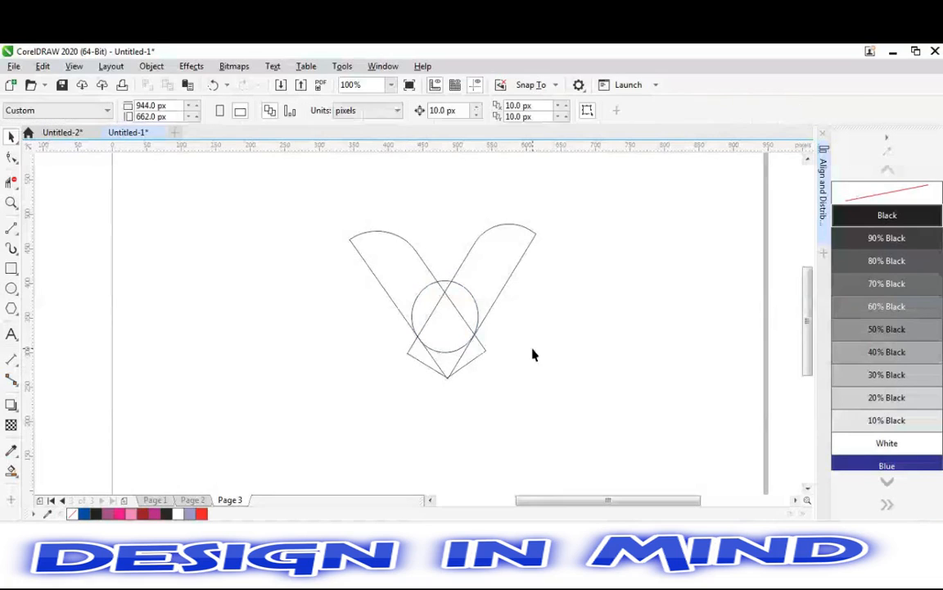
left_click(445, 317)
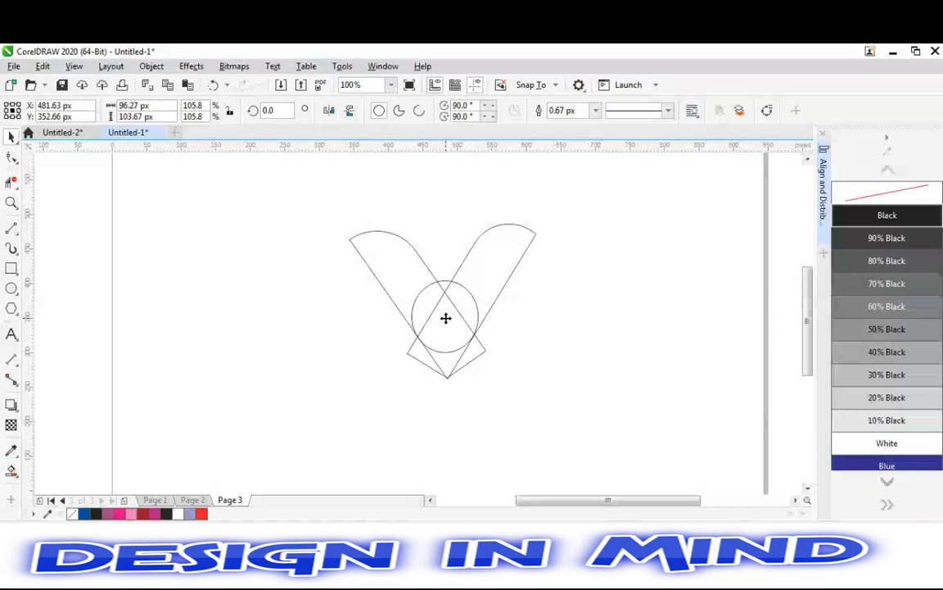
left_click_drag(445, 318, 475, 275)
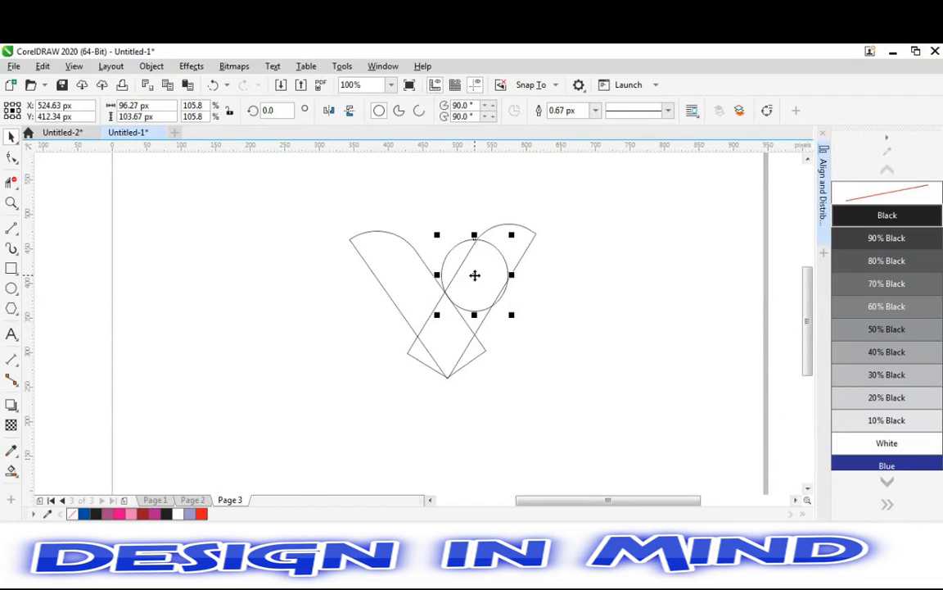
key("ctrl+z")
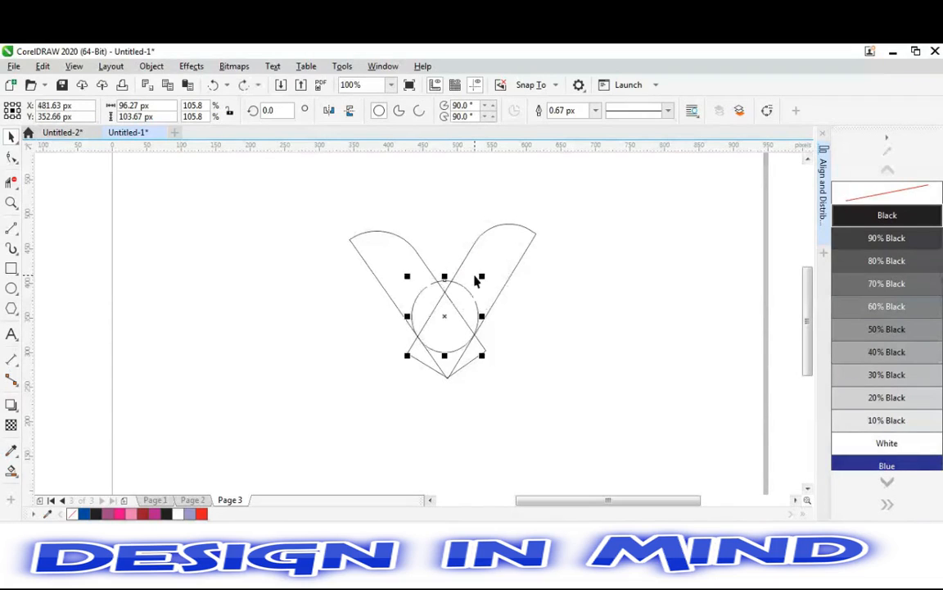
Place a copy of the ellipse up and to the right on the right bar, touching the bars' upper crossing point
left_click_drag(452, 320, 483, 281)
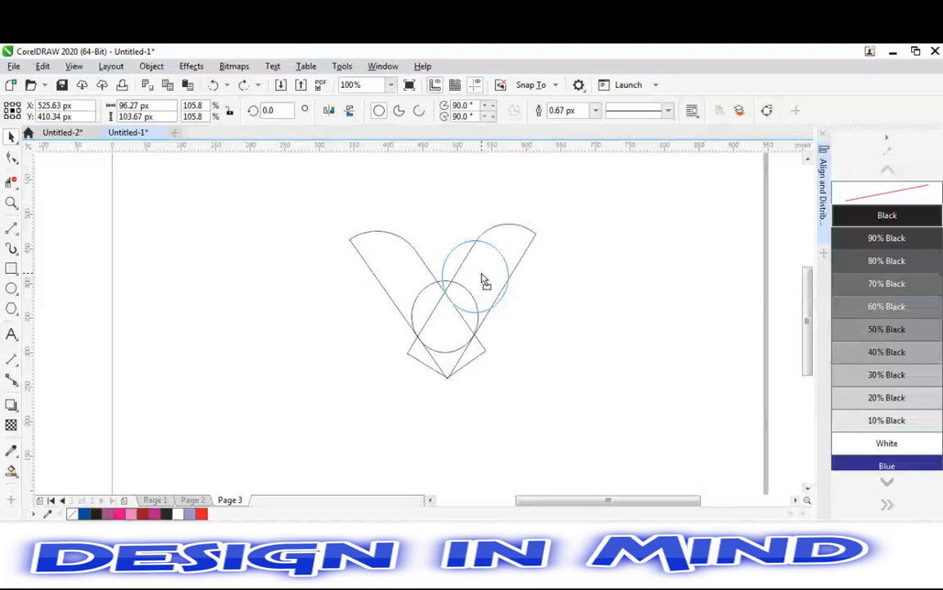
left_click_drag(482, 278, 483, 280)
left_click_drag(482, 275, 482, 274)
left_click(484, 269)
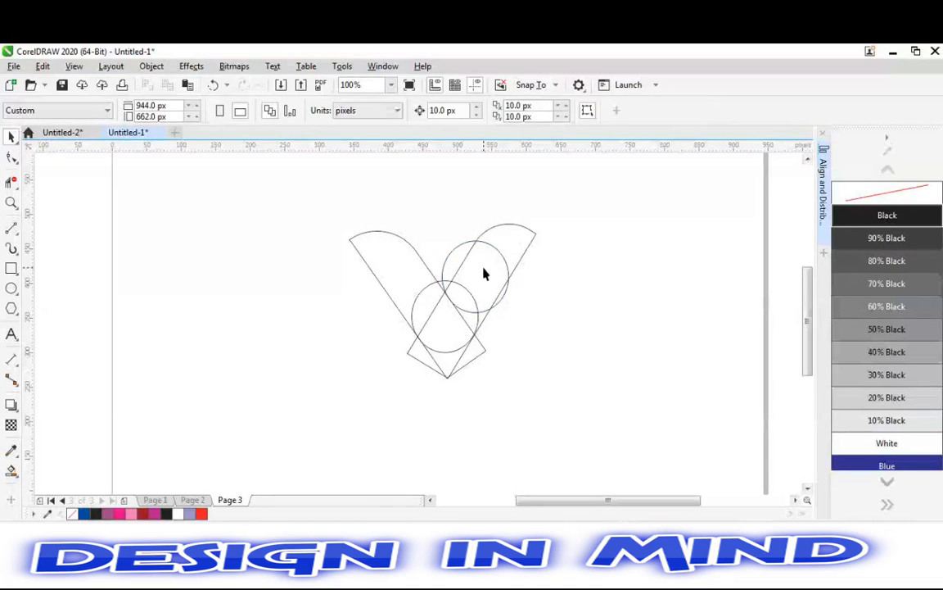
Remove both bars' pointed lower ends below the lower ellipse with Virtual Segment Delete
key("x")
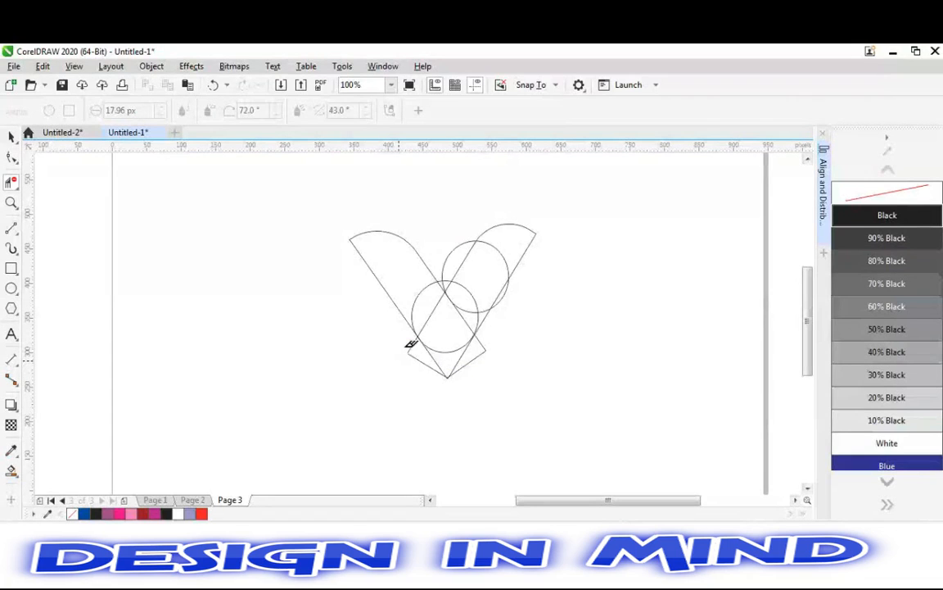
left_click_drag(417, 359, 420, 360)
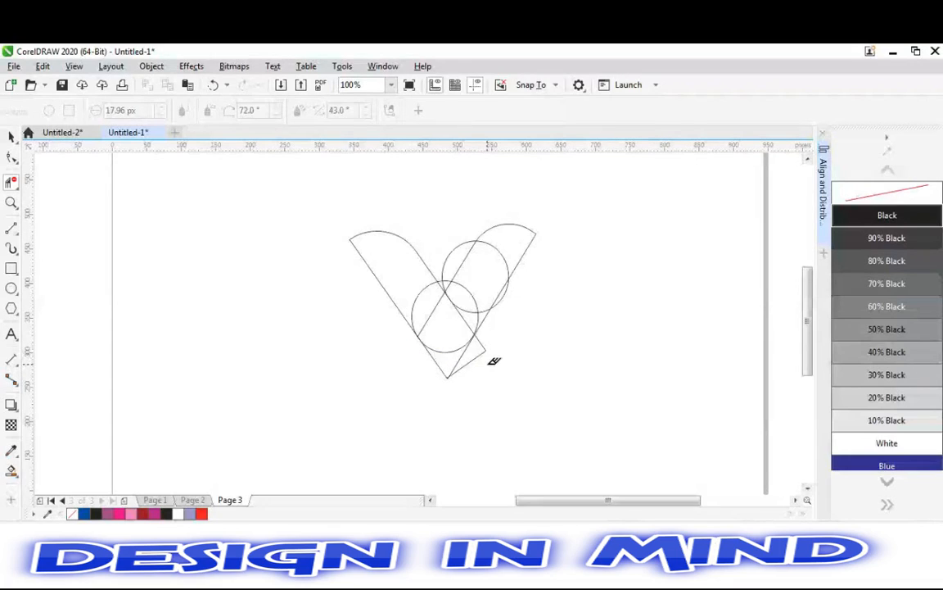
left_click(479, 352)
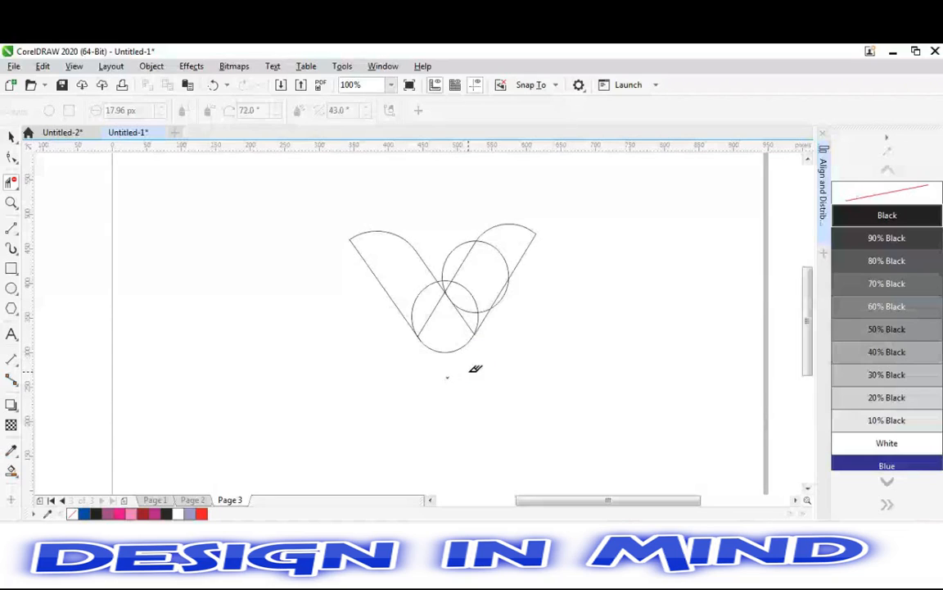
Delete the lower ellipse's left arc, the upper ellipse's arcs across and beyond the right bar, and the right bar's edge crossing the left bar
left_click(421, 291)
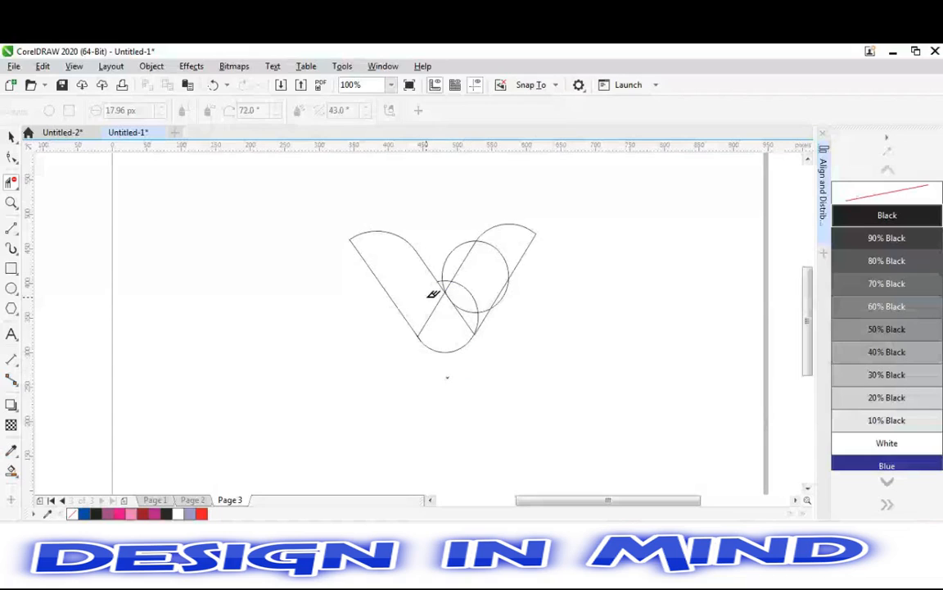
left_click(503, 297)
left_click(499, 253)
left_click(435, 329)
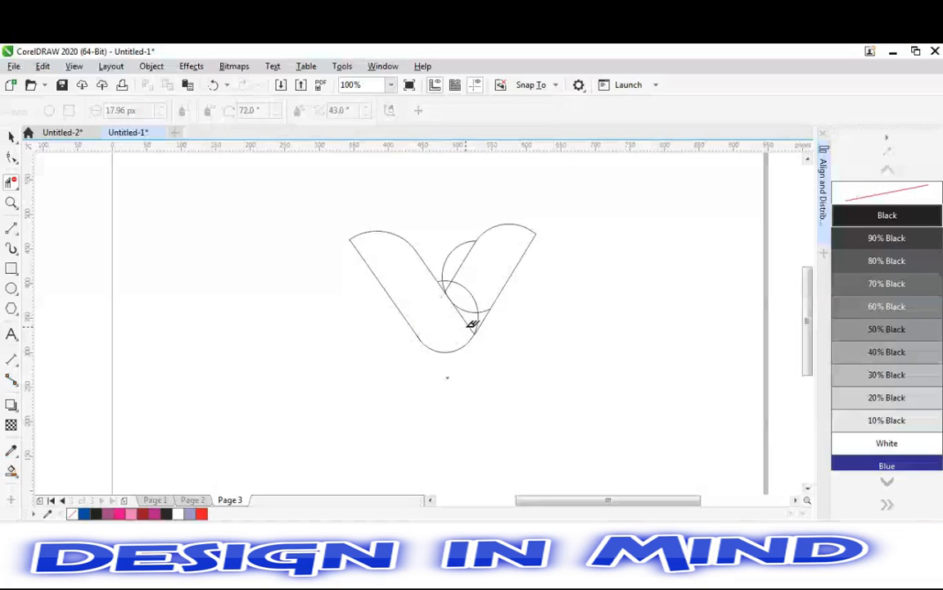
Delete the remaining overlap segments, keeping only the curved line that separates the left shape from the right bar
left_click(467, 326)
key("ctrl+z")
left_click_drag(454, 232, 464, 245)
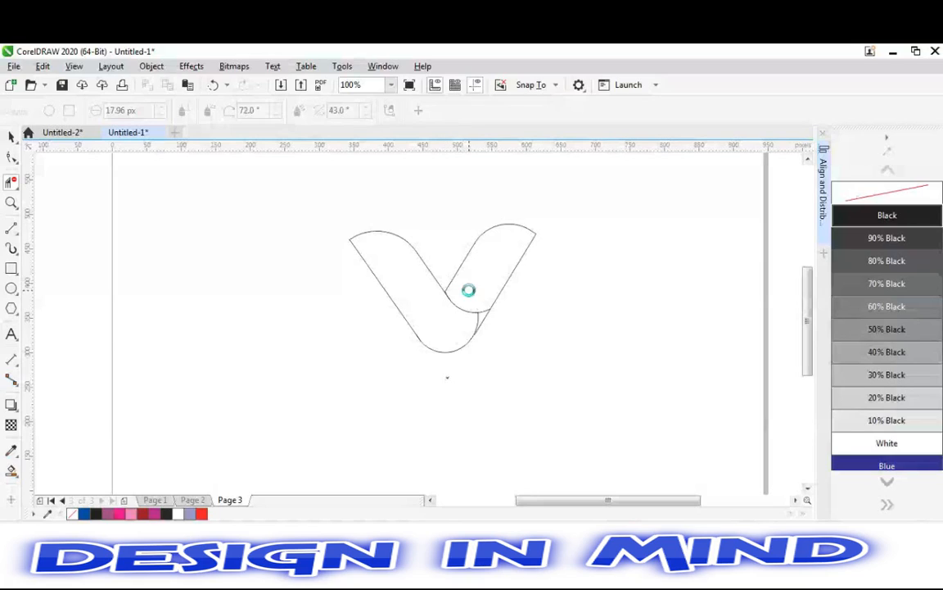
left_click(471, 290)
key("space")
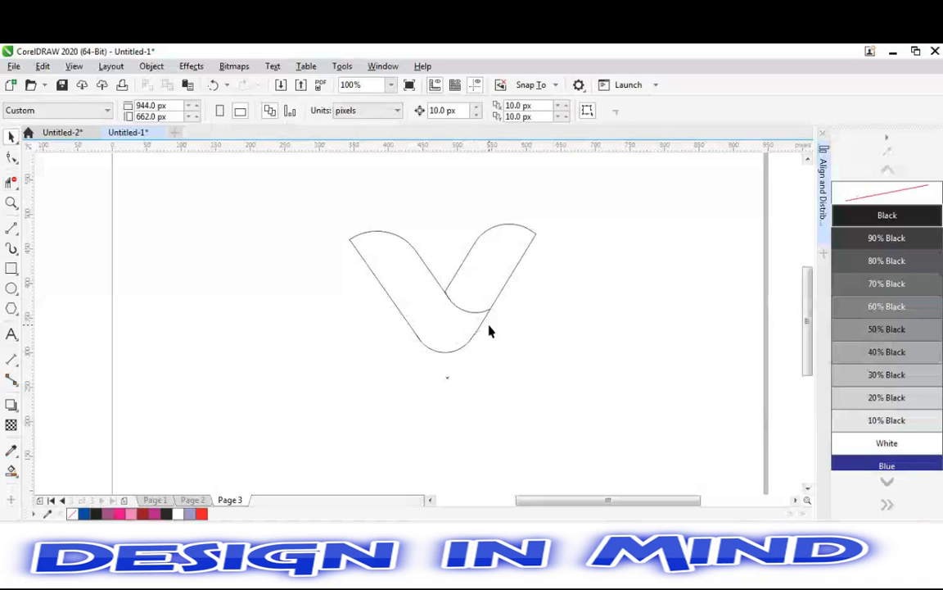
key("space")
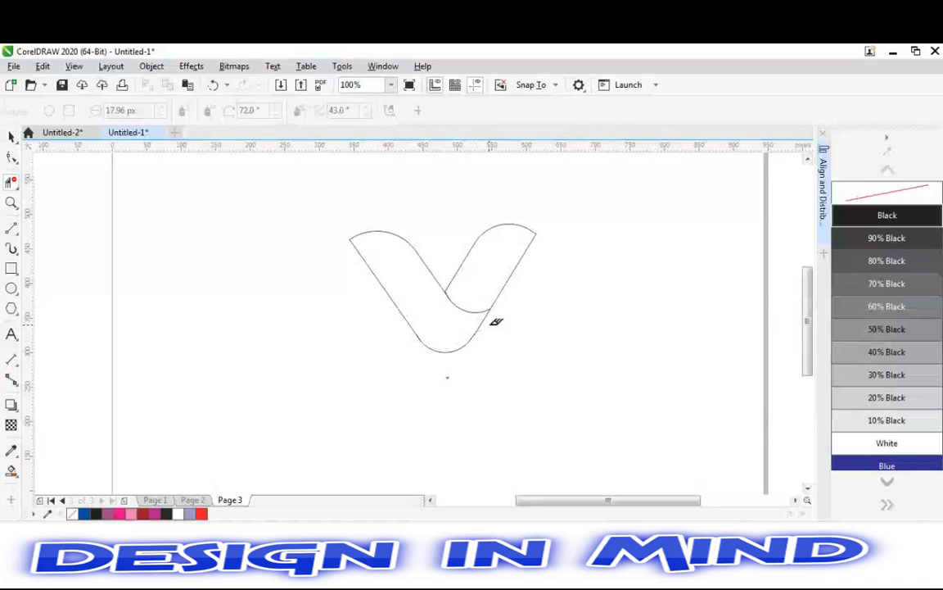
left_click(10, 138)
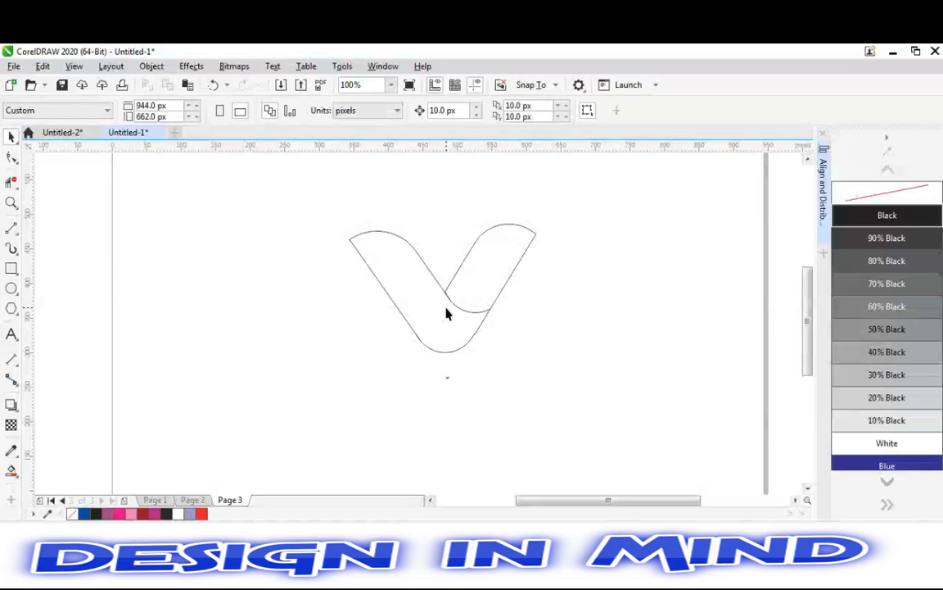
key("space")
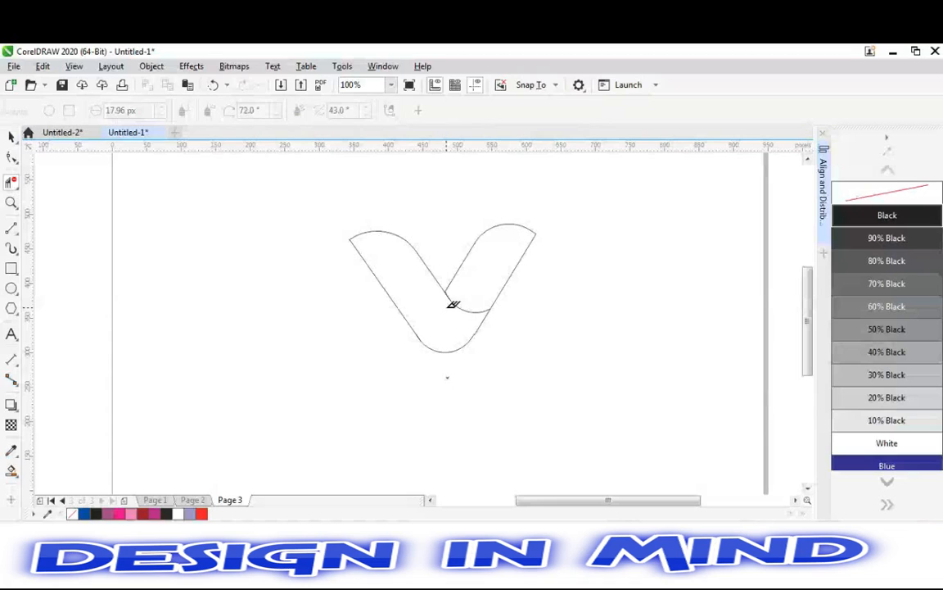
left_click(10, 136)
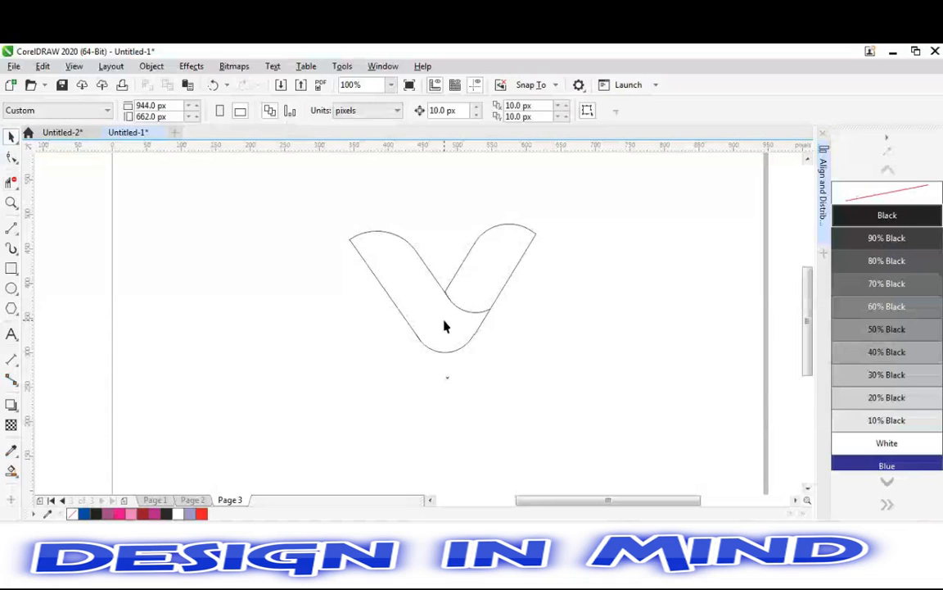
key("space")
key("space")
Select the whole V outline, enlarge it to about 381 by 315 px, and move it down the page
double_click(11, 136)
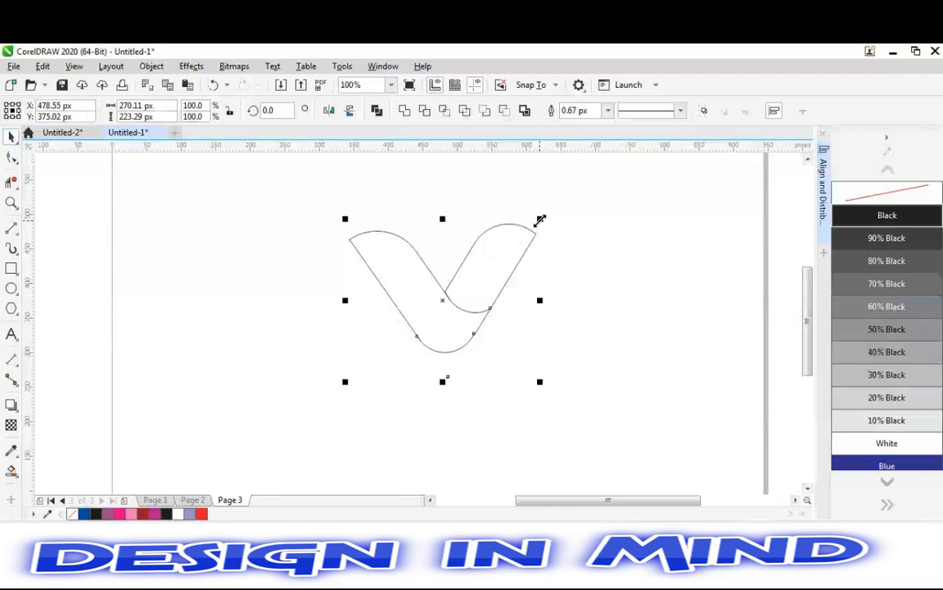
left_click_drag(539, 219, 600, 190)
left_click_drag(480, 289, 465, 368)
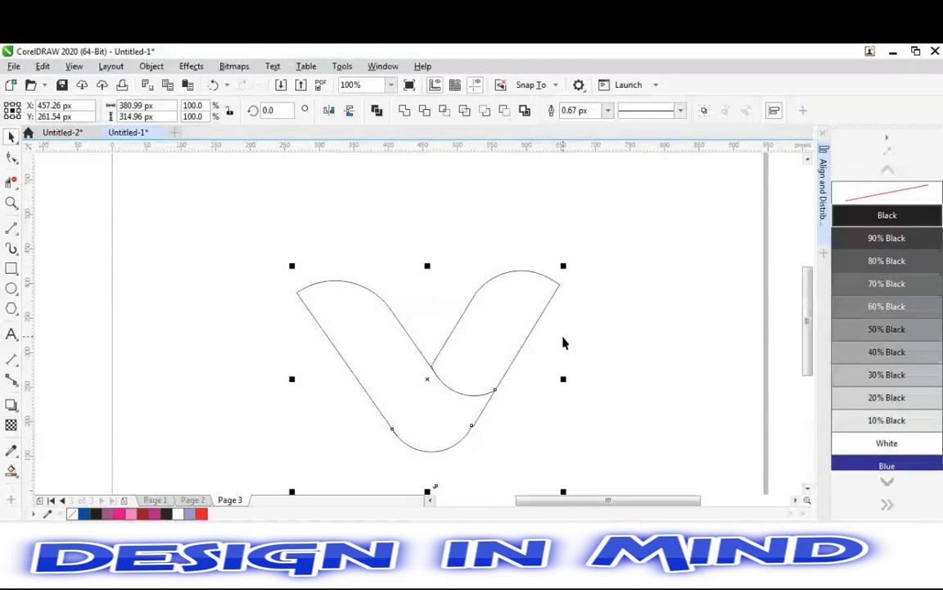
Fill the left ribbon shape of the V with blue using Smart Fill
left_click(12, 470)
left_click(399, 363)
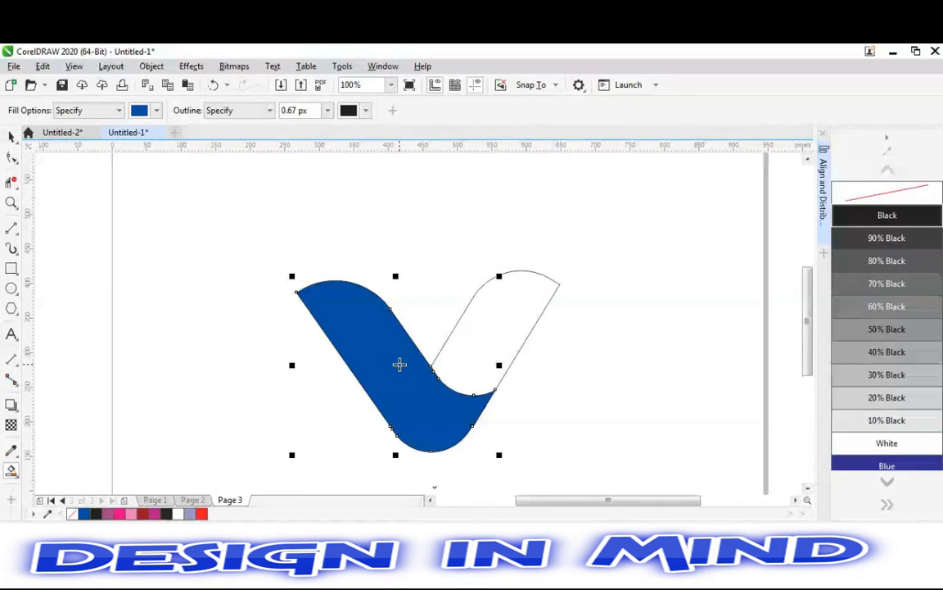
Recolor the left ribbon shape of the V with Magenta
left_click(888, 483)
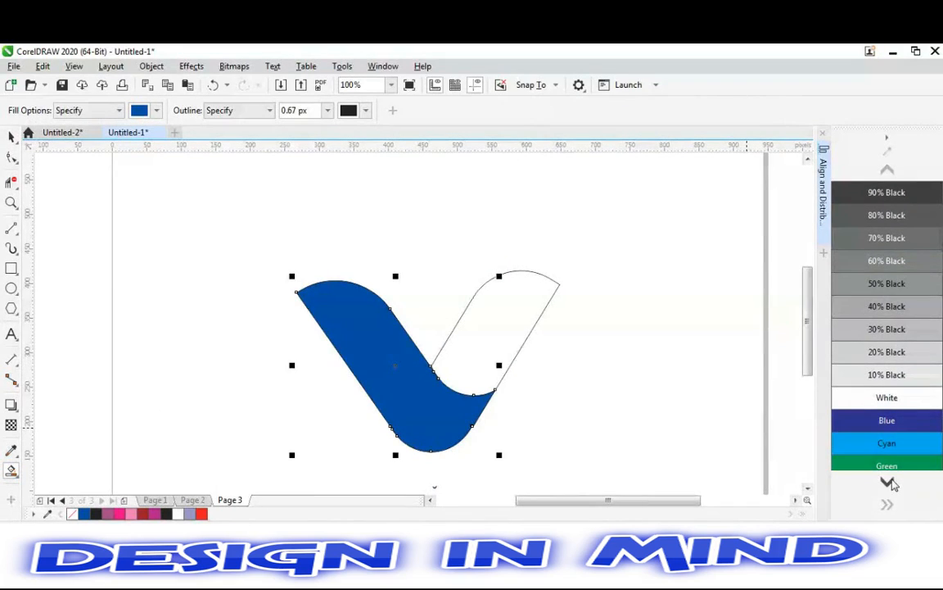
left_click(888, 482)
left_click(889, 483)
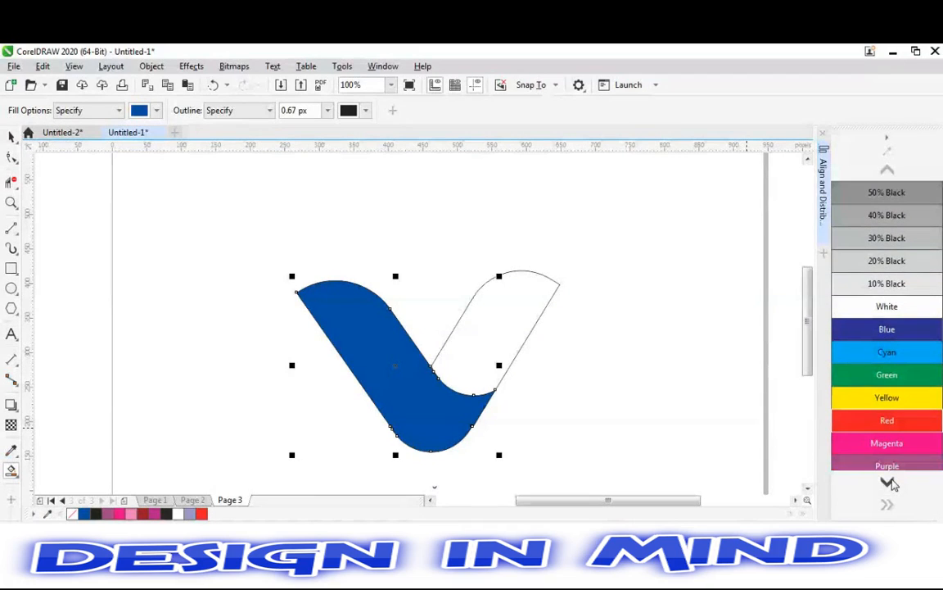
left_click(885, 445)
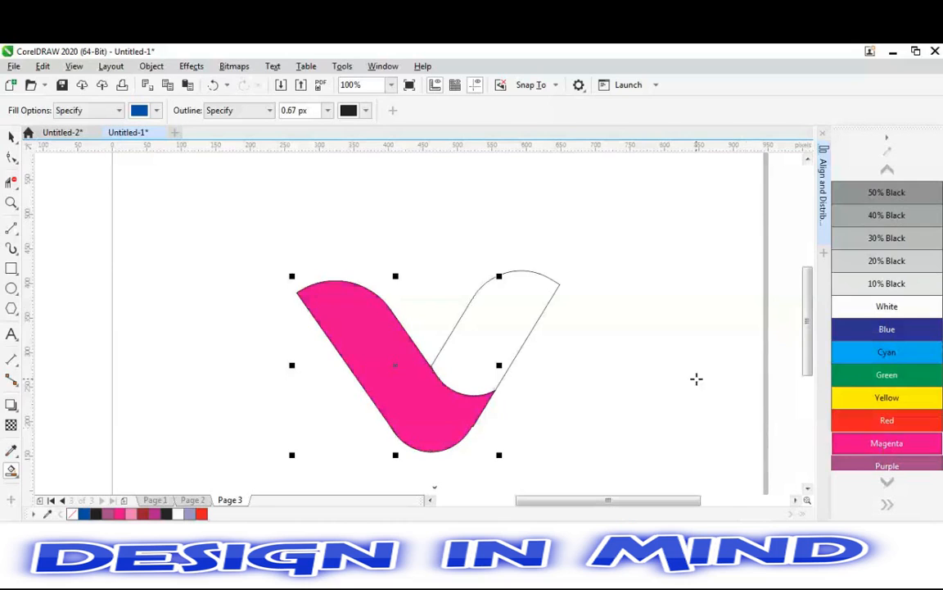
Smart Fill the right bar of the V, recolor it with a reddish shade of Magenta, and deselect it
left_click(495, 344)
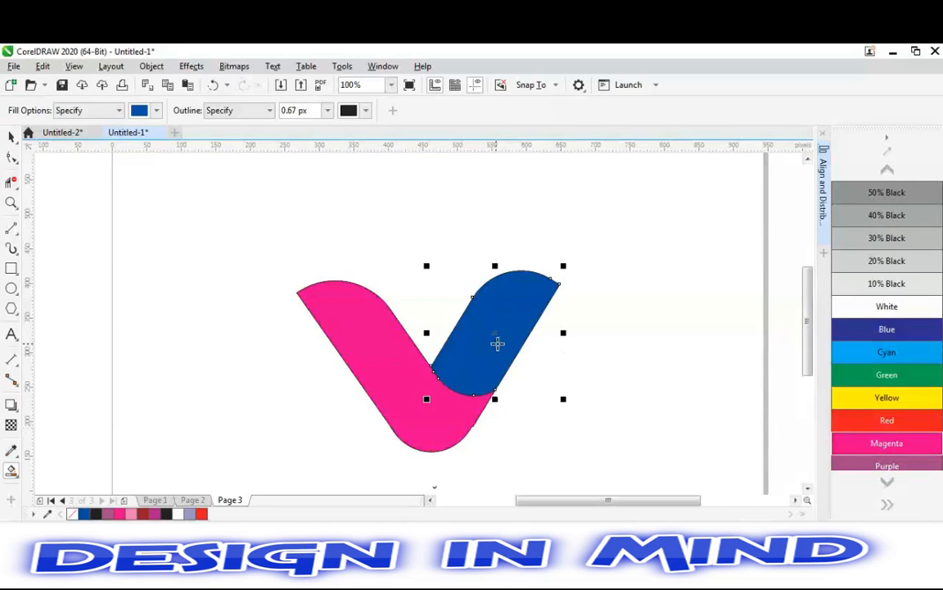
left_click(876, 455)
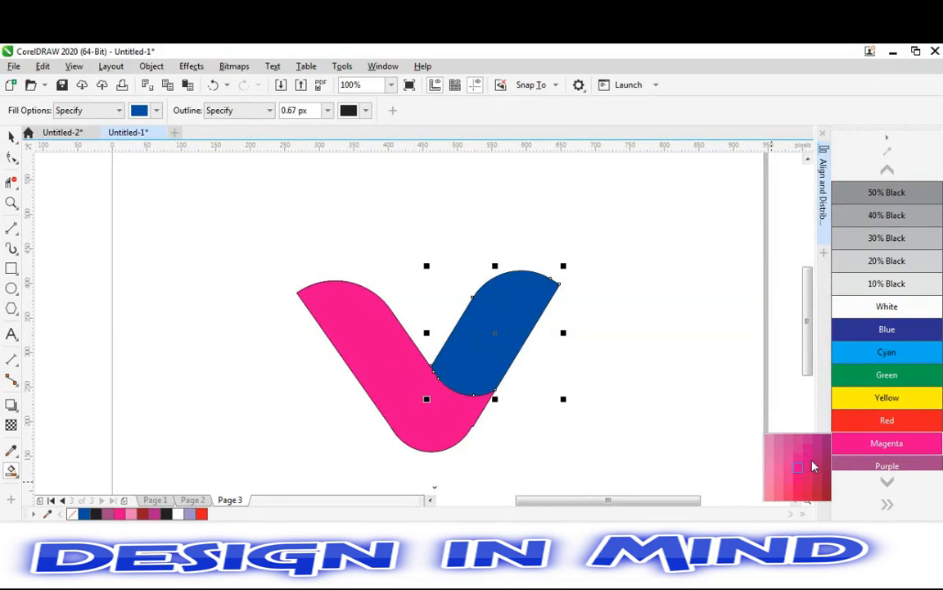
left_click(807, 495)
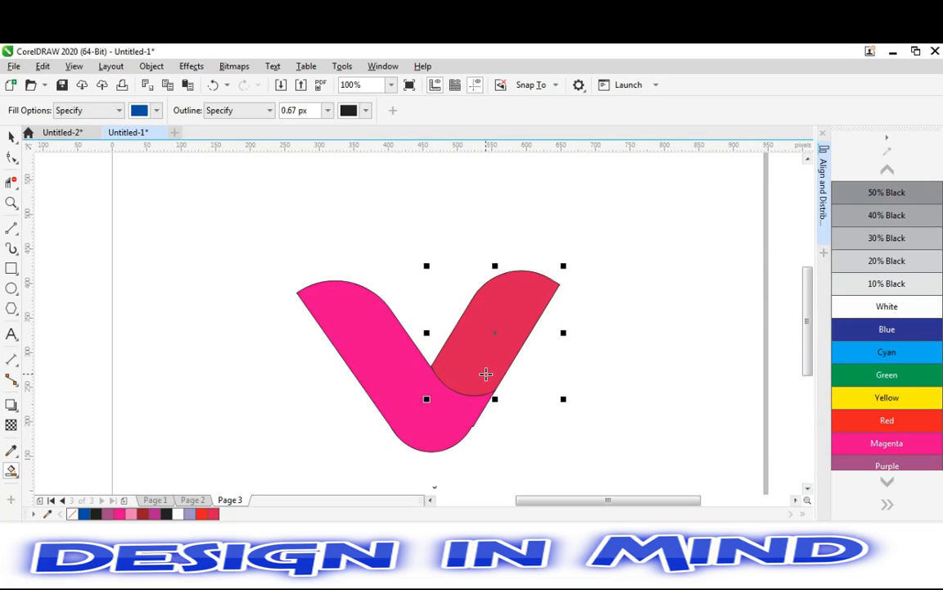
key("space")
left_click(286, 383)
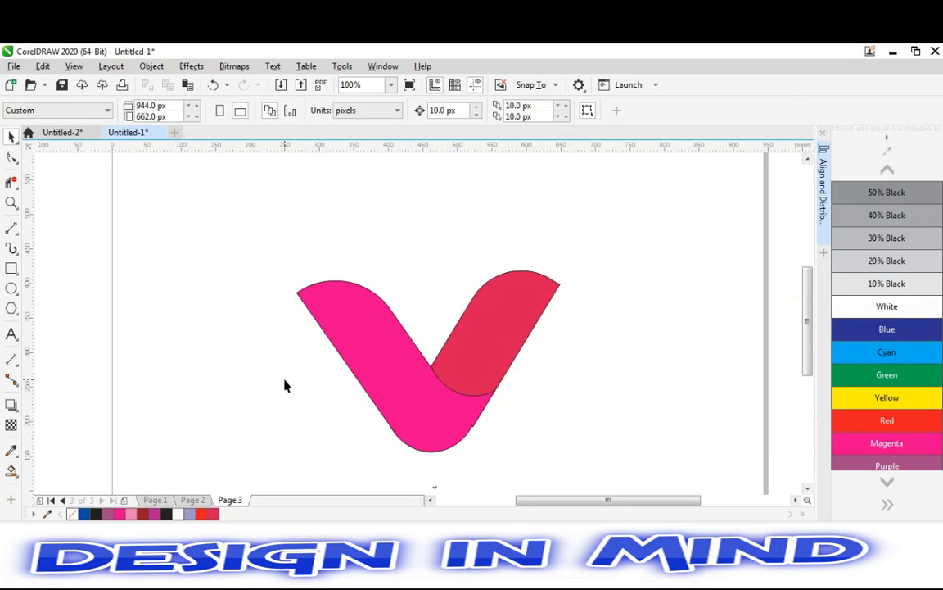
Apply a magenta-to-white fountain fill to the left ribbon, running from its upper part down to the V's bottom curve
key("g")
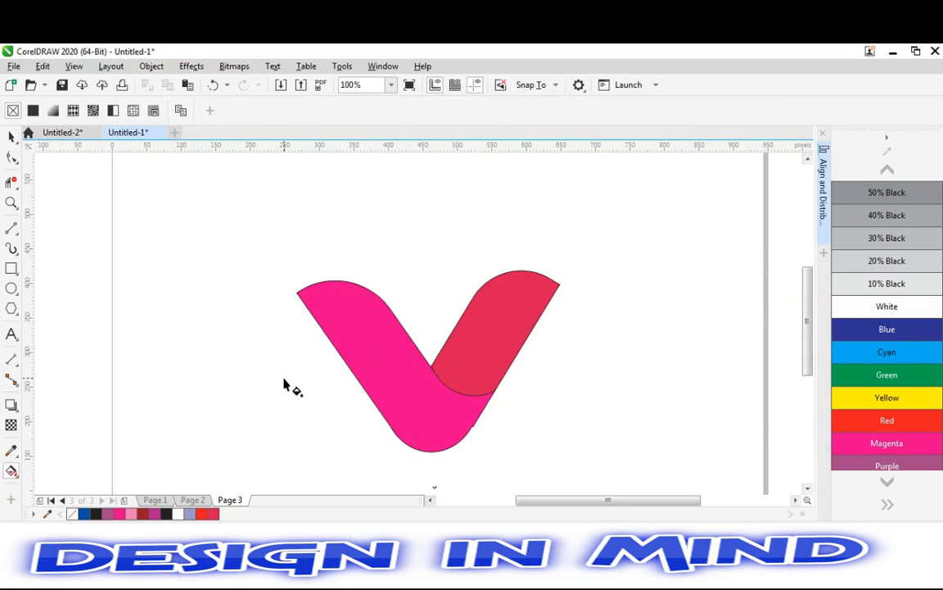
left_click(366, 336)
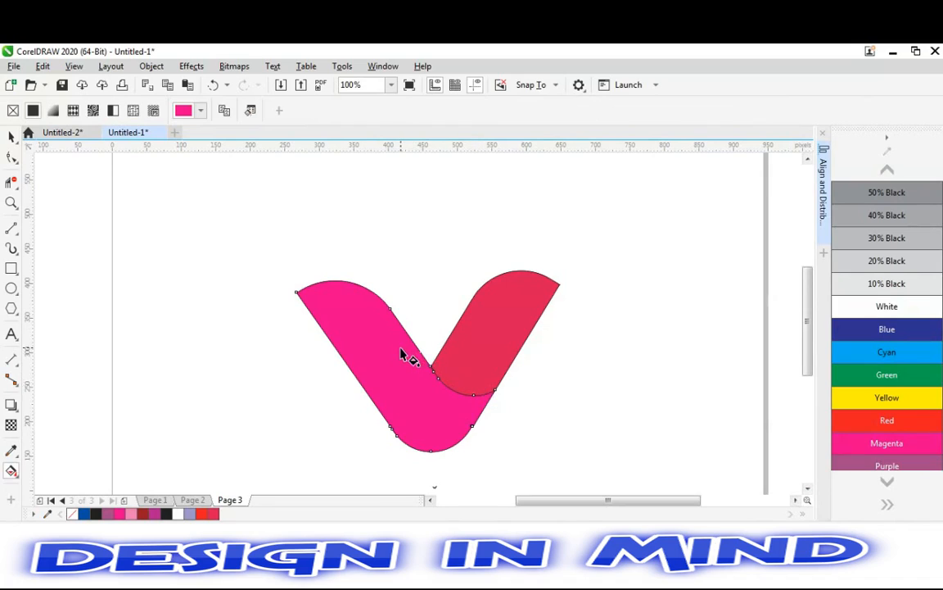
left_click_drag(401, 349, 437, 456)
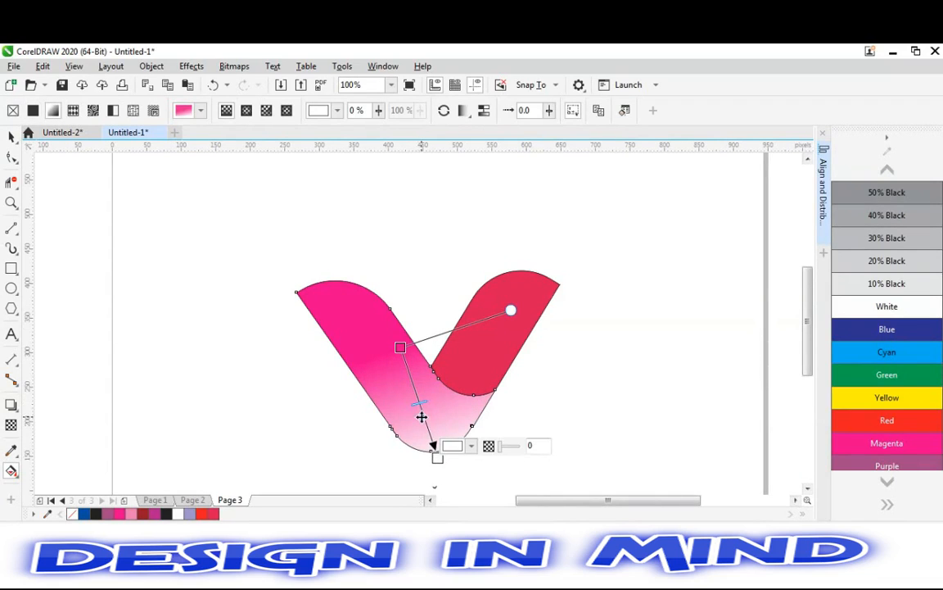
left_click_drag(401, 348, 366, 316)
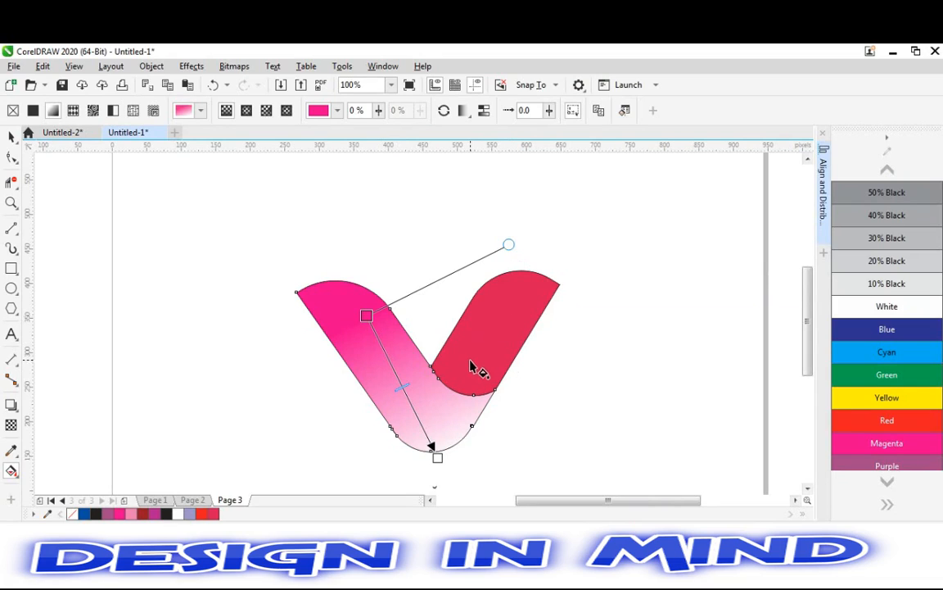
Select the left ribbon and the right bar of the V and group them
left_click_drag(539, 291, 457, 354)
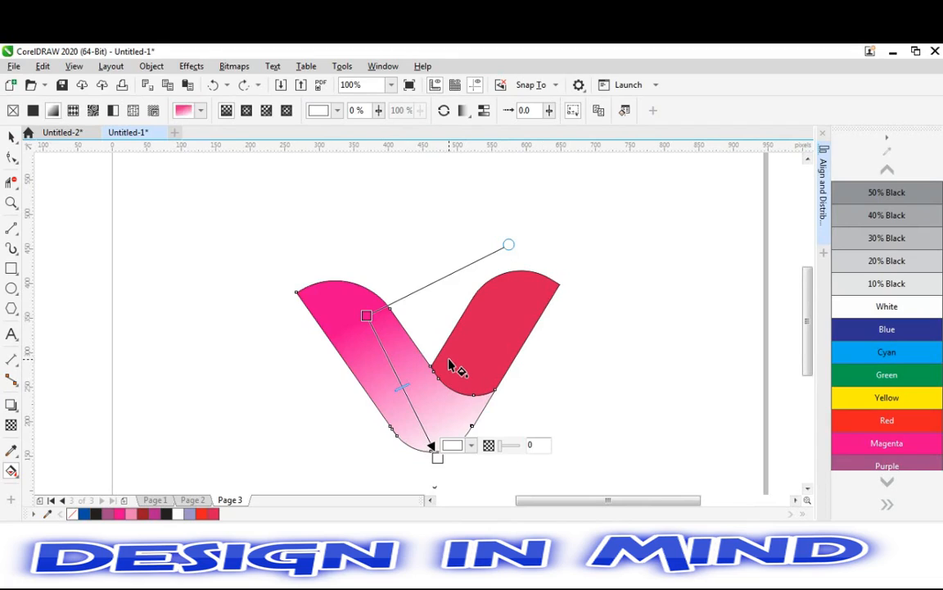
key("space")
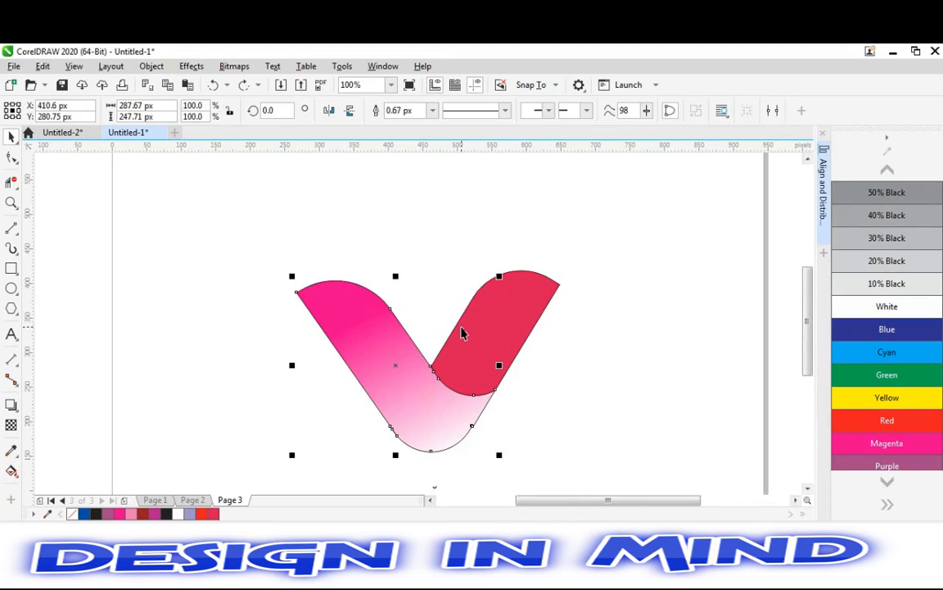
left_click(482, 330, "shift")
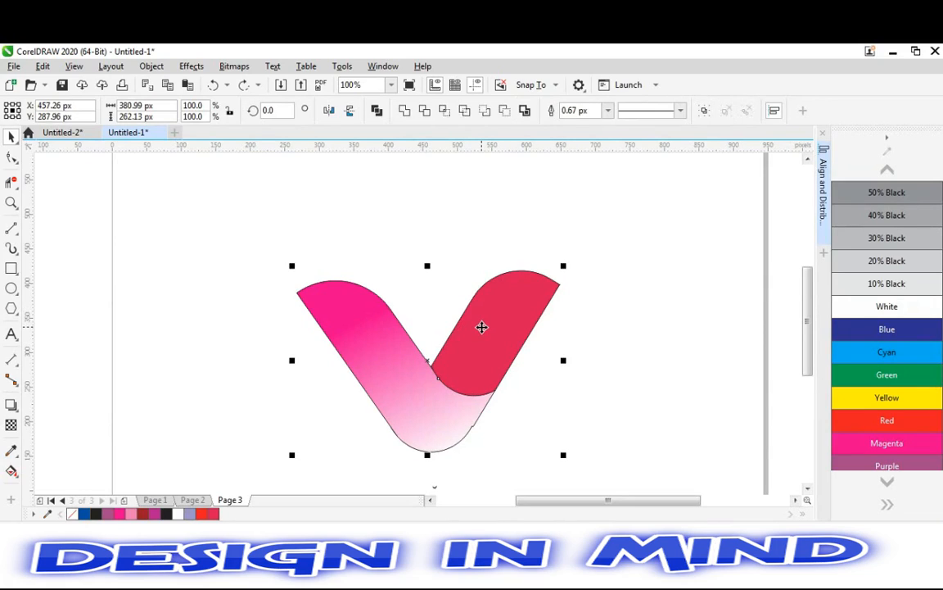
left_click(467, 248)
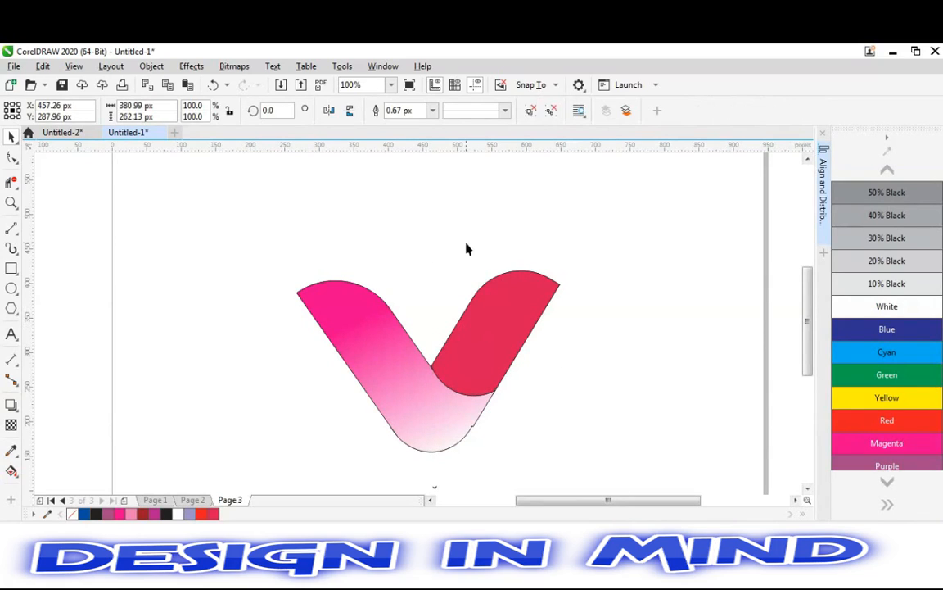
key("space")
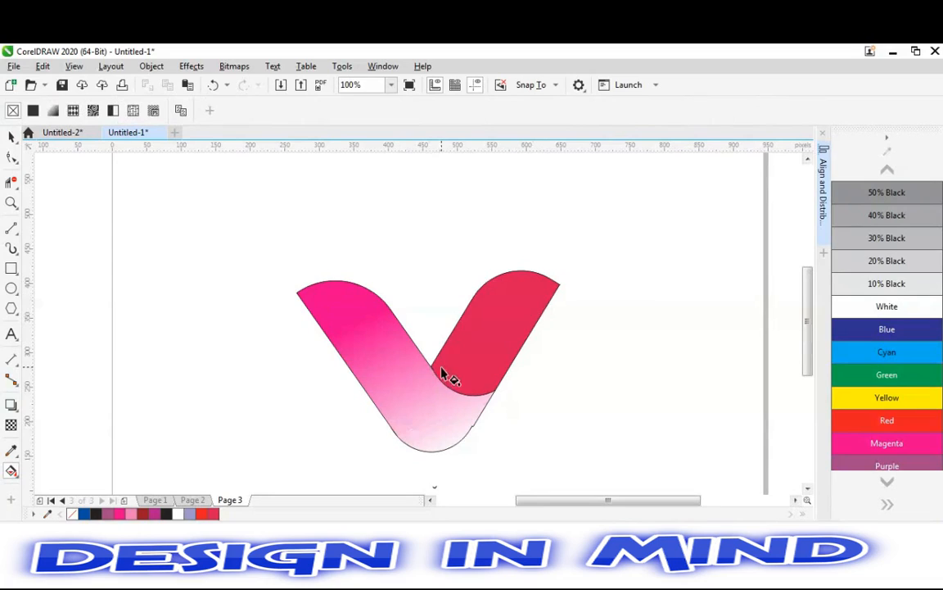
left_click_drag(534, 281, 447, 366)
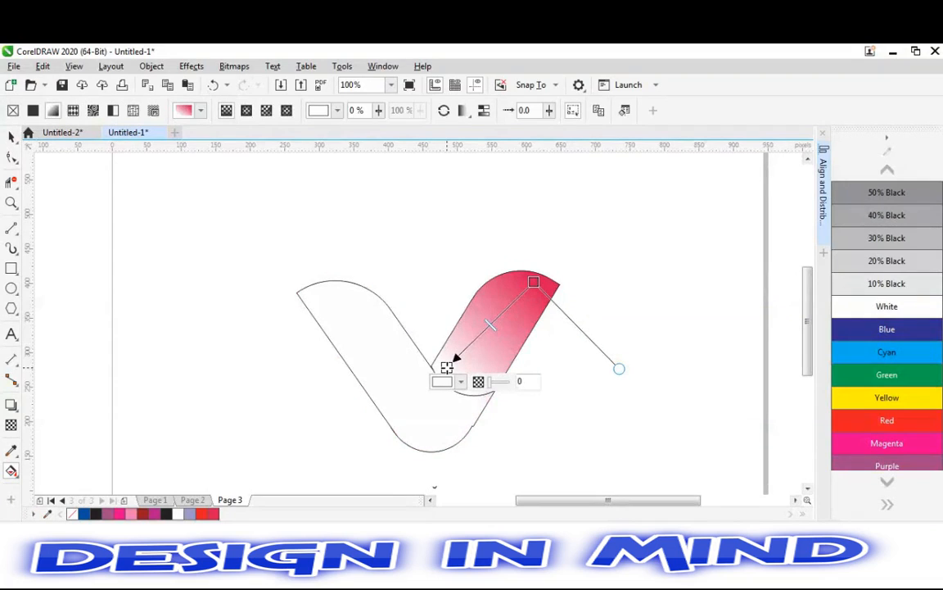
left_click(405, 360)
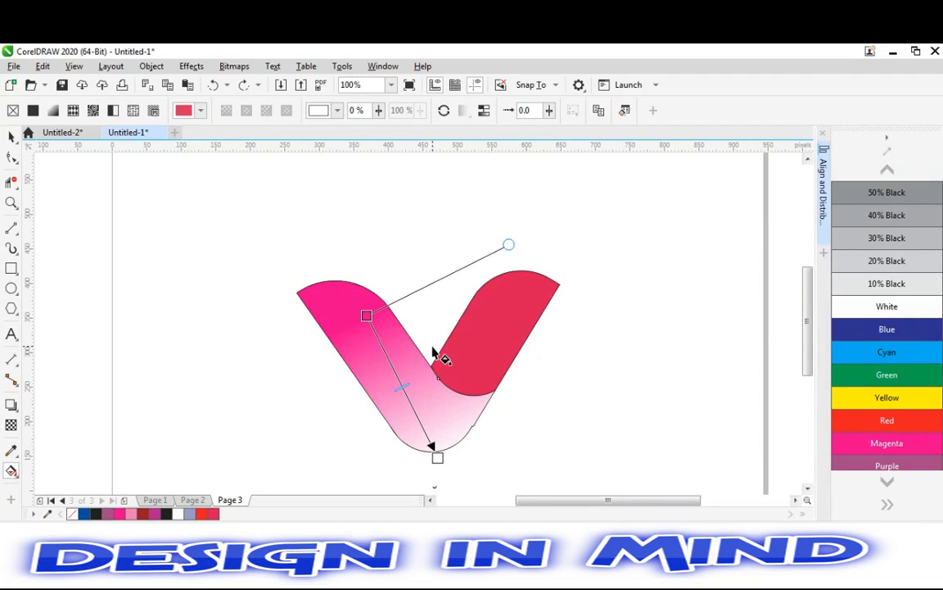
Scale the grouped V about its centre to 53.1% and move it to the page's upper-left corner
key("space")
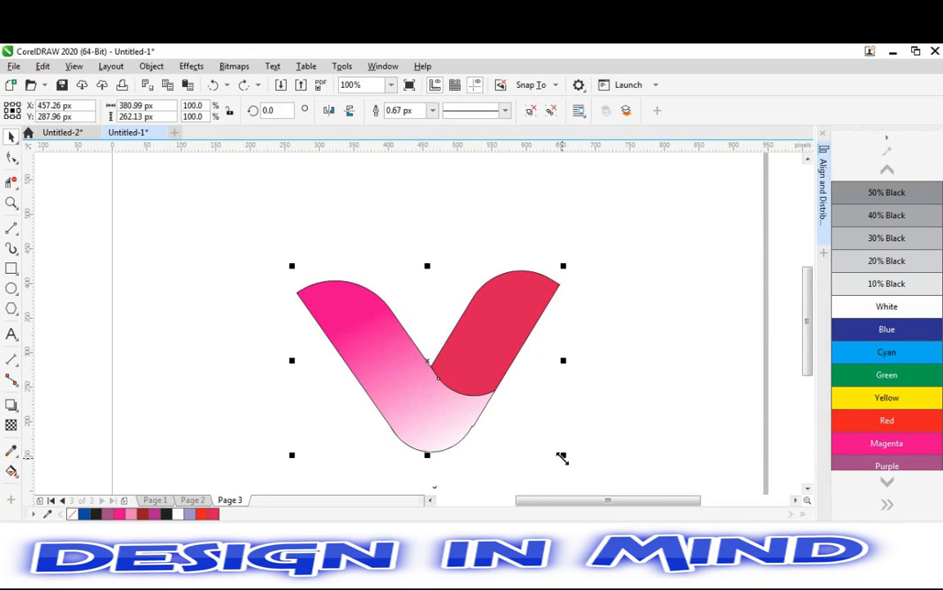
left_click_drag(562, 457, 499, 438)
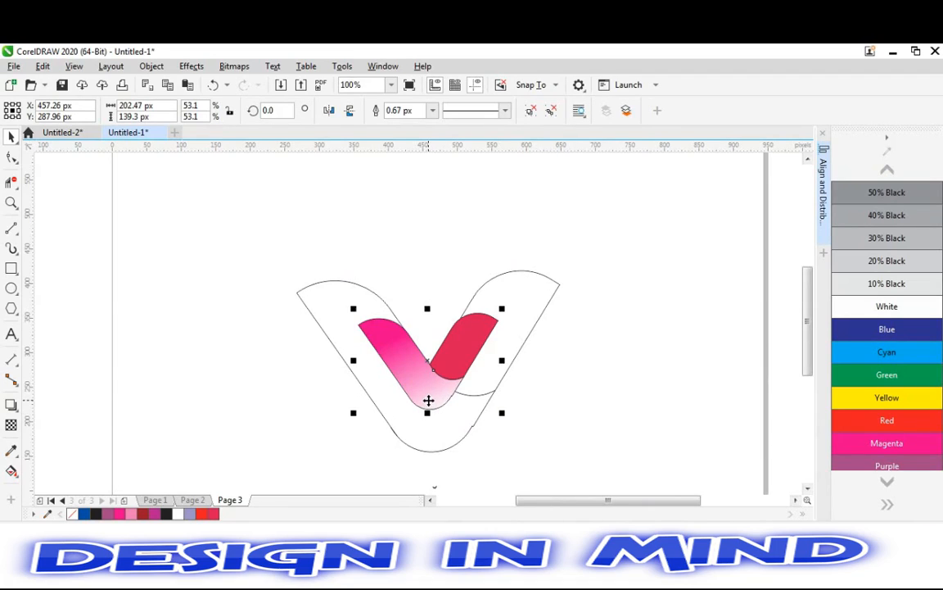
left_click_drag(429, 400, 139, 264)
Delete the leftover V outlines and the two remaining arcs from the middle of the page
left_click(394, 378)
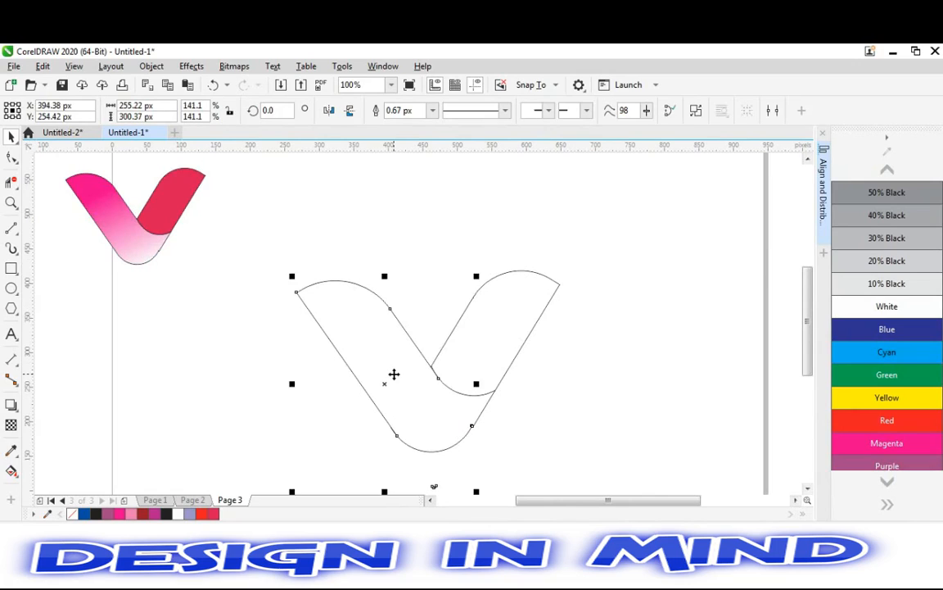
key("Delete")
left_click(498, 346)
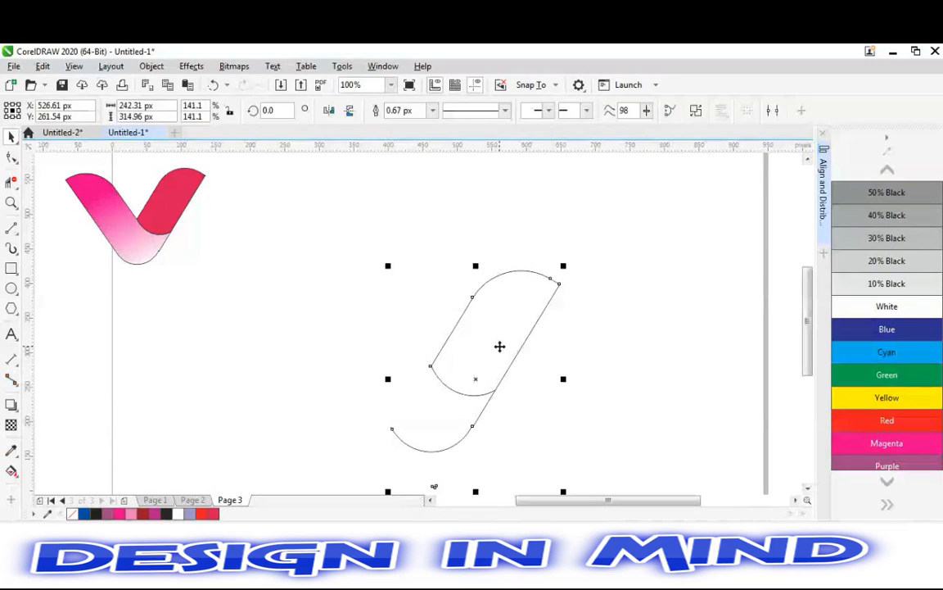
key("Delete")
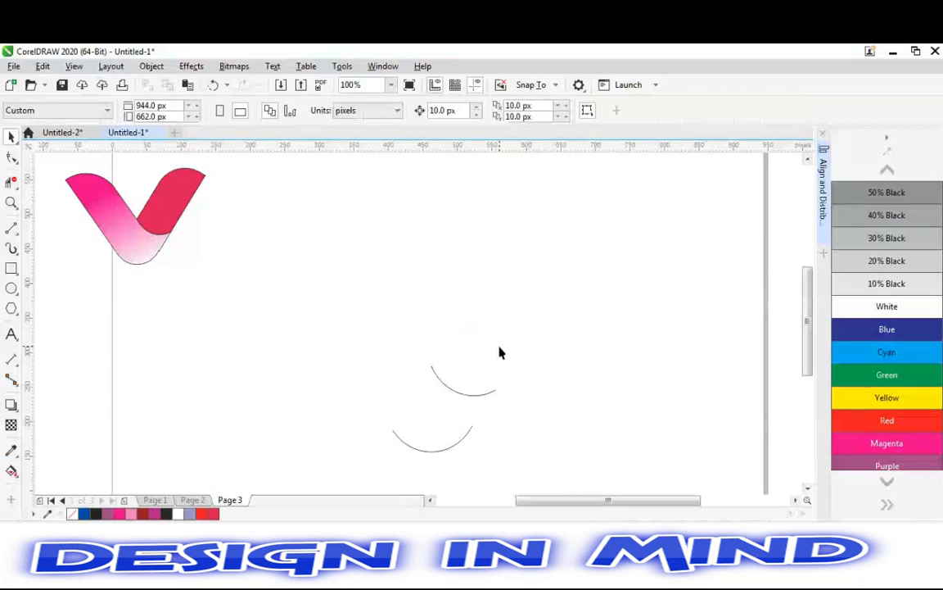
left_click(444, 392)
key("Delete")
left_click(429, 451)
key("Delete")
Draw a rectangle about 266 by 261 px, rounding its right corners to 98 px and its left corners slightly
left_click(11, 270)
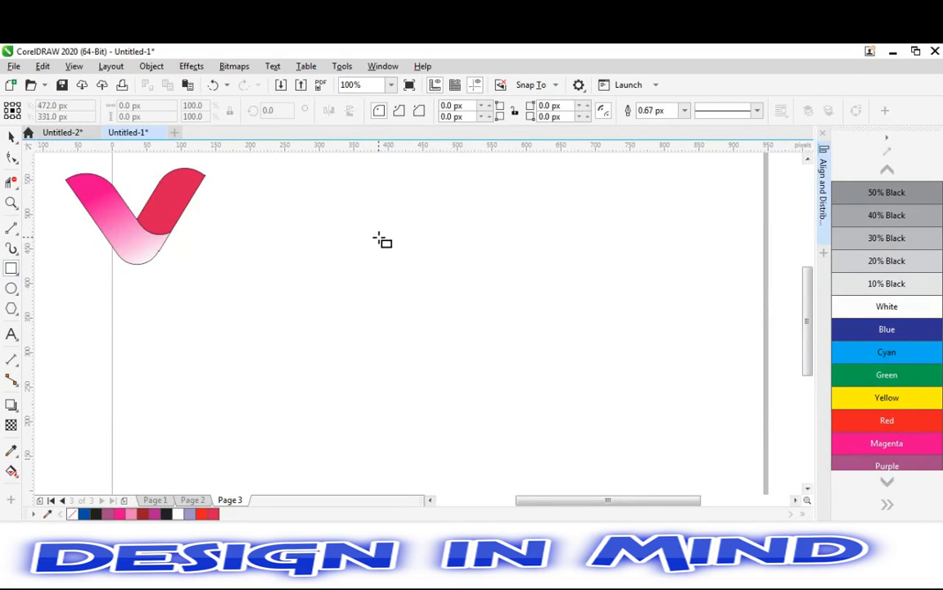
left_click_drag(379, 235, 564, 417)
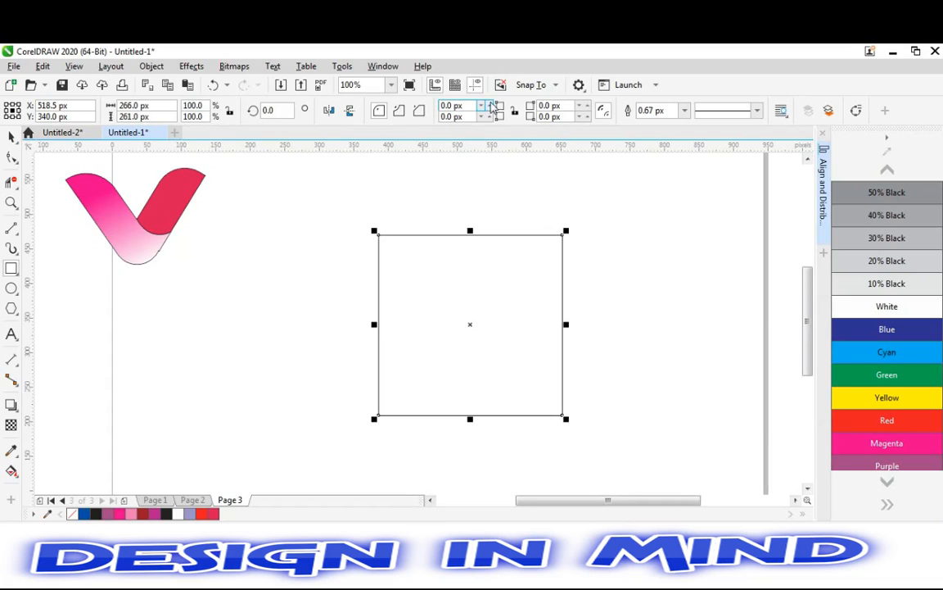
left_click(583, 105)
left_click(583, 106)
left_click_drag(583, 105, 584, 115)
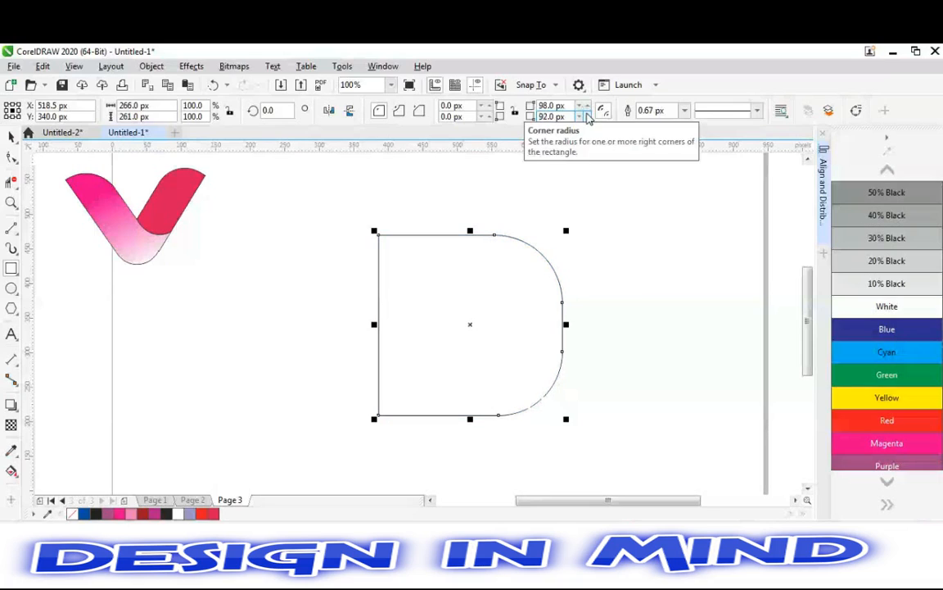
left_click(586, 115)
left_click(586, 115)
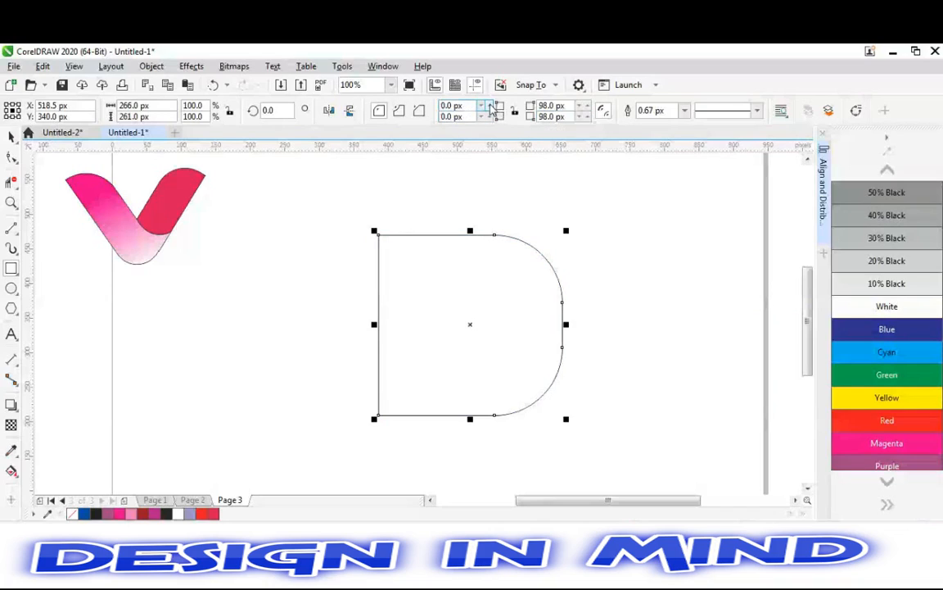
left_click_drag(491, 105, 489, 116)
left_click(640, 344)
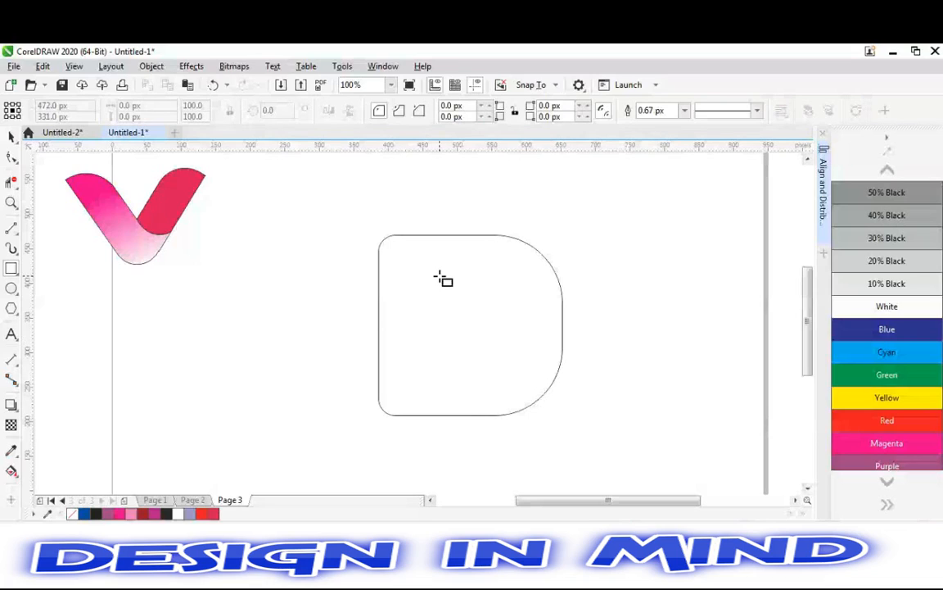
Draw a rectangle about 89 by 78 px inside the rounded shape and align their centres horizontally
left_click_drag(449, 291, 509, 345)
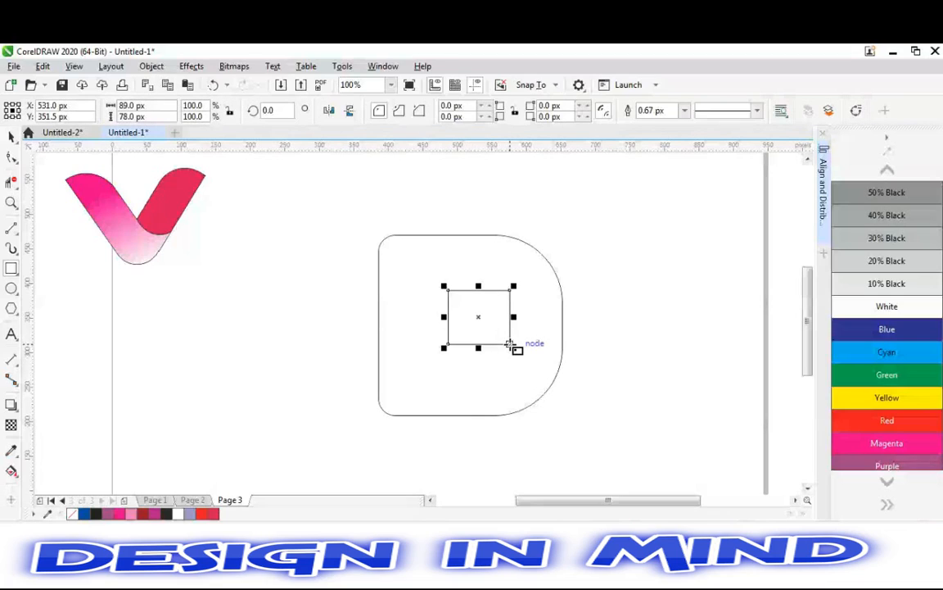
key("space")
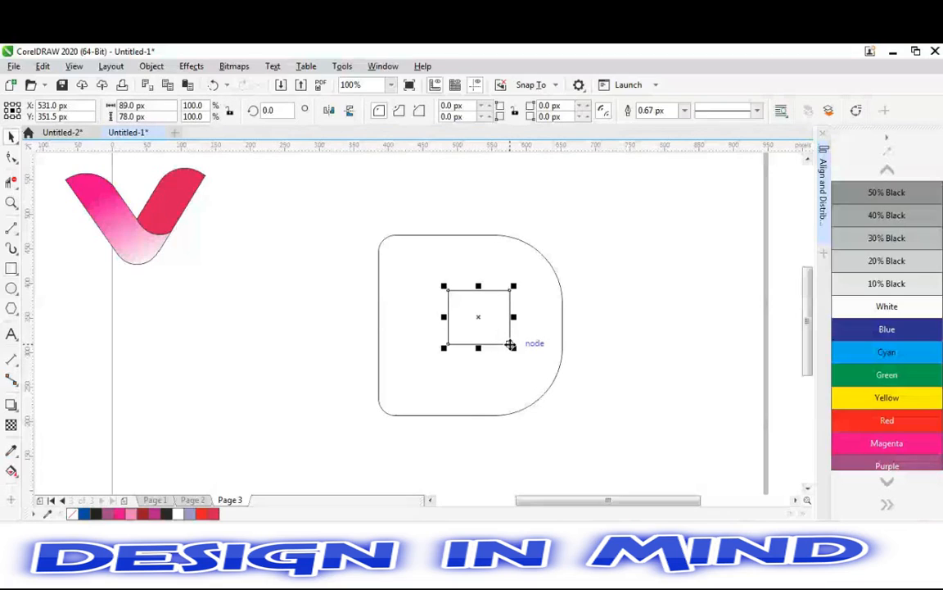
left_click(479, 382, "shift")
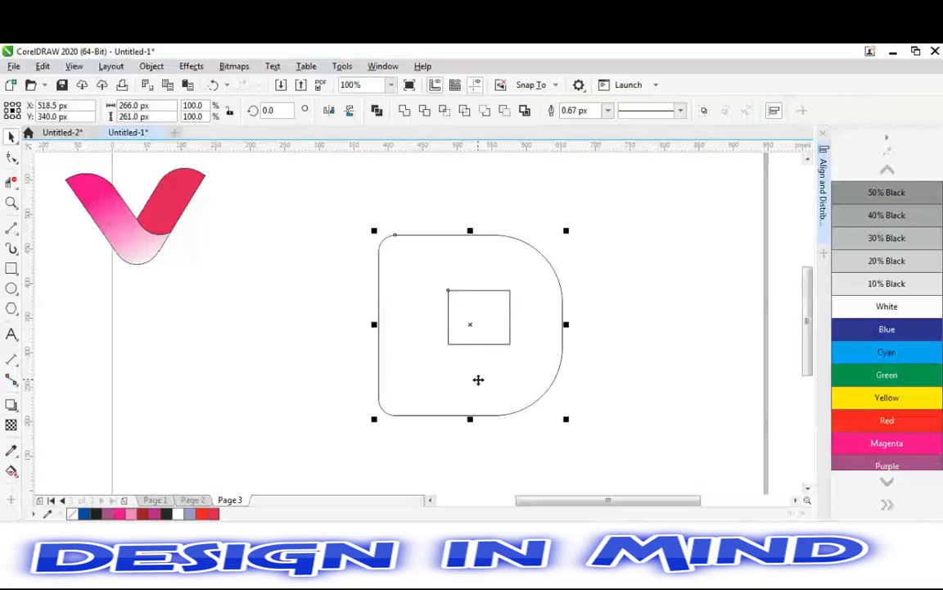
key("c")
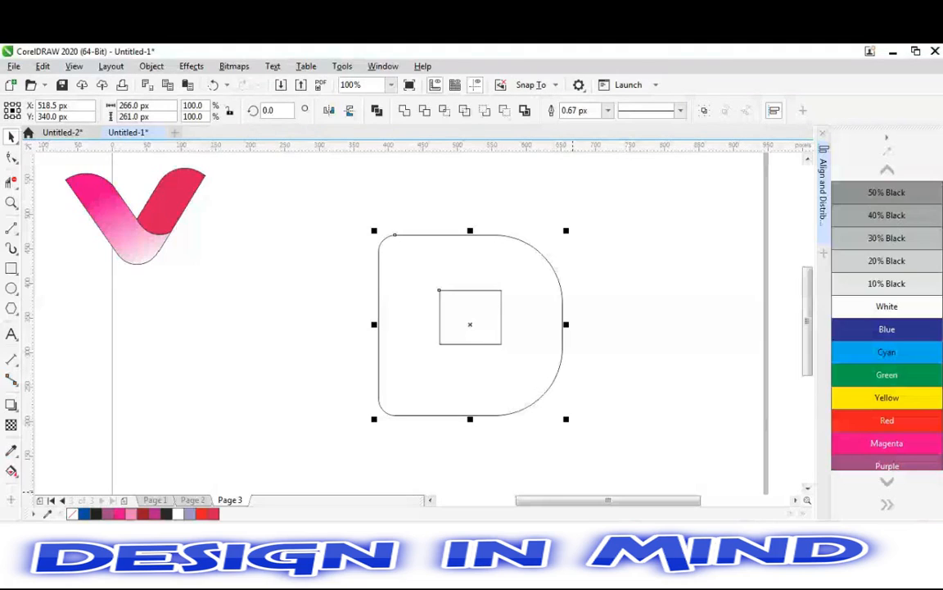
Rotate the small rectangle inside the rounded shape by 45 degrees so it forms a diamond
key("F6")
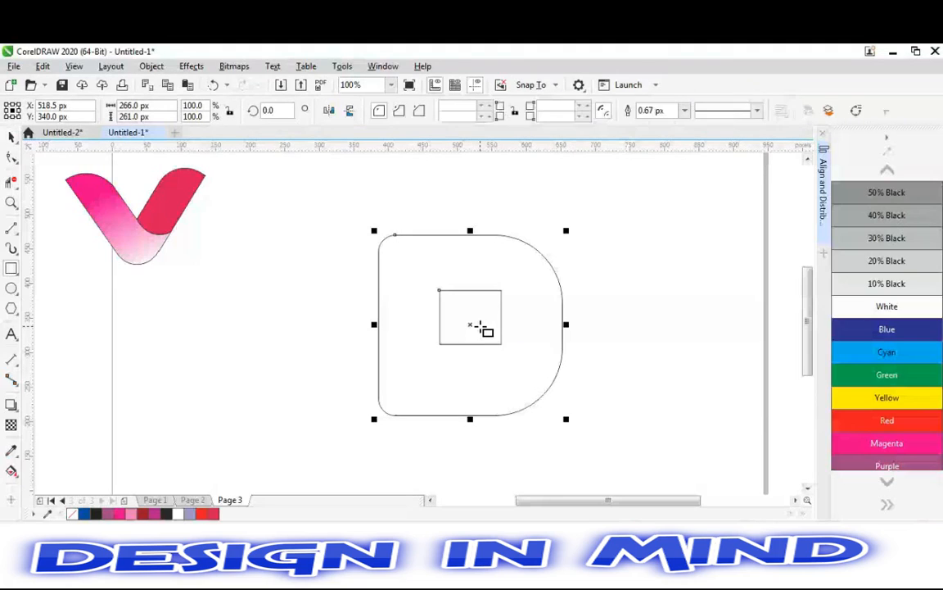
left_click(479, 327)
key("space")
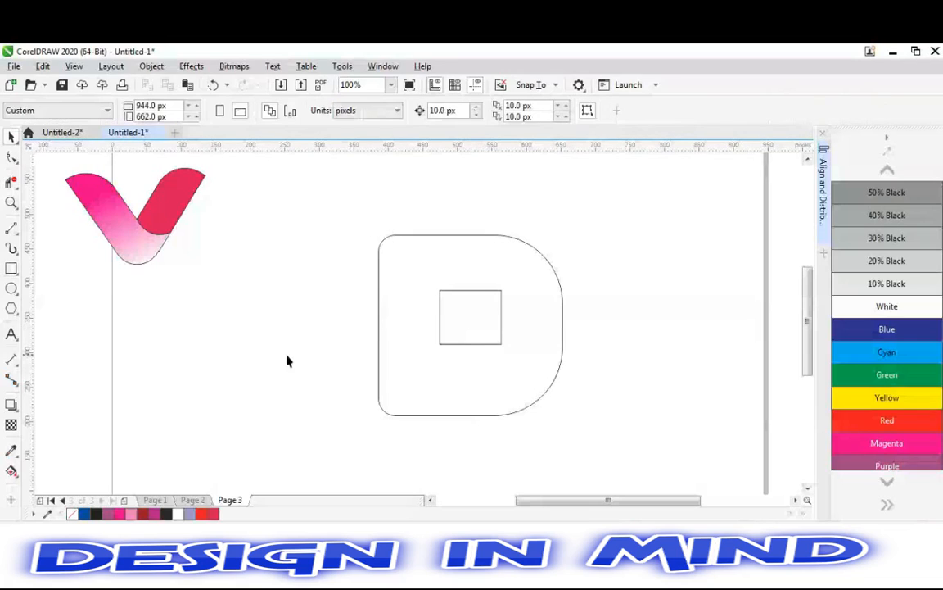
left_click(480, 299)
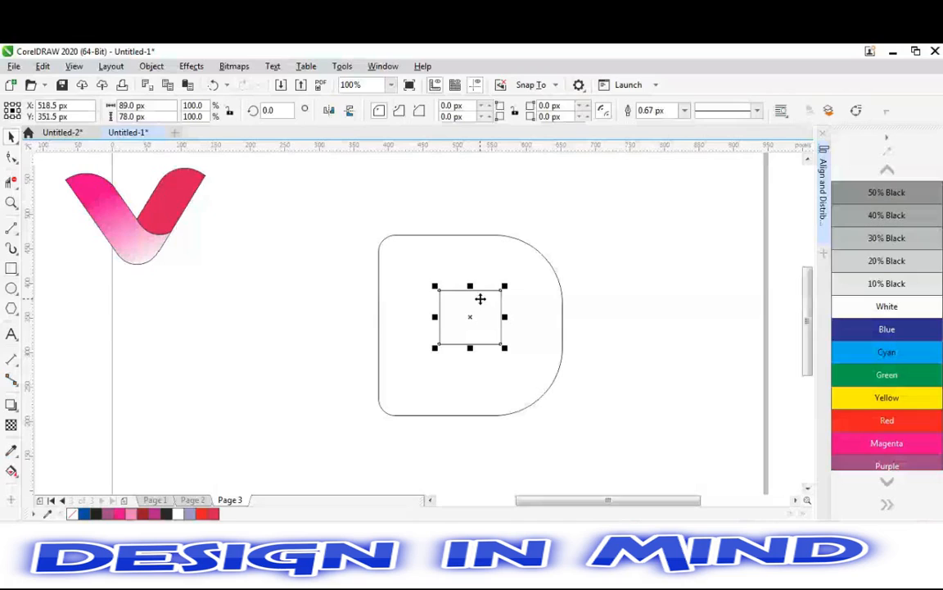
left_click(268, 111)
type("50")
key("Return")
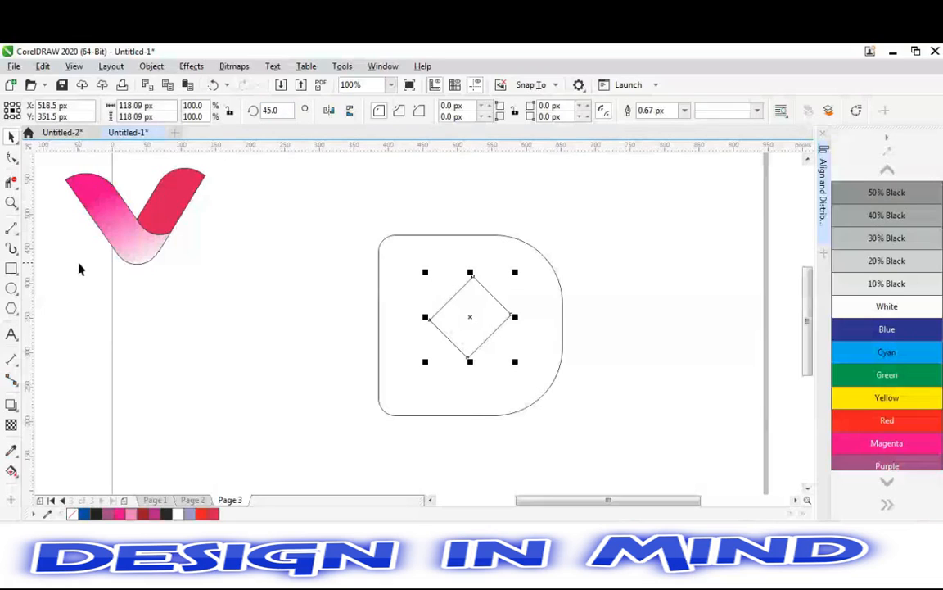
key("F6")
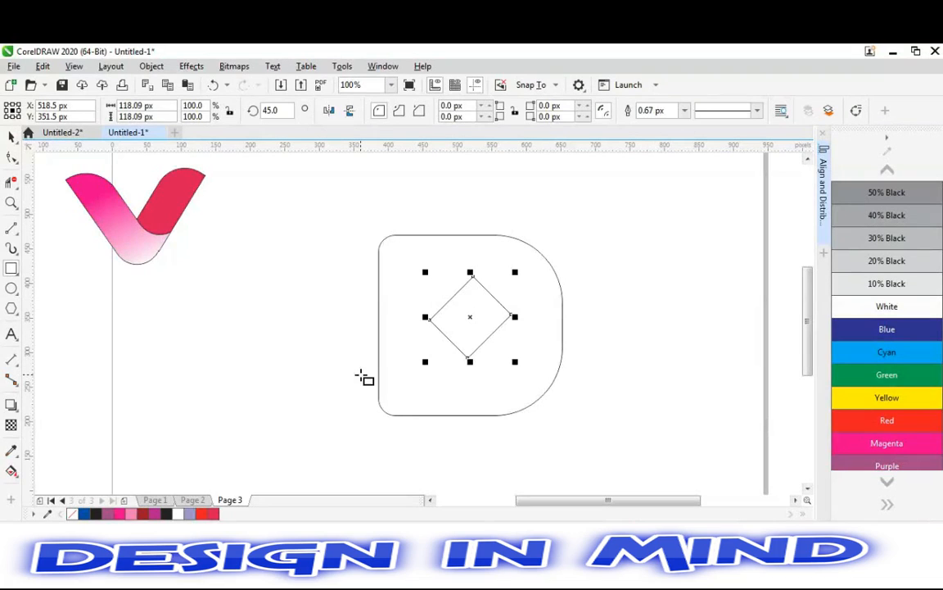
key("space")
left_click(359, 380)
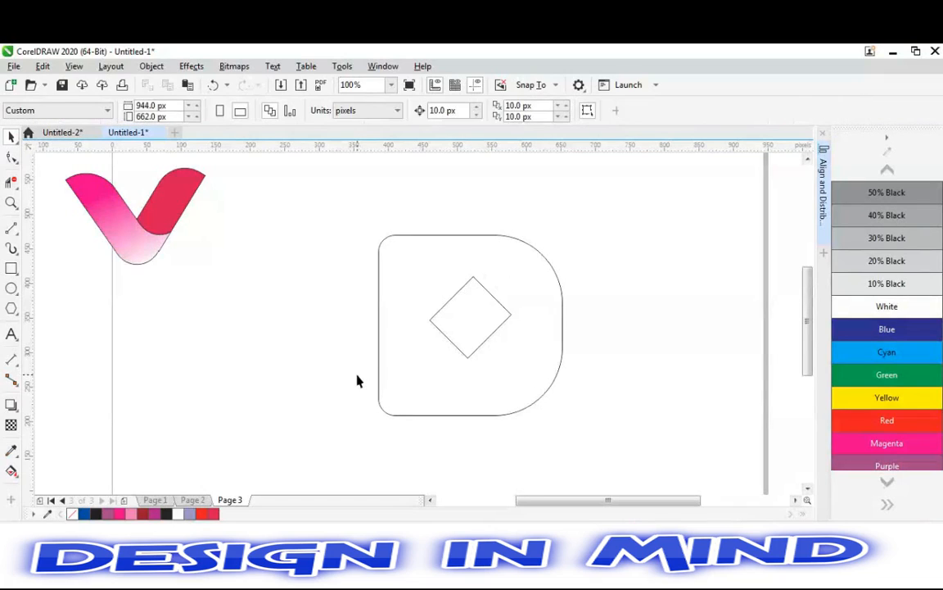
Draw a connected line from inside the diamond to its right corner and on to the rounded shape's upper-left edge, about 192 by 92 px overall
left_click(11, 231)
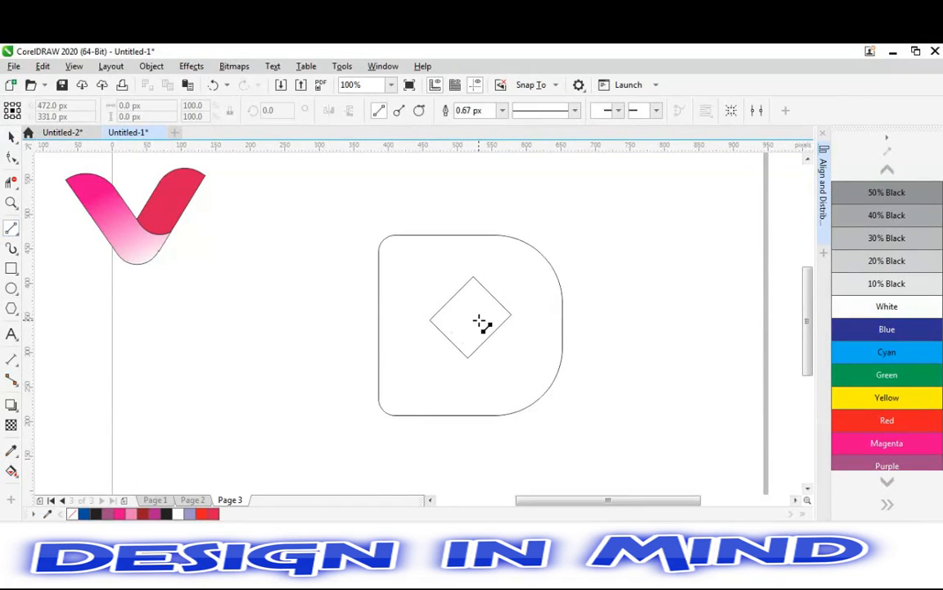
left_click_drag(476, 319, 513, 314)
key("Delete")
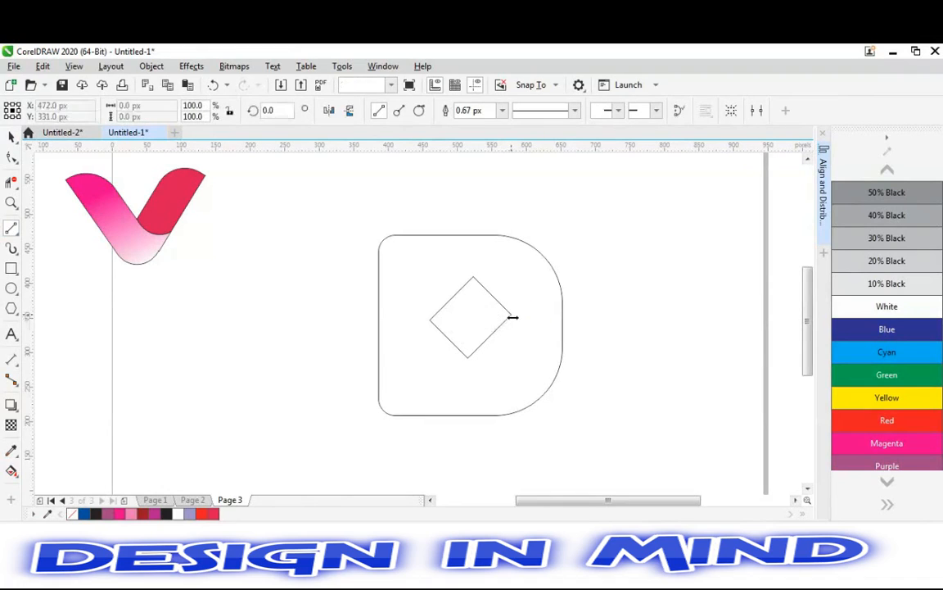
mouse_move(477, 316)
left_mouse_down()
mouse_move(511, 315)
mouse_move(449, 295)
mouse_move(378, 251)
left_mouse_up()
Convert the long segment of the connected line to a curve and bend it upward so it passes near the diamond's top corner
right_click(471, 300)
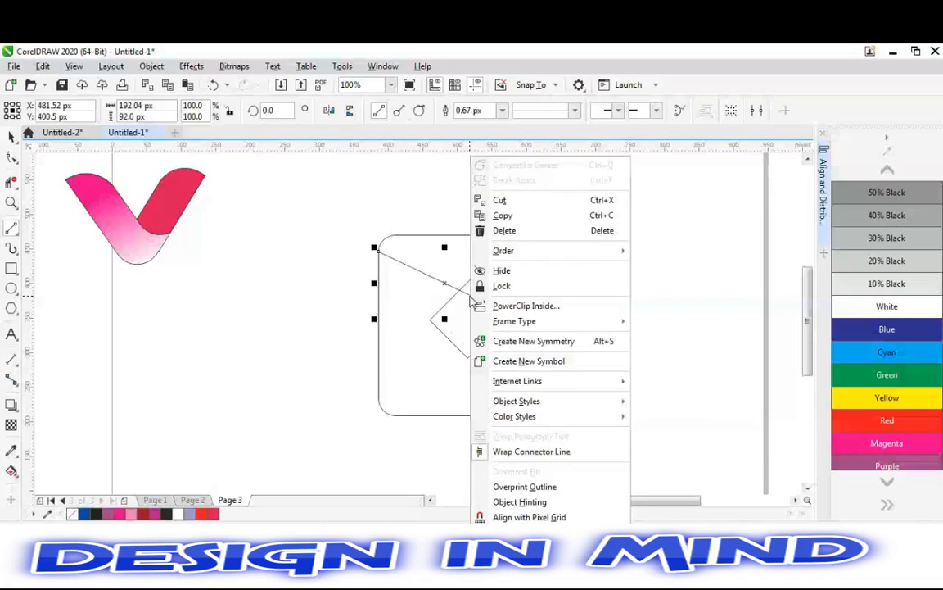
left_click(408, 316)
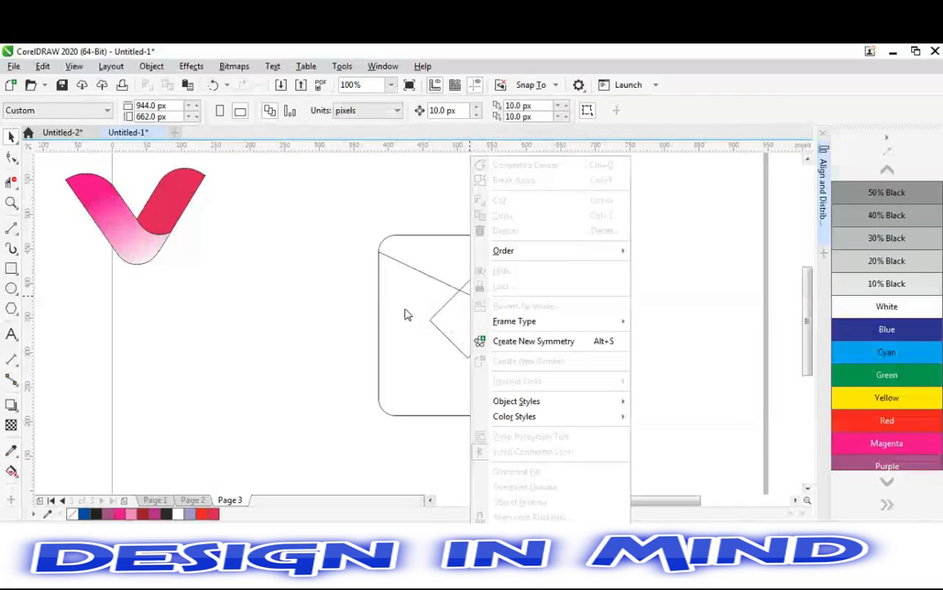
left_click(405, 315)
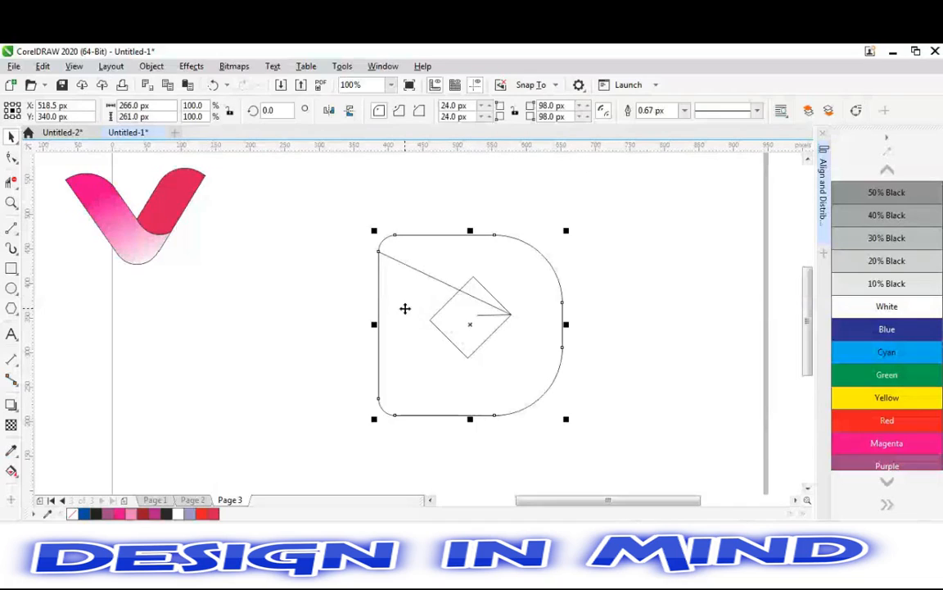
left_click(447, 286)
right_click(447, 284)
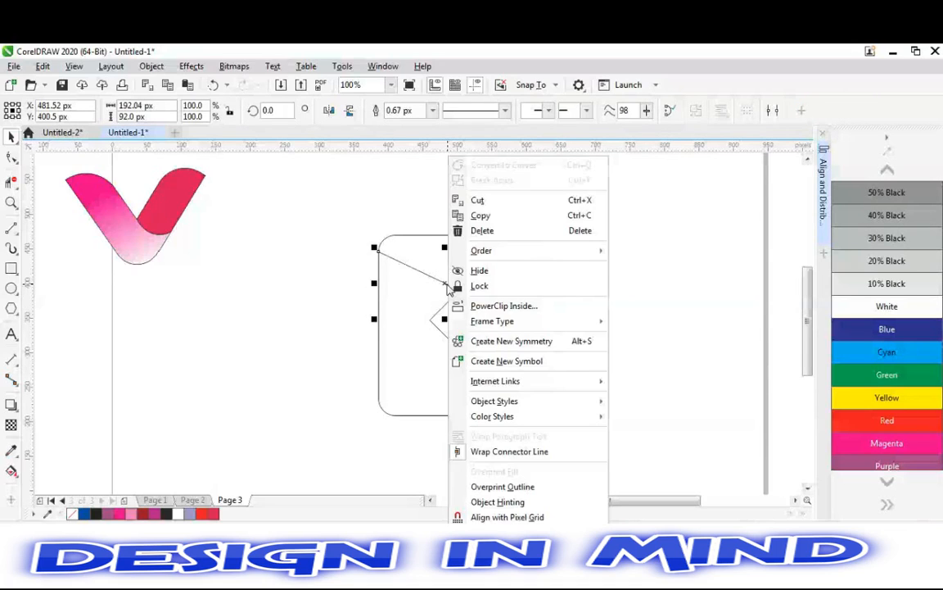
left_click(445, 285)
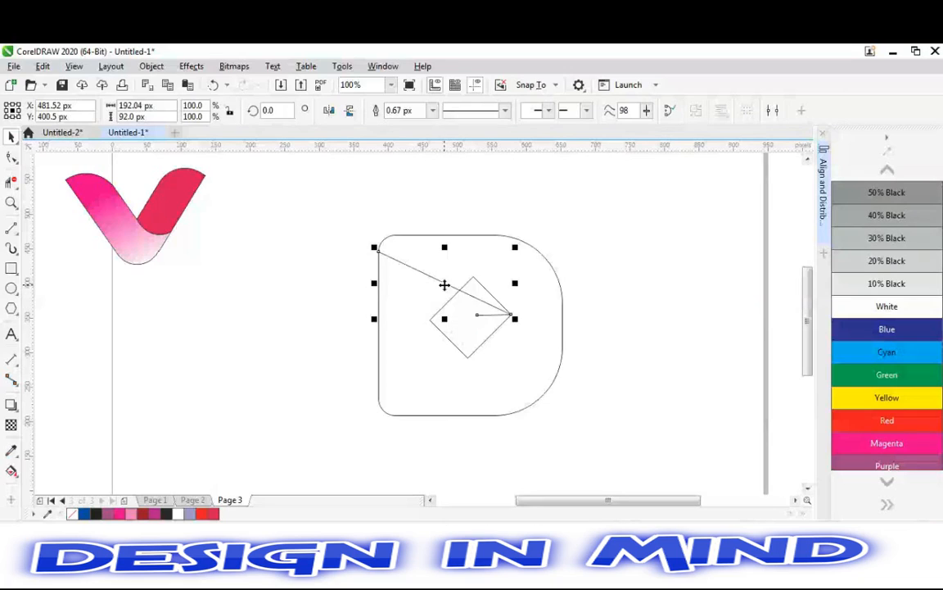
key("F10")
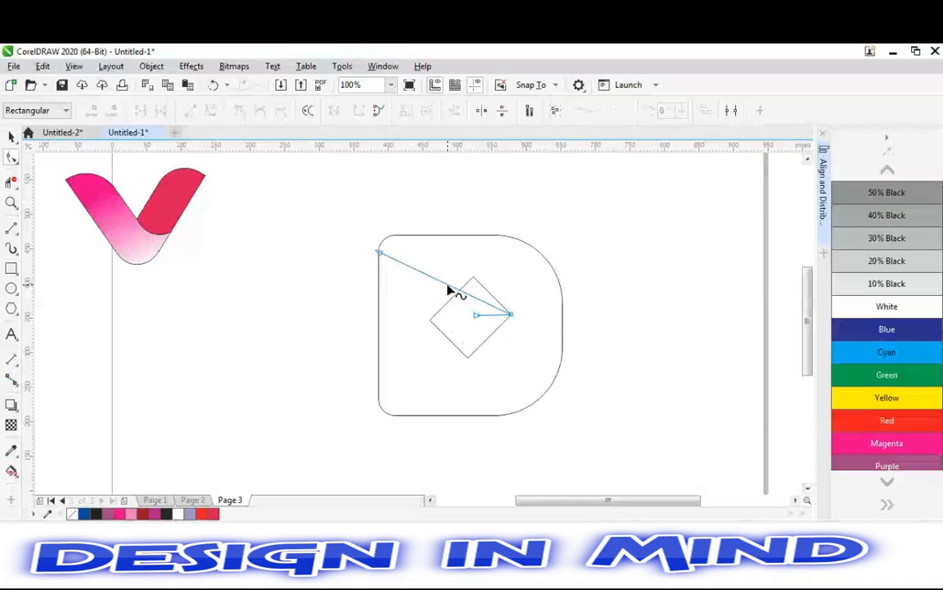
right_click(451, 286)
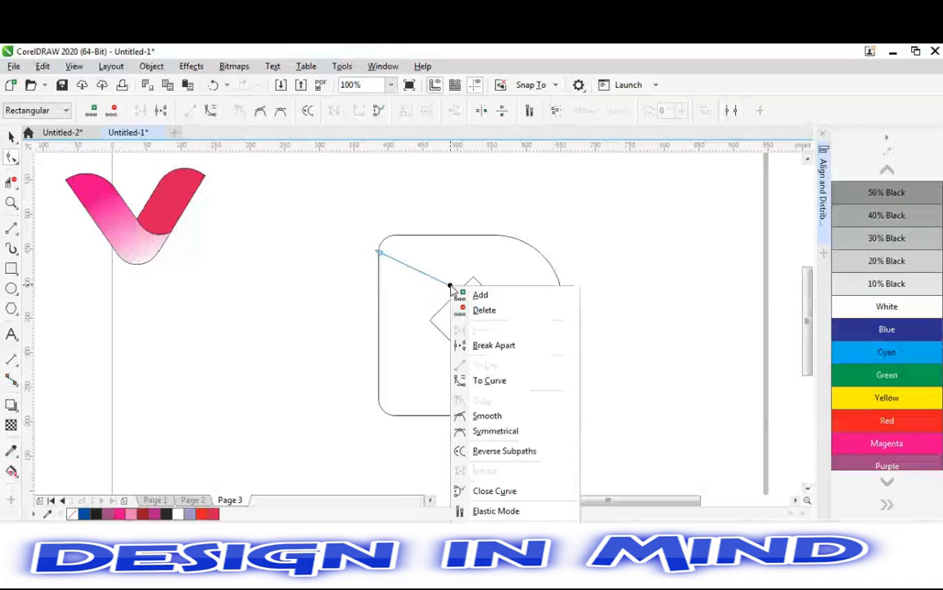
left_click(483, 382)
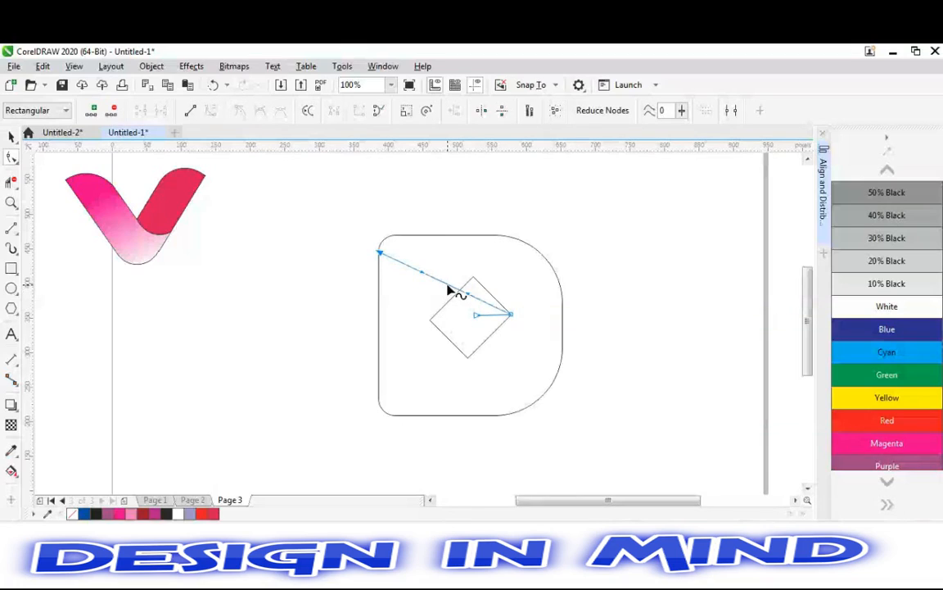
left_click_drag(448, 287, 438, 253)
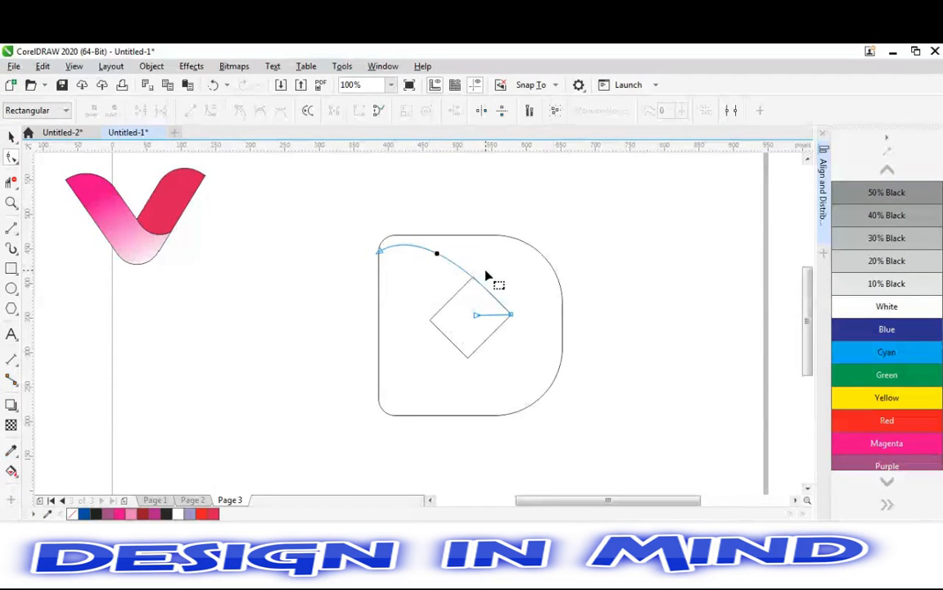
Examine up close how the bent curve meets the diamond's top corner and upper-right edge
key("F2")
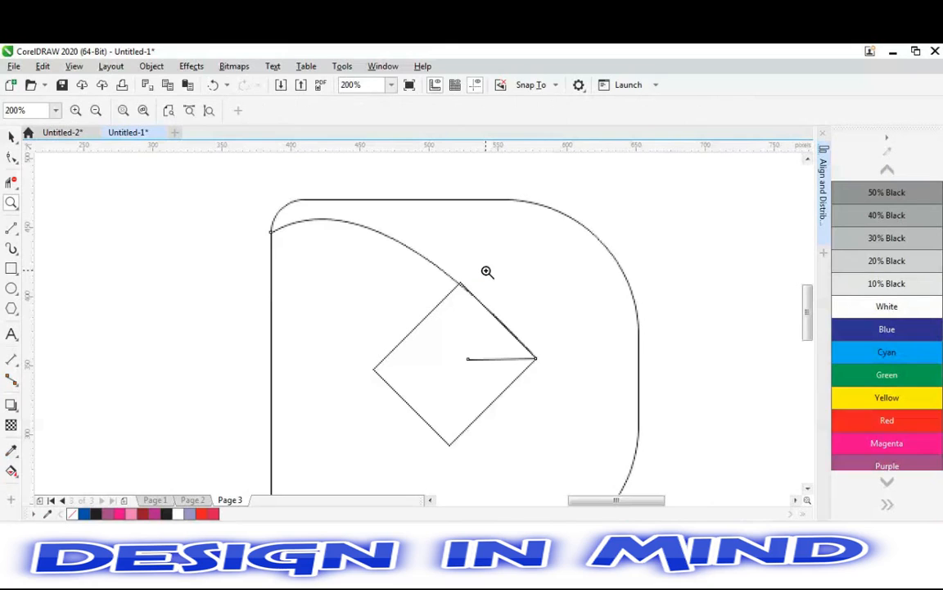
left_click(487, 272)
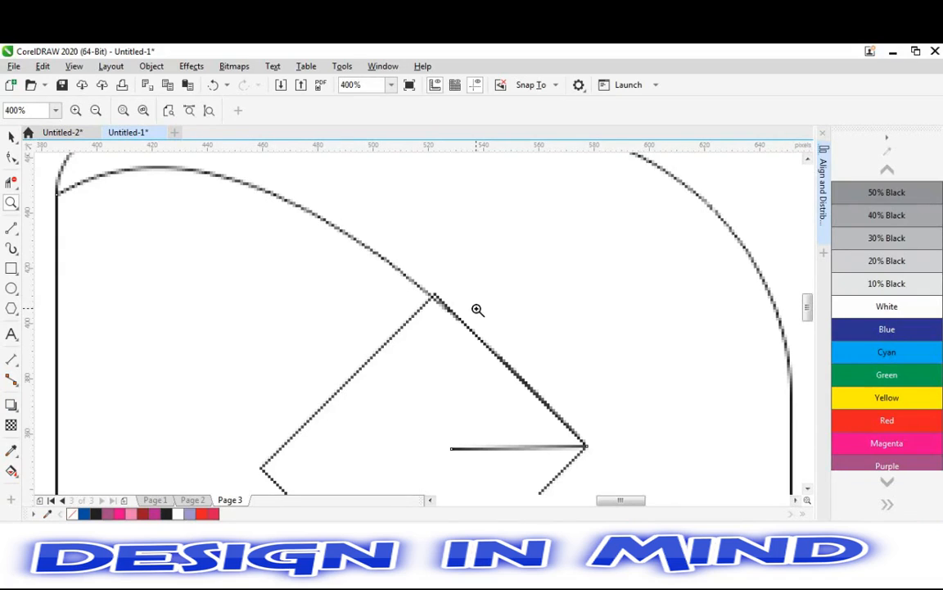
right_click(458, 399)
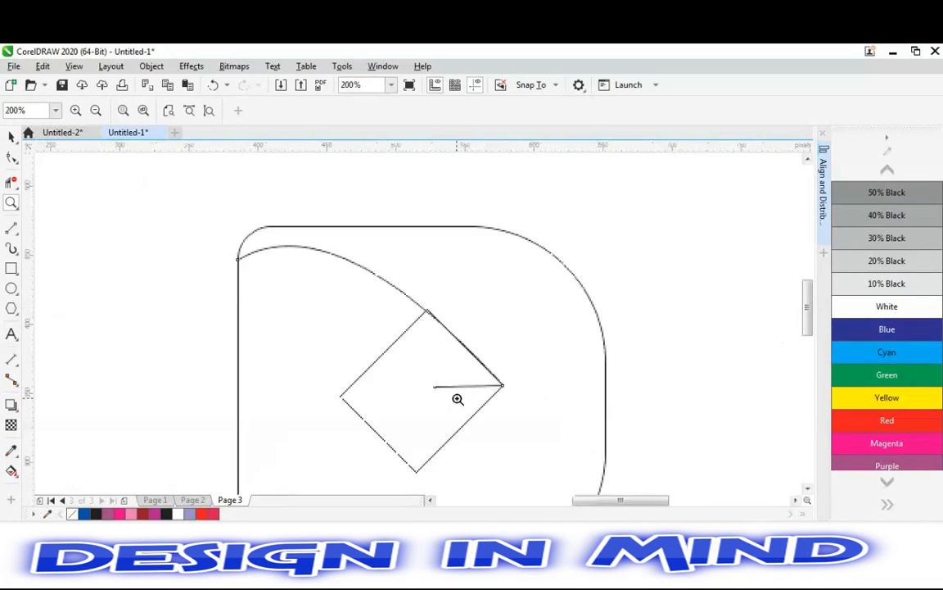
right_click(458, 399)
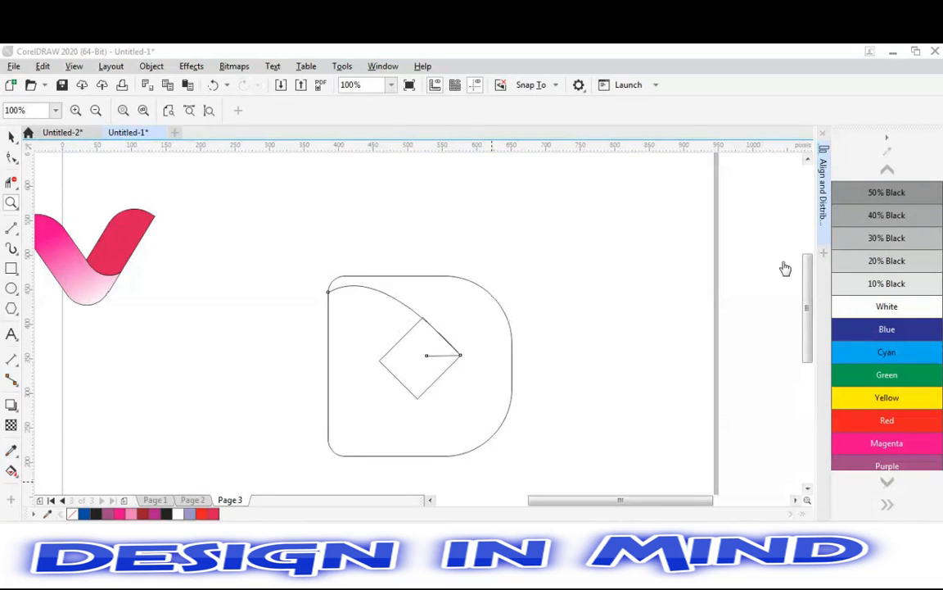
left_click(86, 359)
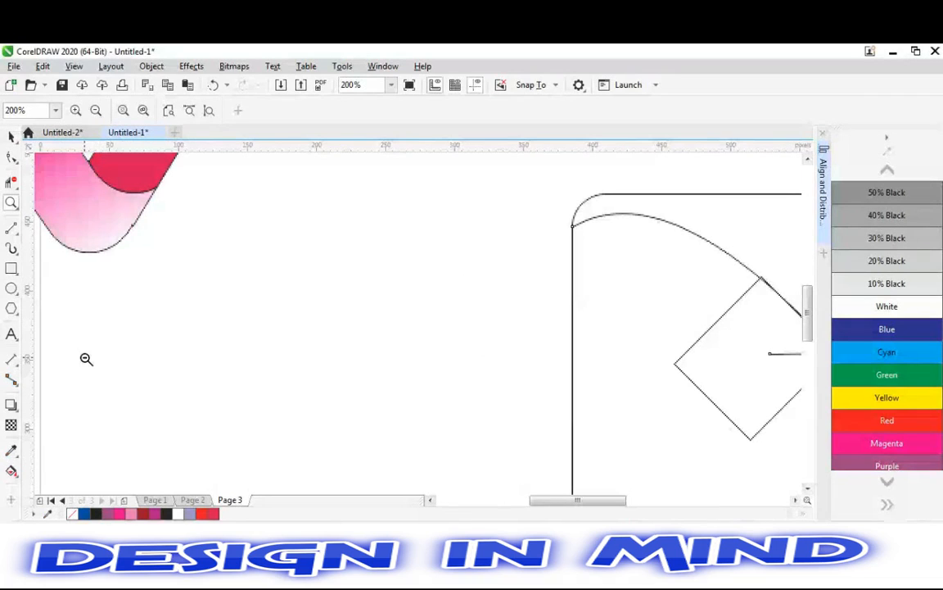
left_click(86, 359, "shift")
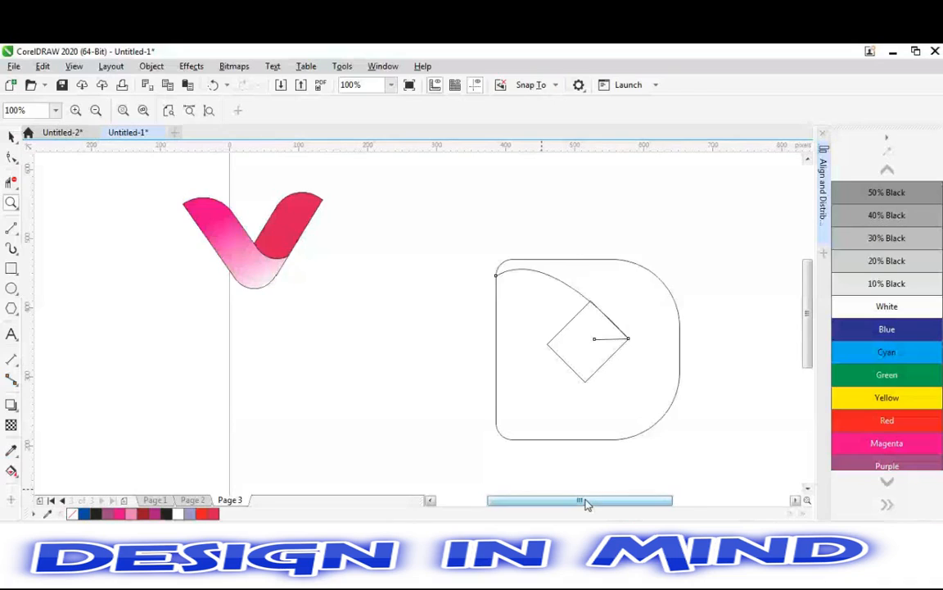
left_click_drag(586, 501, 627, 500)
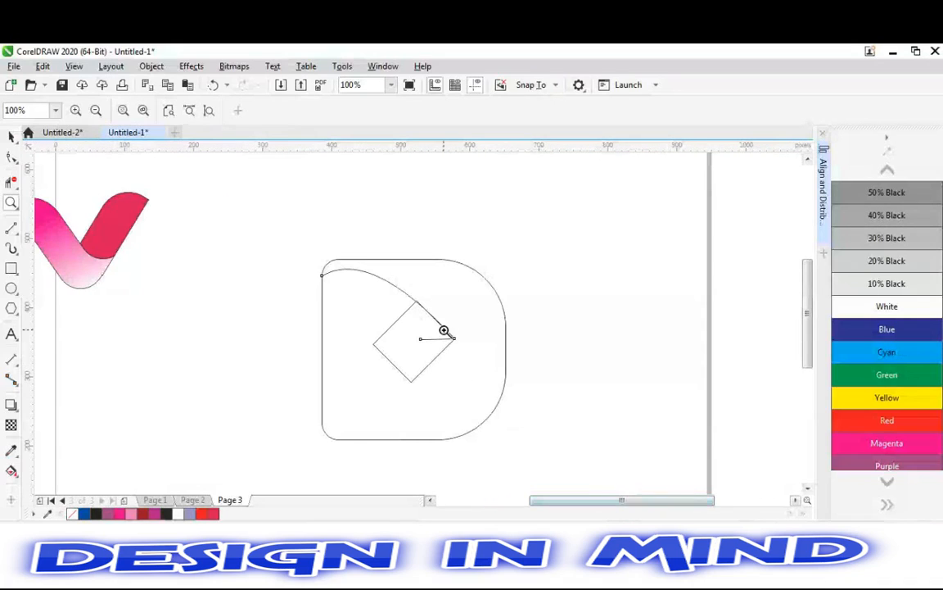
Add a node on the curve just above the diamond's top corner and remove it again
left_click(12, 136)
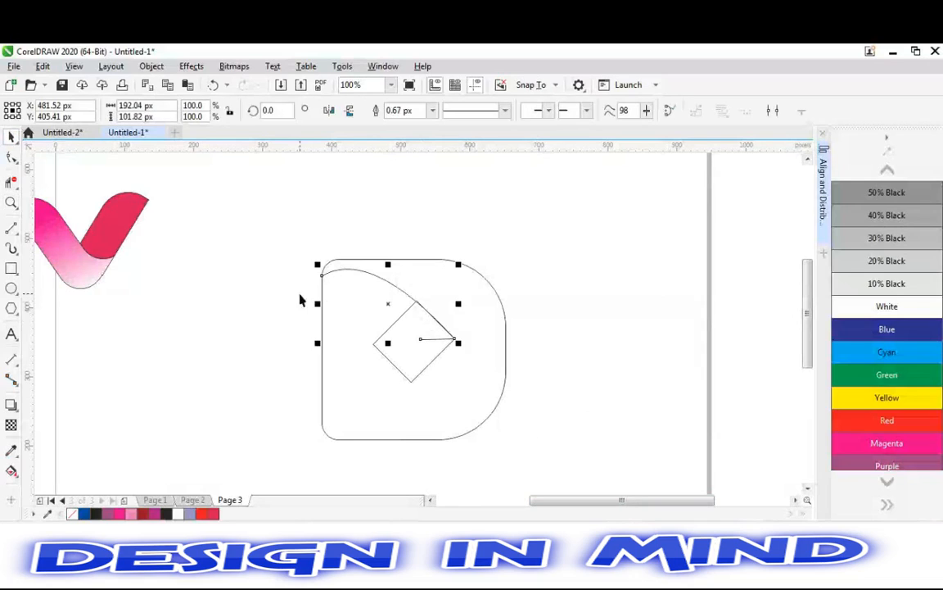
left_click(396, 286)
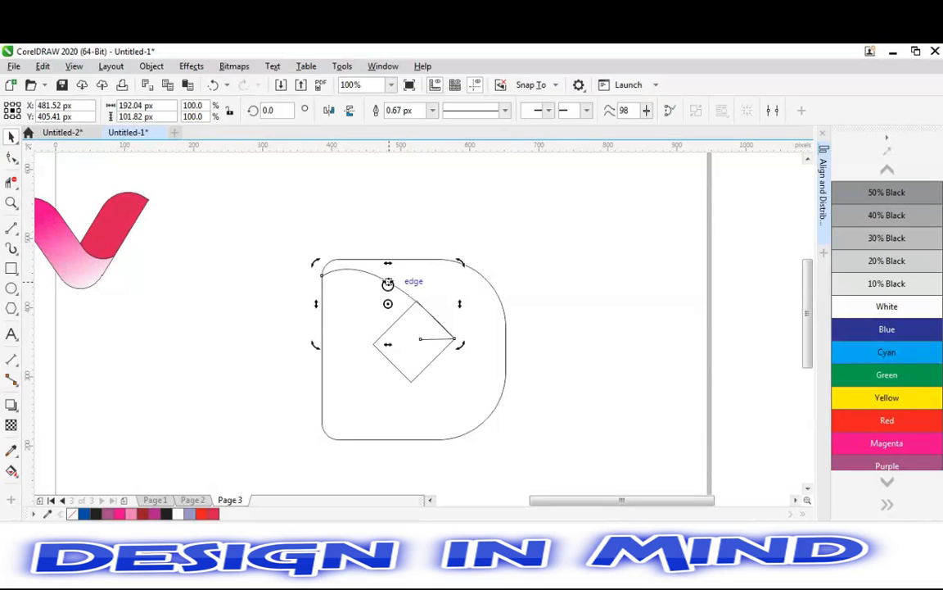
left_click(393, 292)
key("z")
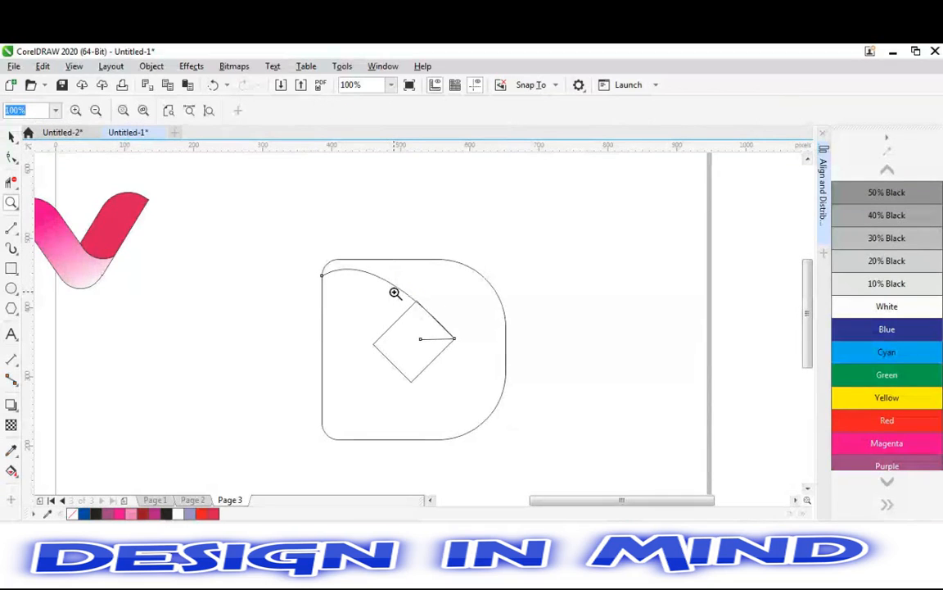
key("F10")
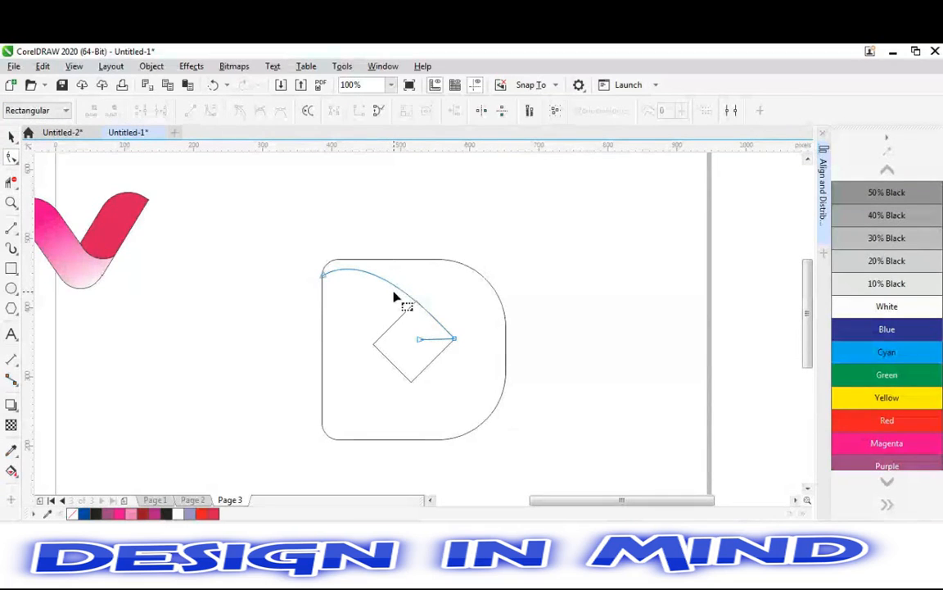
left_click(396, 289)
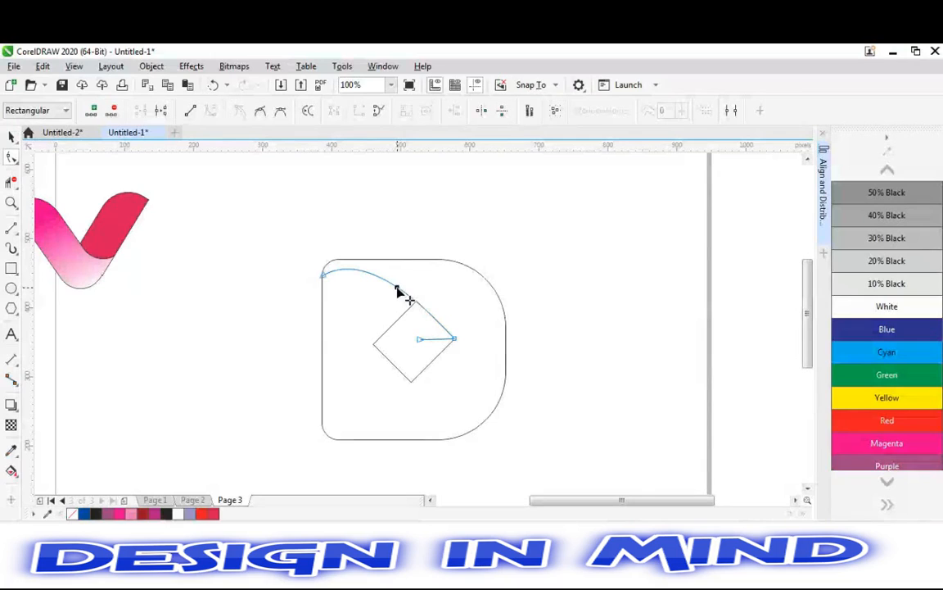
double_click(398, 287)
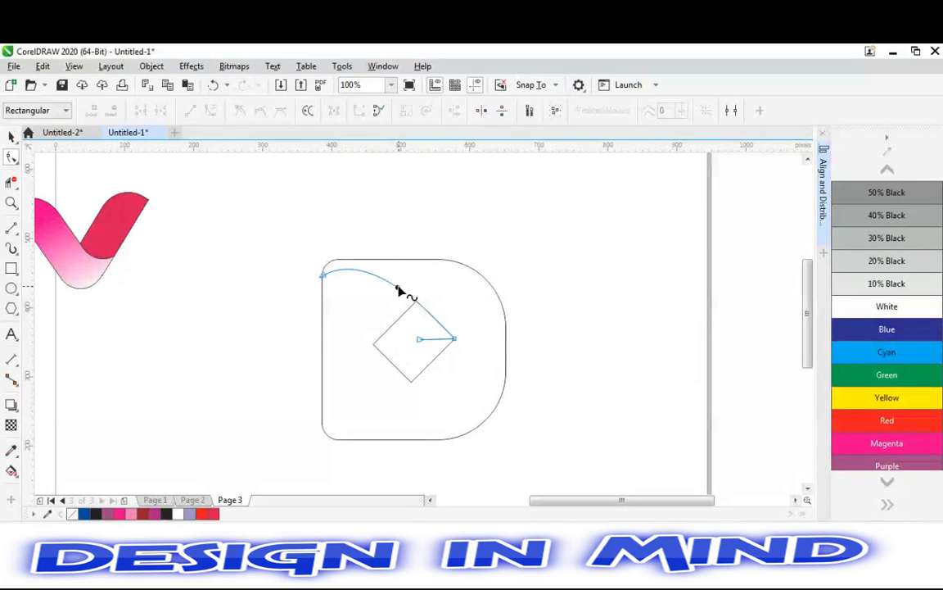
key("space")
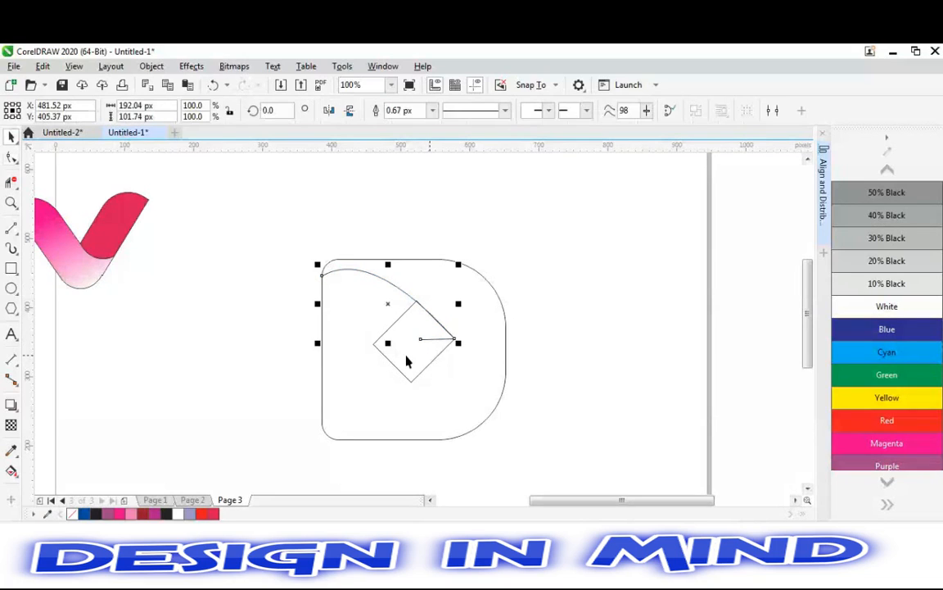
left_click(221, 353)
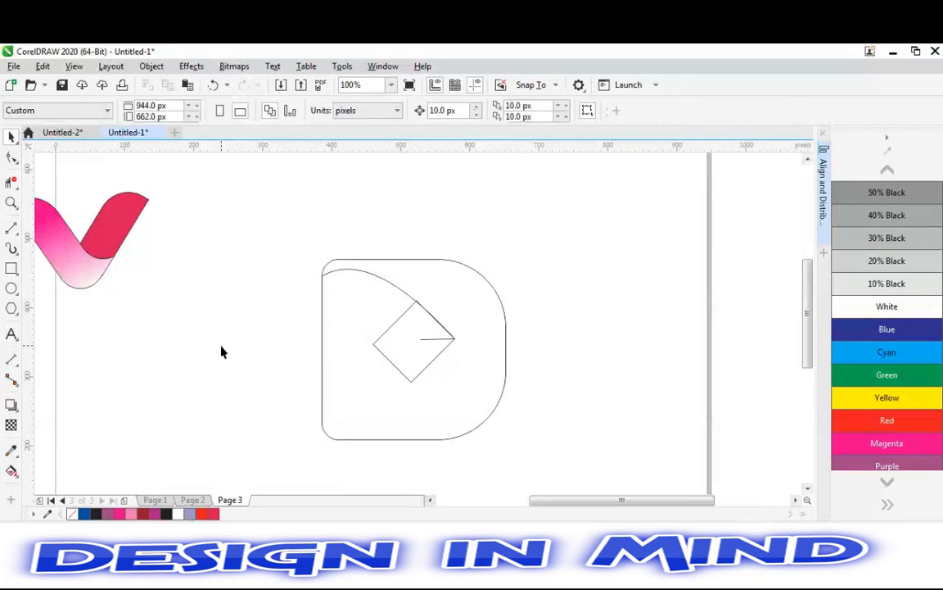
Bend the middle of the curve slightly farther upward, just before the diamond's top corner
left_click(403, 299)
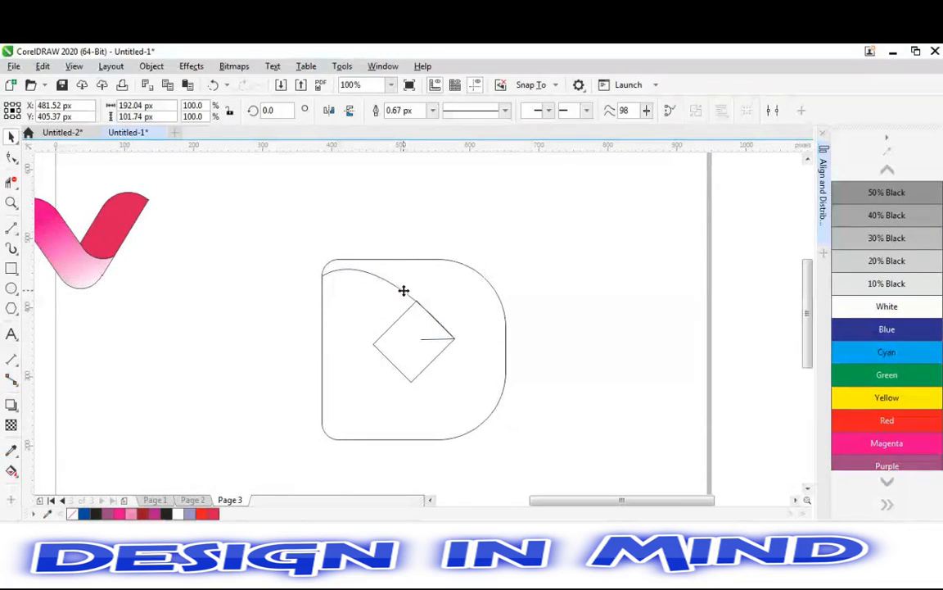
left_click(404, 291)
key("F10")
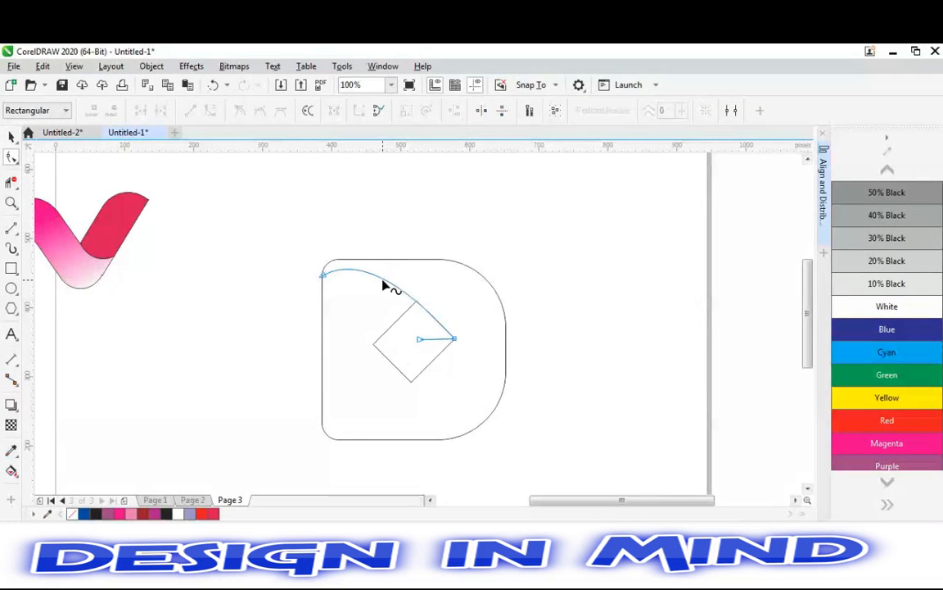
left_click(382, 280)
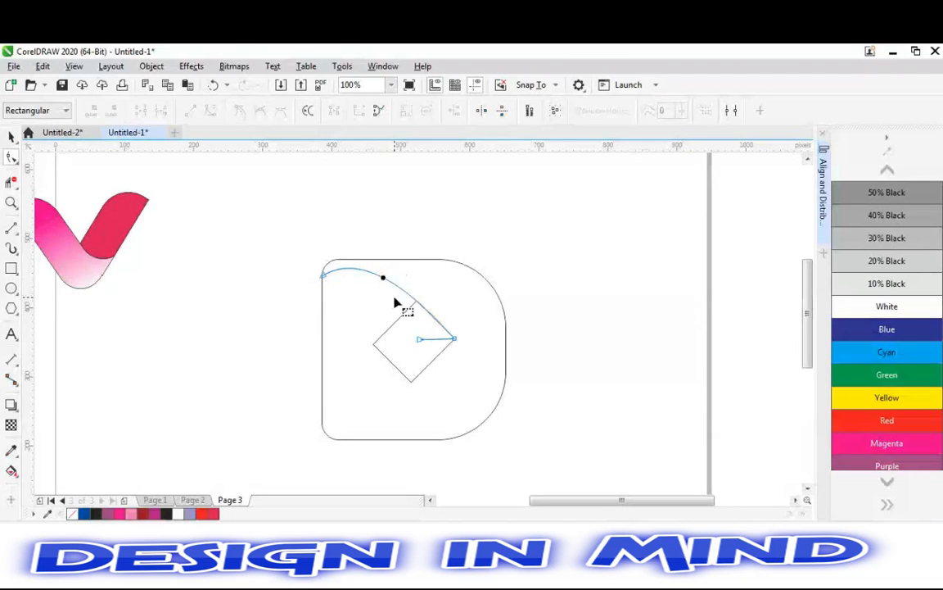
Place a copy of the bent curve to the left of the D-shape and mirror the copy horizontally
left_click(444, 340)
key("space")
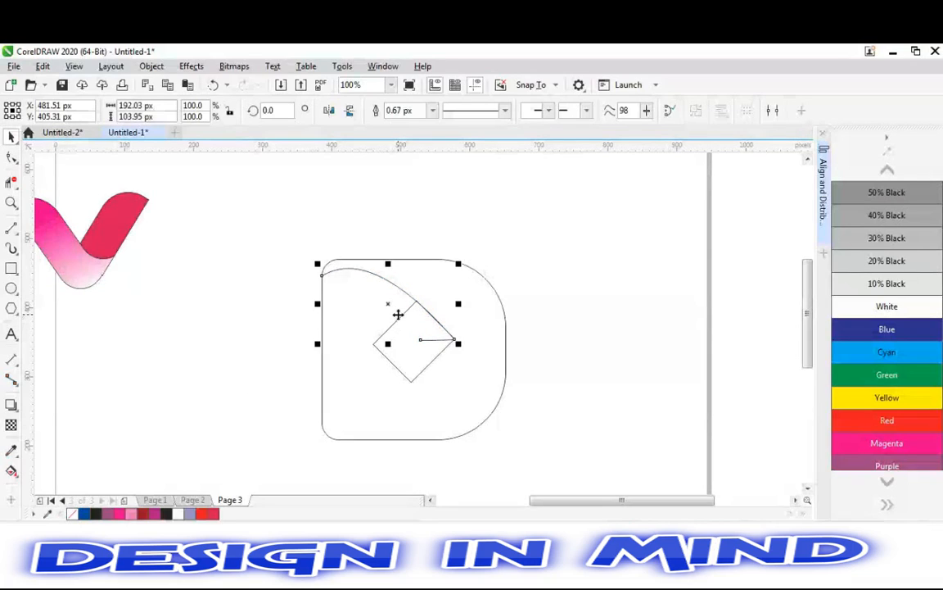
left_click_drag(398, 314, 255, 348)
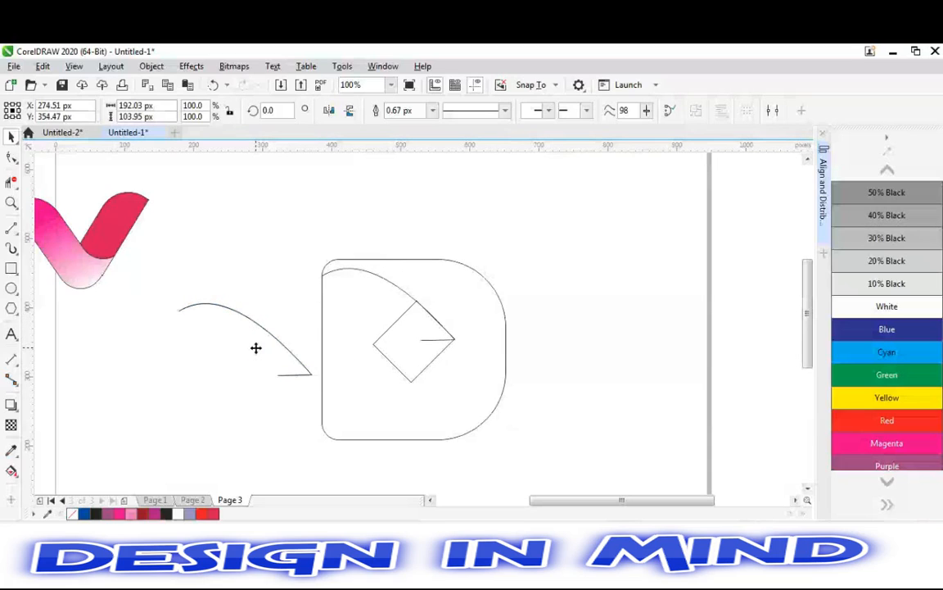
left_click(233, 358)
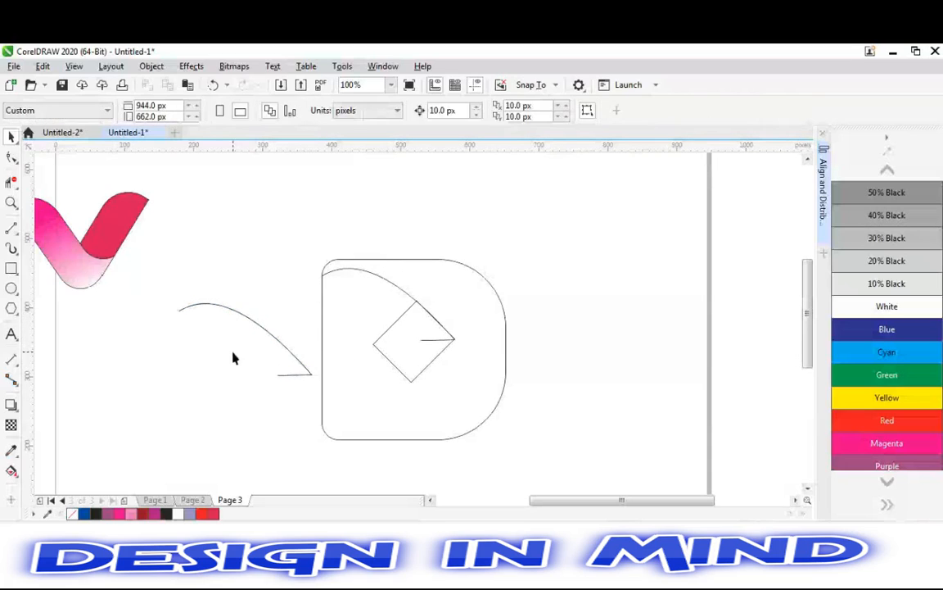
left_click(275, 336)
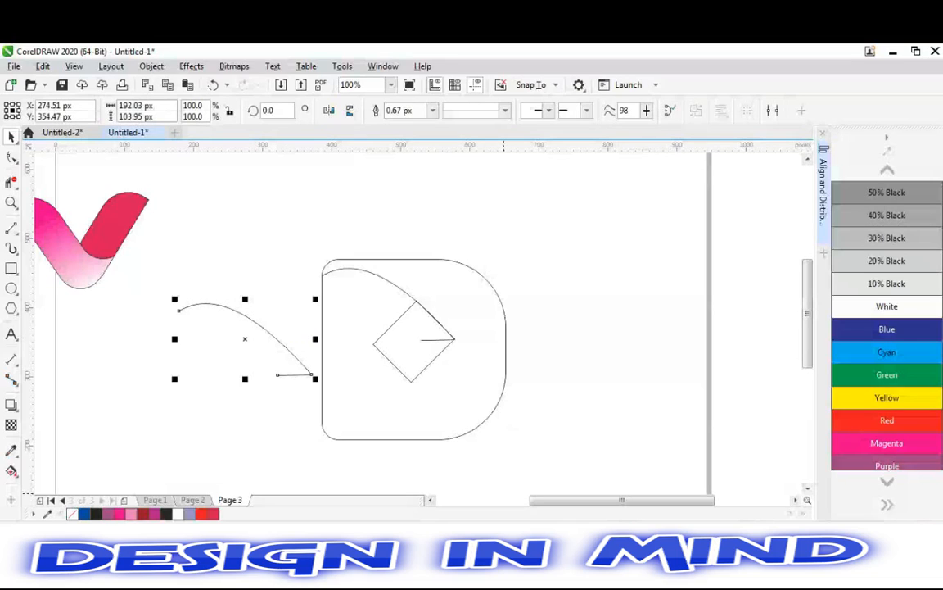
left_click(328, 110)
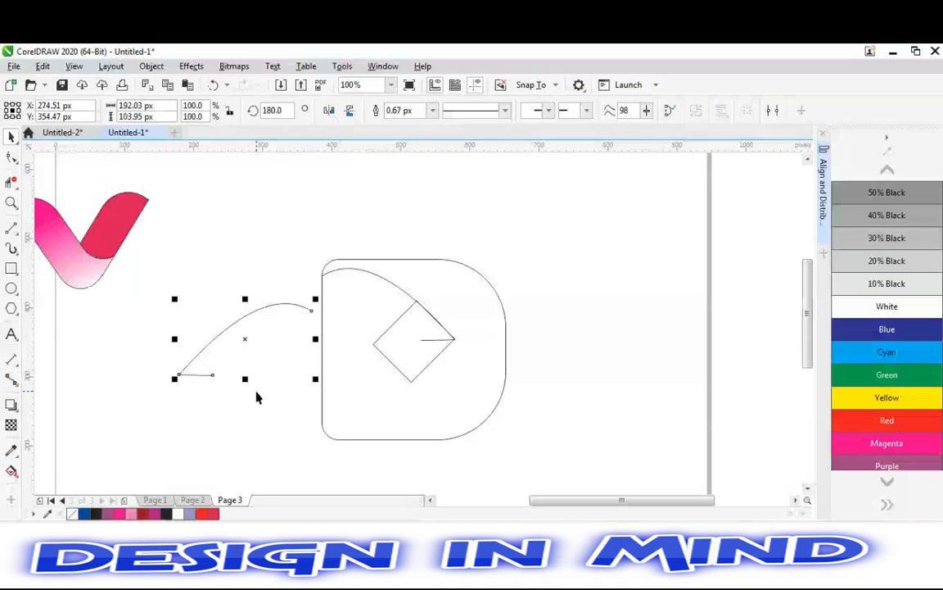
Move the mirrored curve onto the diamond's upper-left edge so it crosses the first curve at the diamond's top corner
left_click_drag(231, 332, 387, 330)
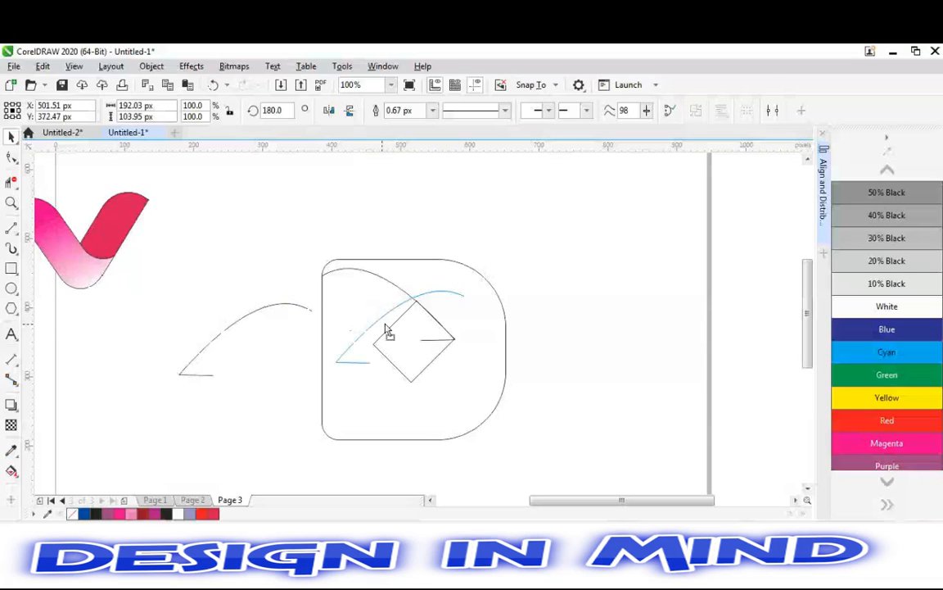
left_click_drag(387, 329, 419, 315)
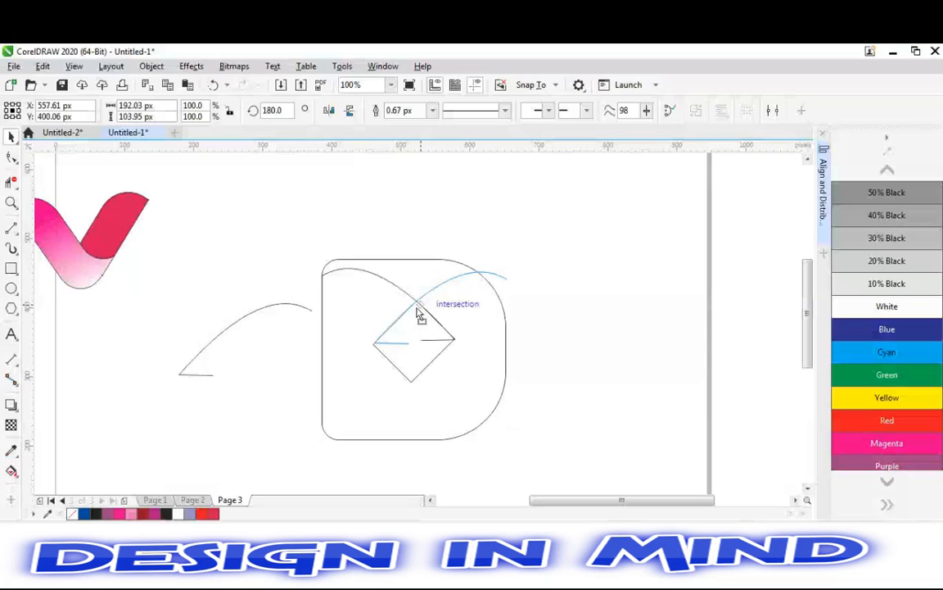
left_click_drag(419, 315, 417, 309)
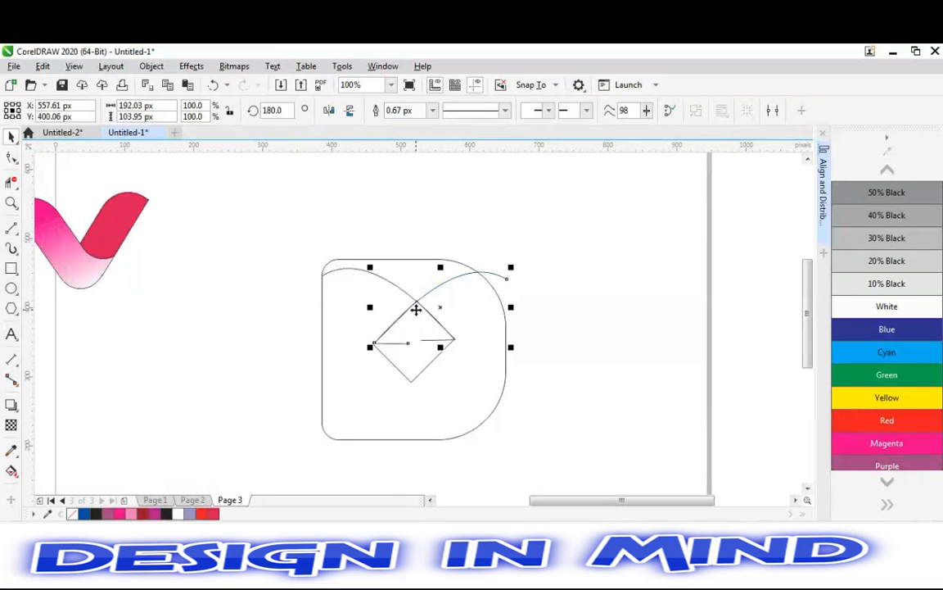
left_click(365, 345)
left_click(385, 343)
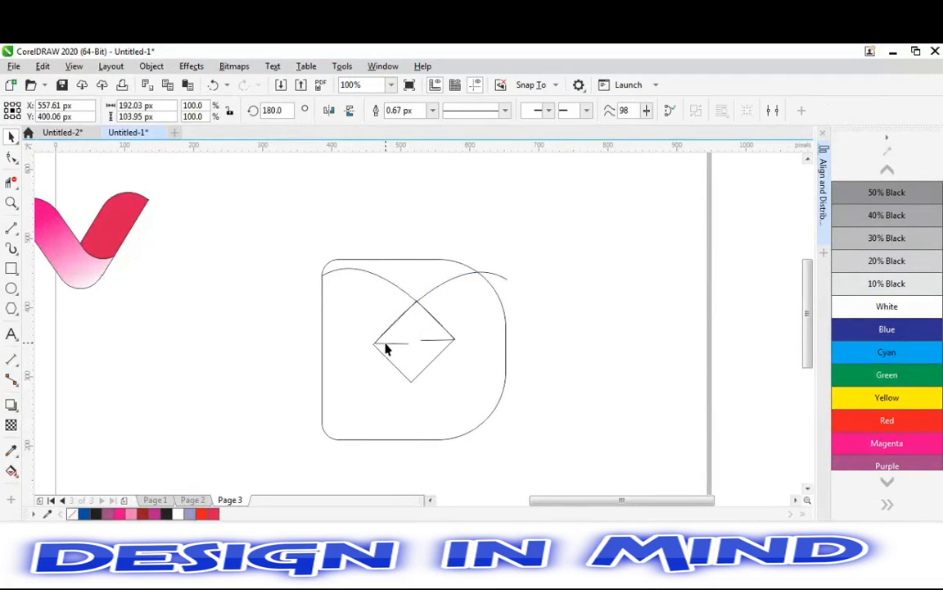
left_click_drag(392, 342, 391, 353)
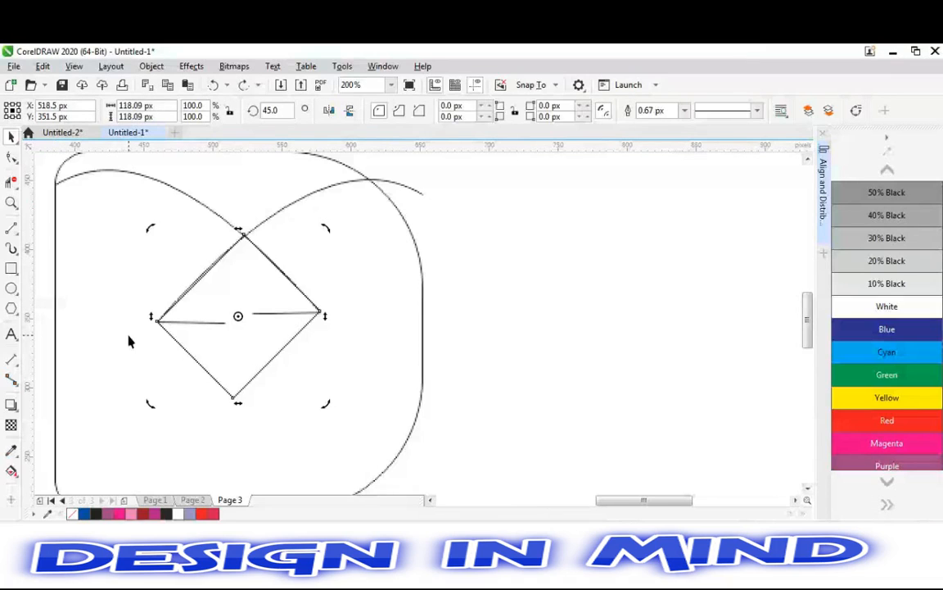
Fine-tune the mirrored curve's position along the diamond's upper-left edge, centring it at about X 556, Y 397 px
left_click(198, 285)
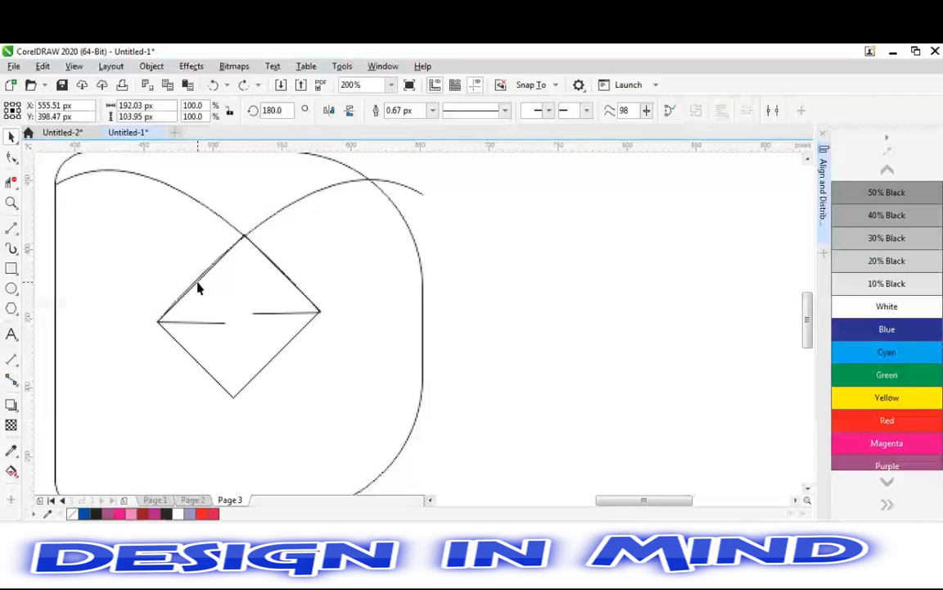
left_click_drag(192, 280, 194, 285)
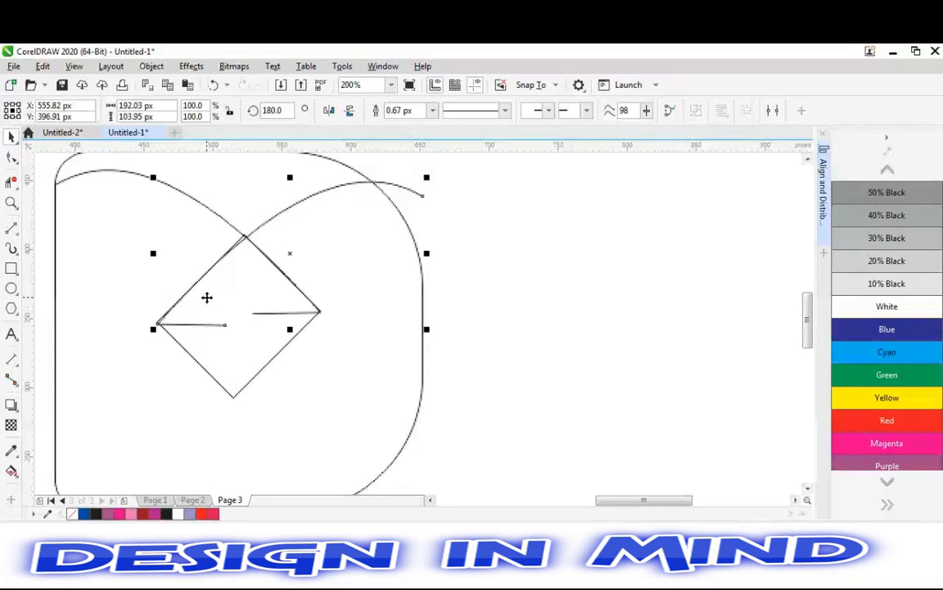
key("Escape")
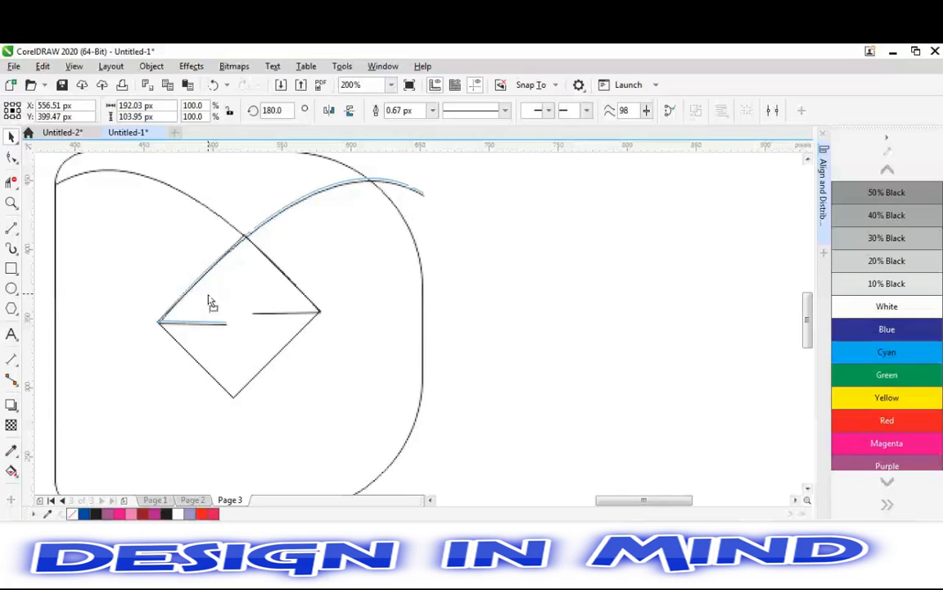
left_click(209, 300)
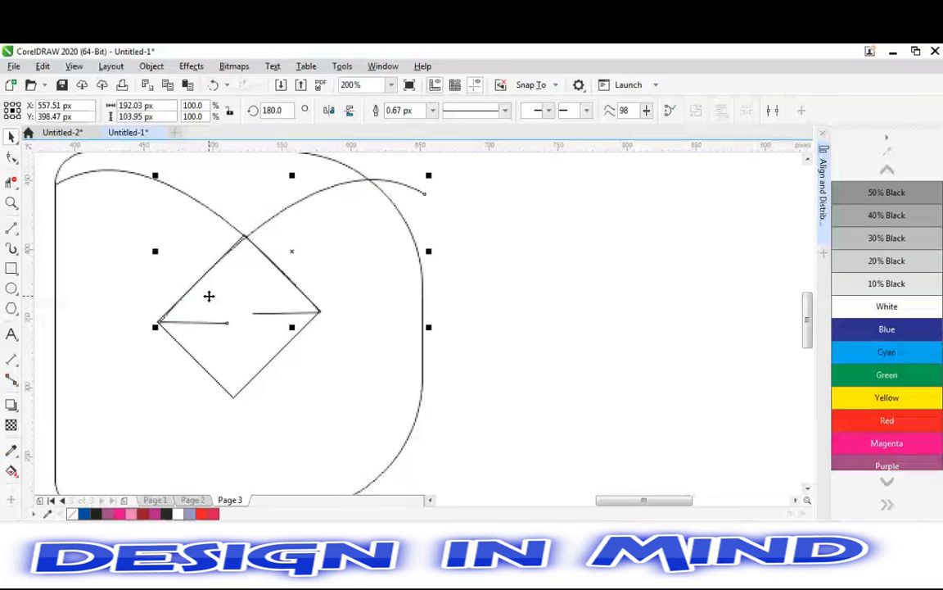
left_click_drag(209, 296, 206, 297)
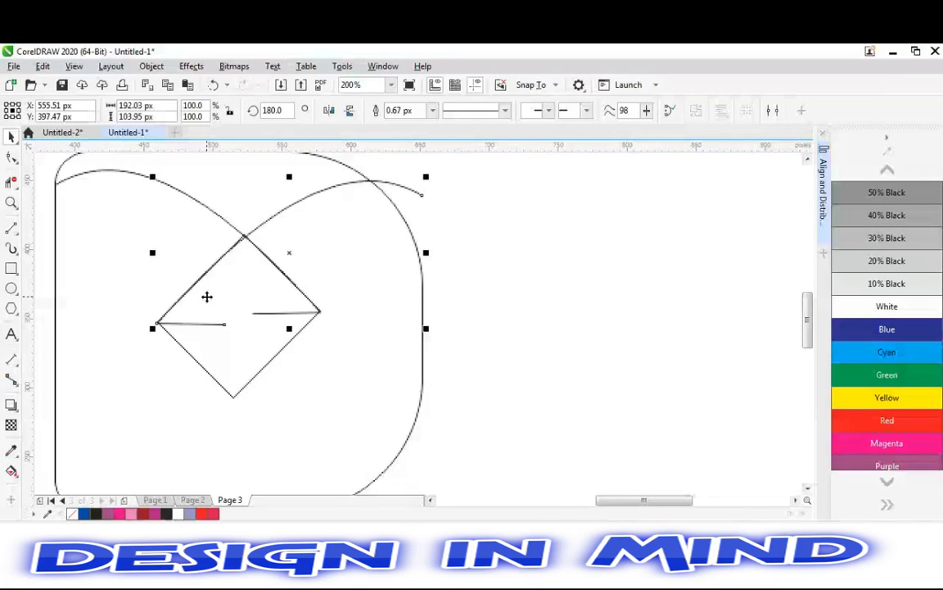
left_click(207, 296)
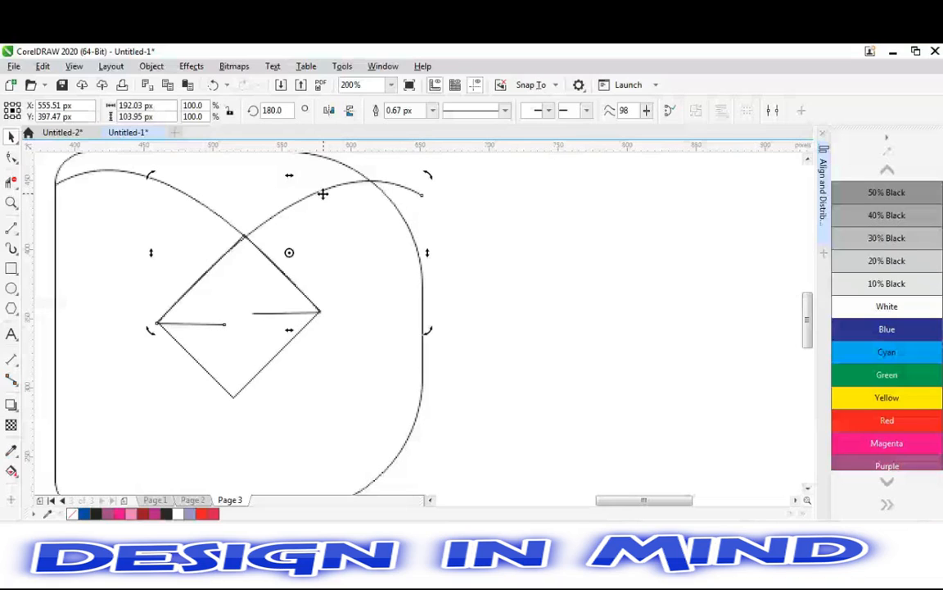
key("ctrl+z")
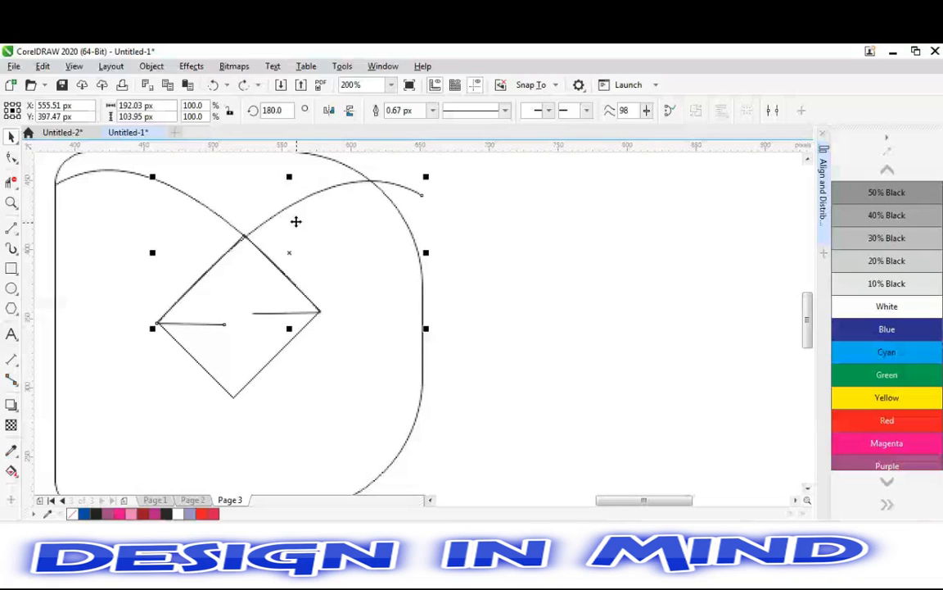
Place a copy of the mirrored curve to the right of the diamond and flip the copy horizontally
left_click_drag(295, 221, 480, 251)
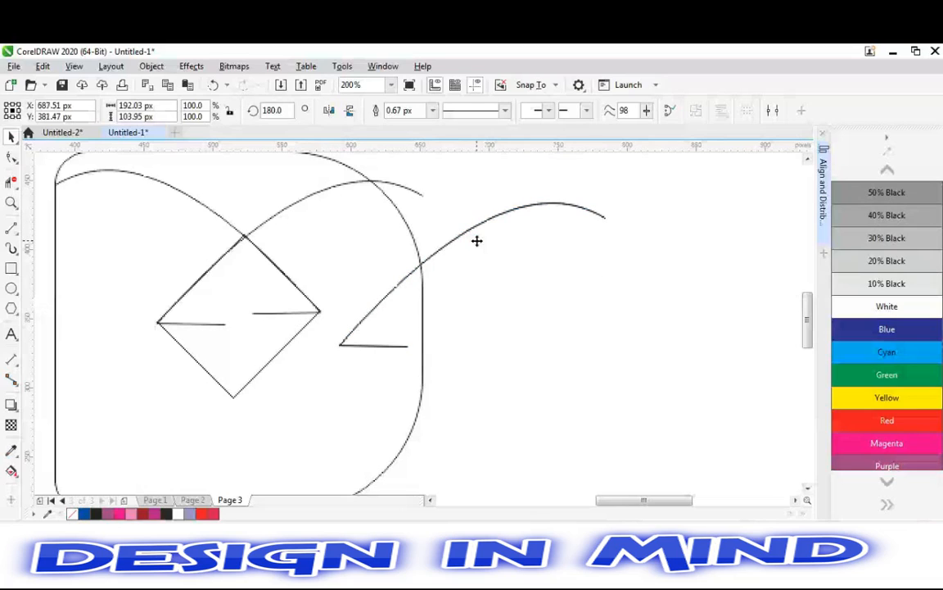
key("Delete")
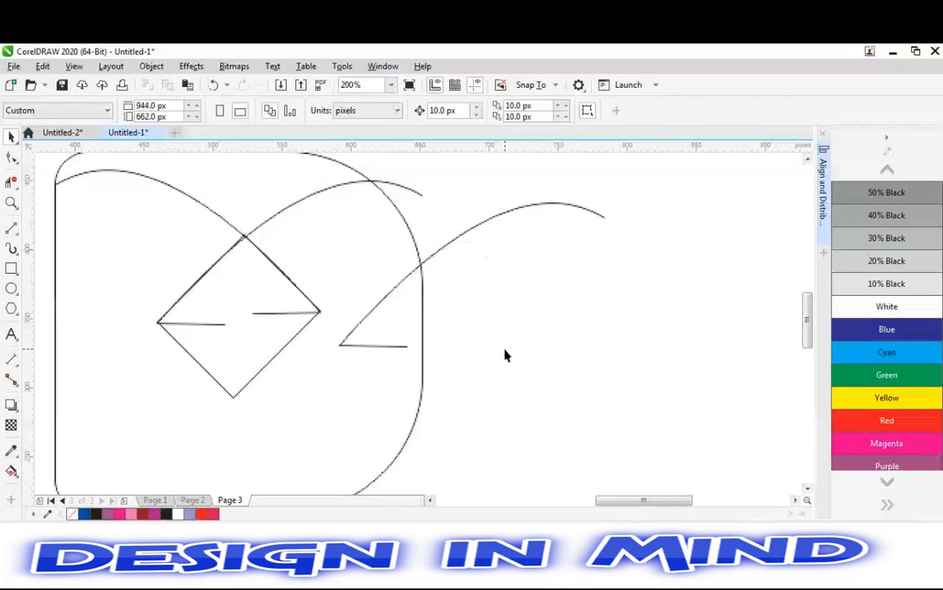
key("z")
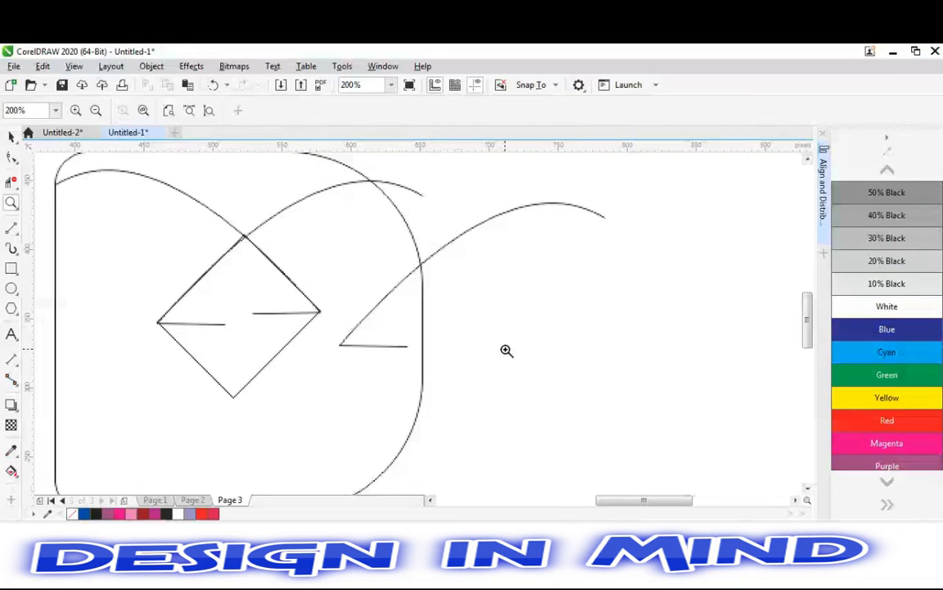
right_click(506, 351)
key("space")
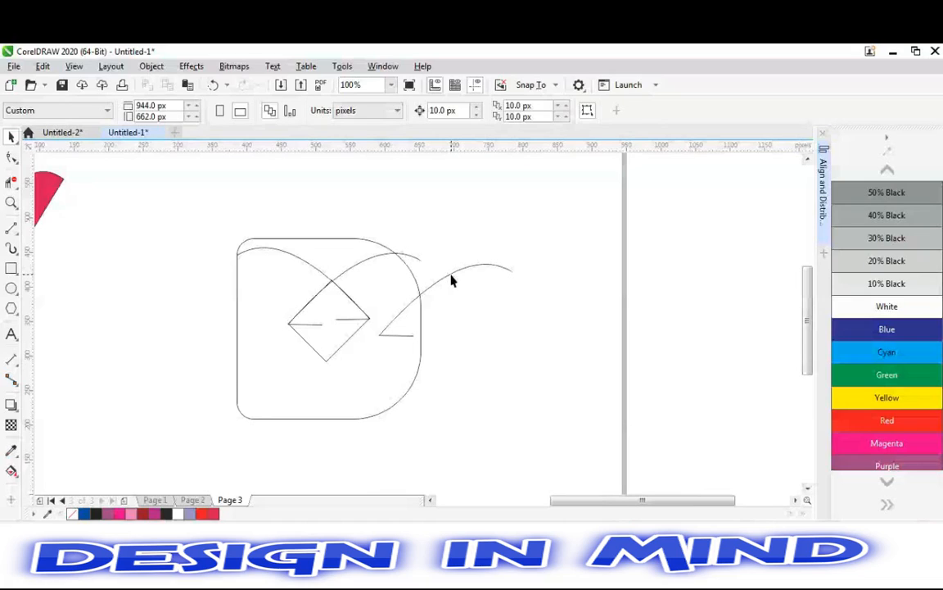
left_click(451, 275)
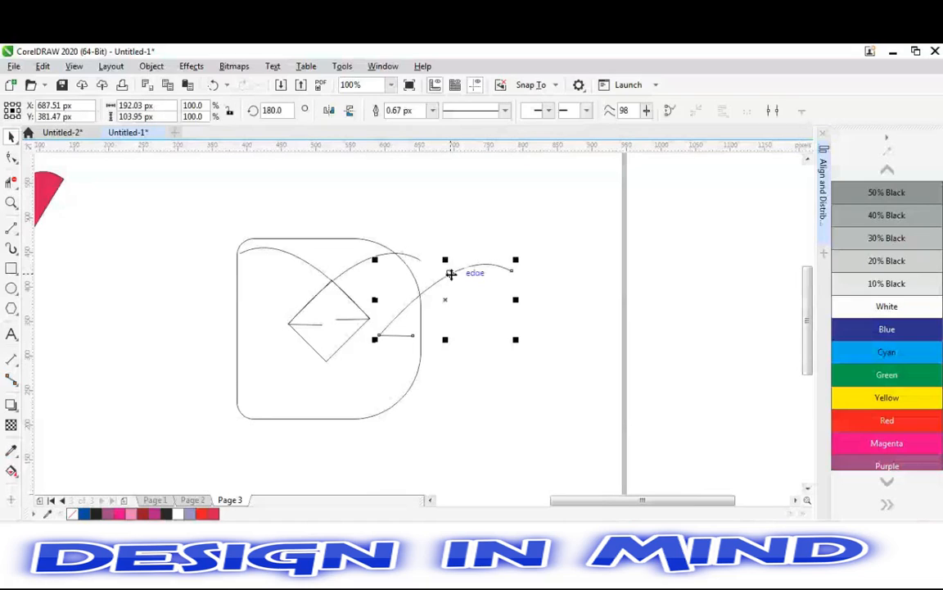
left_click(329, 110)
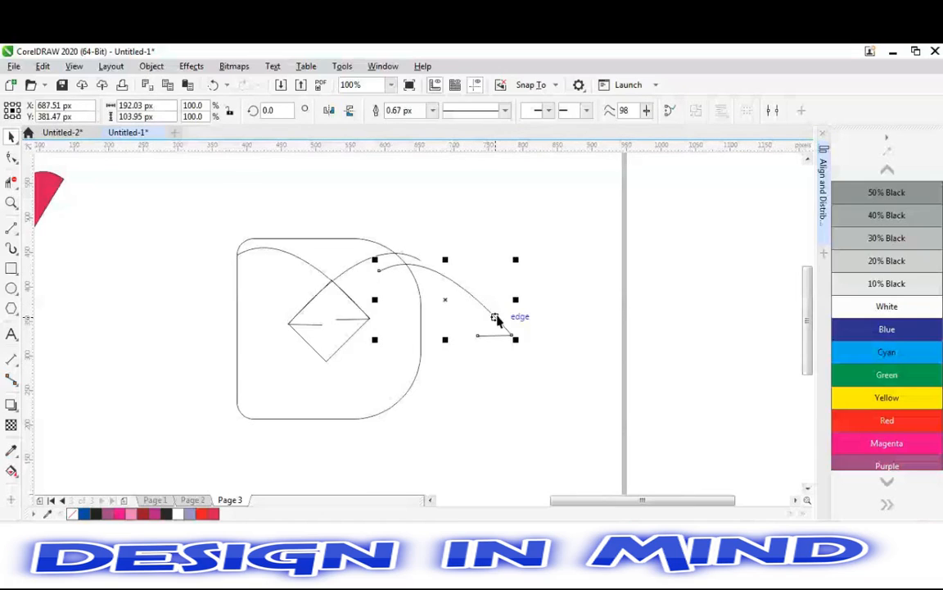
Rotate the flipped copy clockwise around its sharp corner and place it along the diamond's lower-right edge
left_click(456, 310)
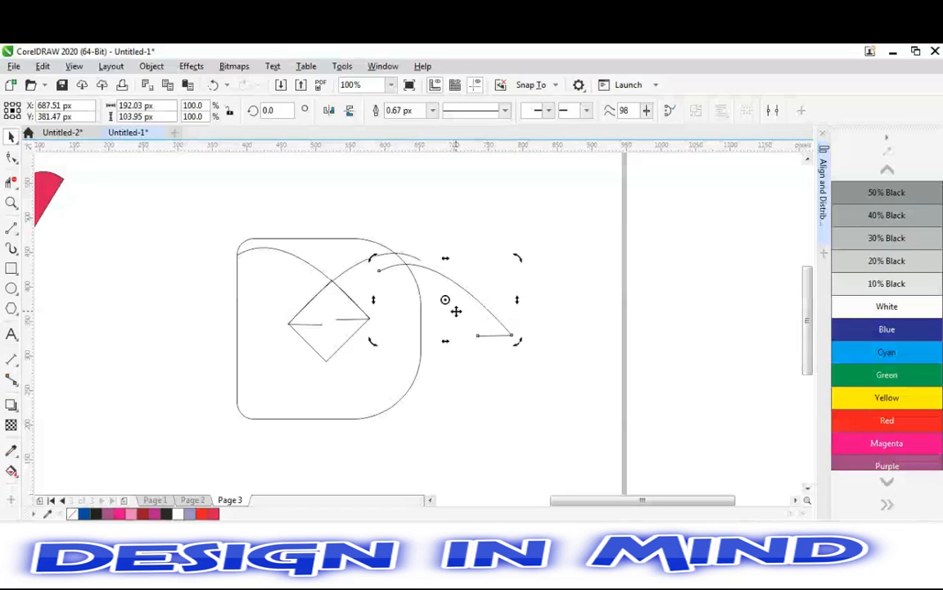
left_click_drag(445, 299, 494, 335)
left_click_drag(520, 255, 575, 328)
left_click_drag(489, 321, 323, 327)
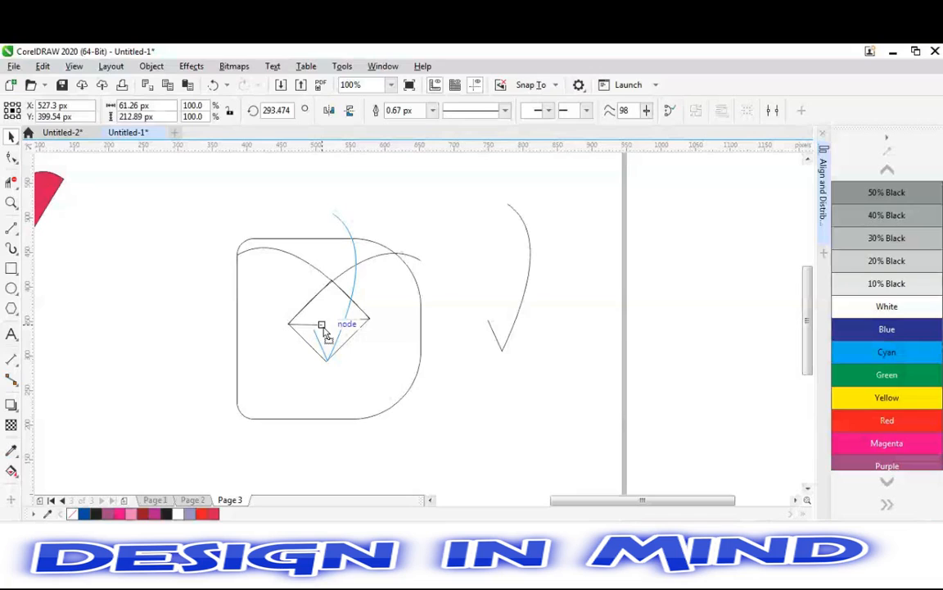
left_click_drag(323, 328, 324, 329)
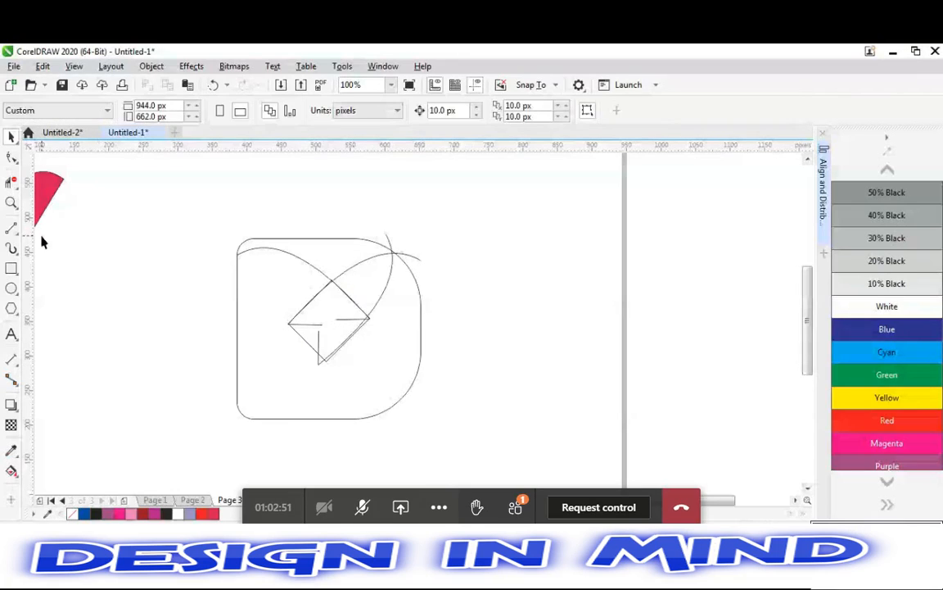
Draw a connected line, about 189 by 73 px, from inside the diamond to its right corner and on to the D-shape's left edge
left_click(11, 228)
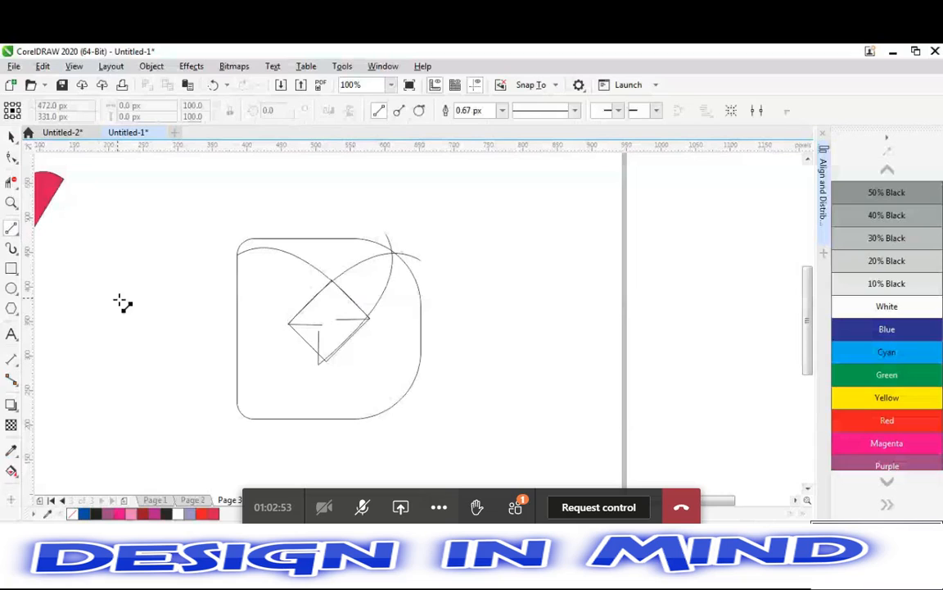
left_click_drag(323, 314, 234, 262)
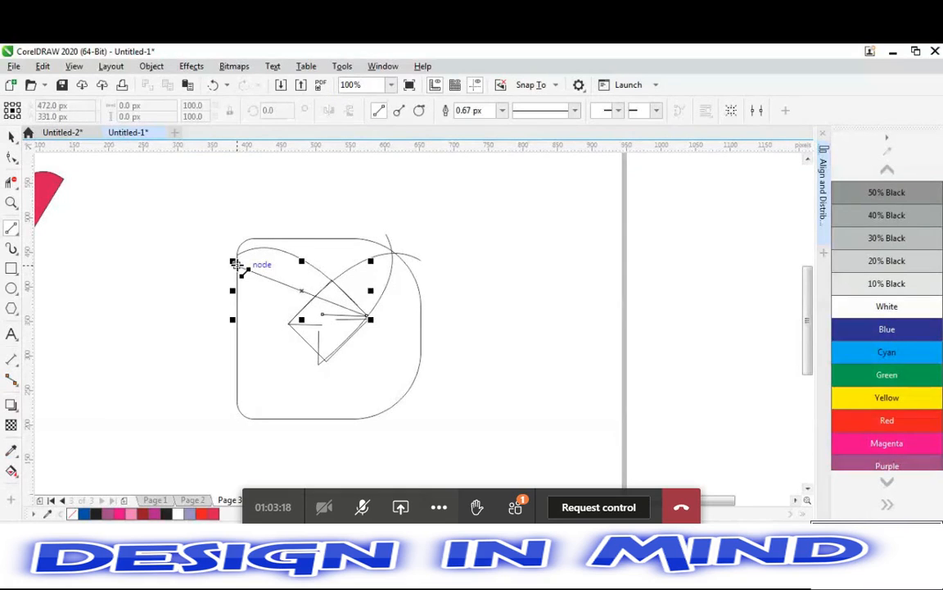
key("space")
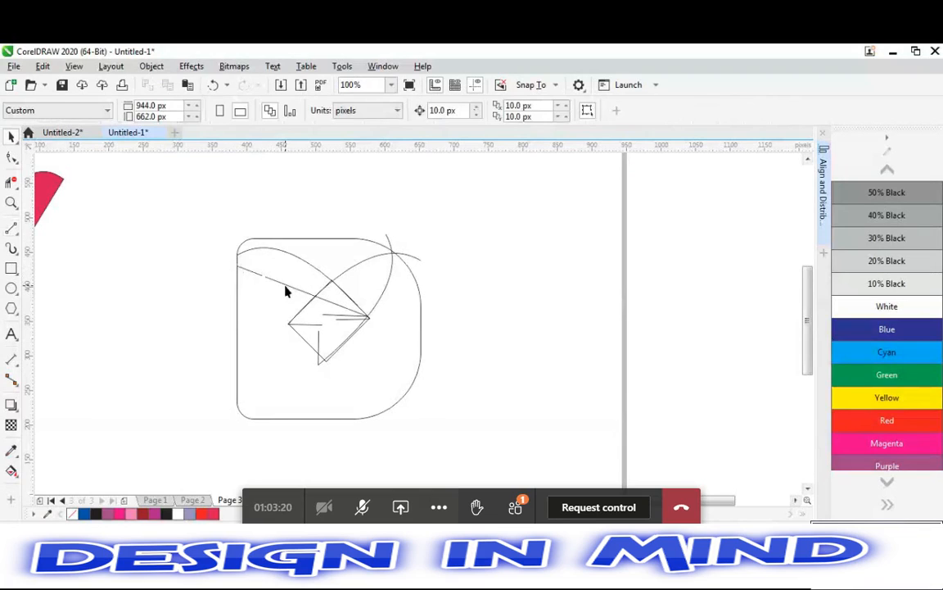
Convert the long segment of the new connected line to a curve and bend it slightly
left_click(285, 287)
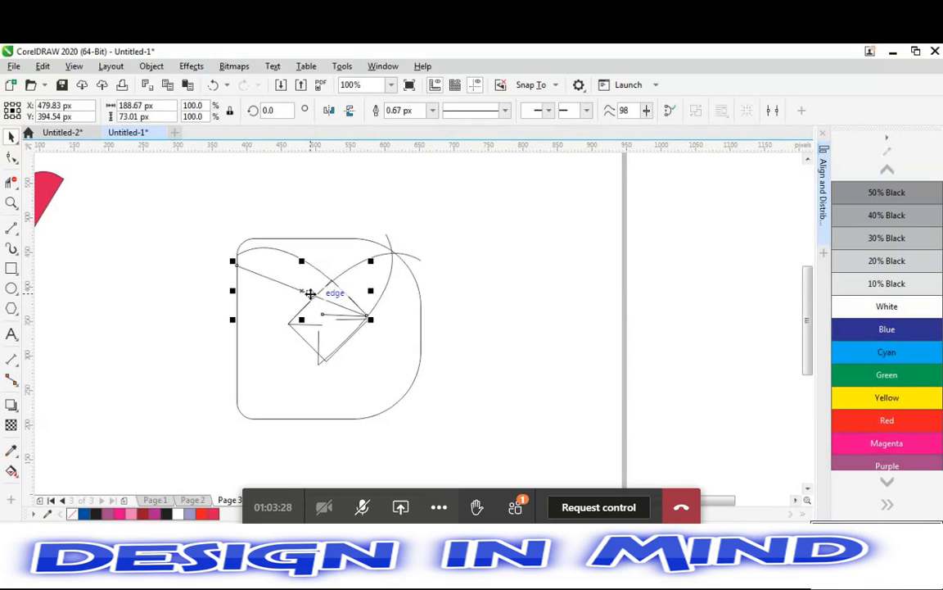
left_click(11, 158)
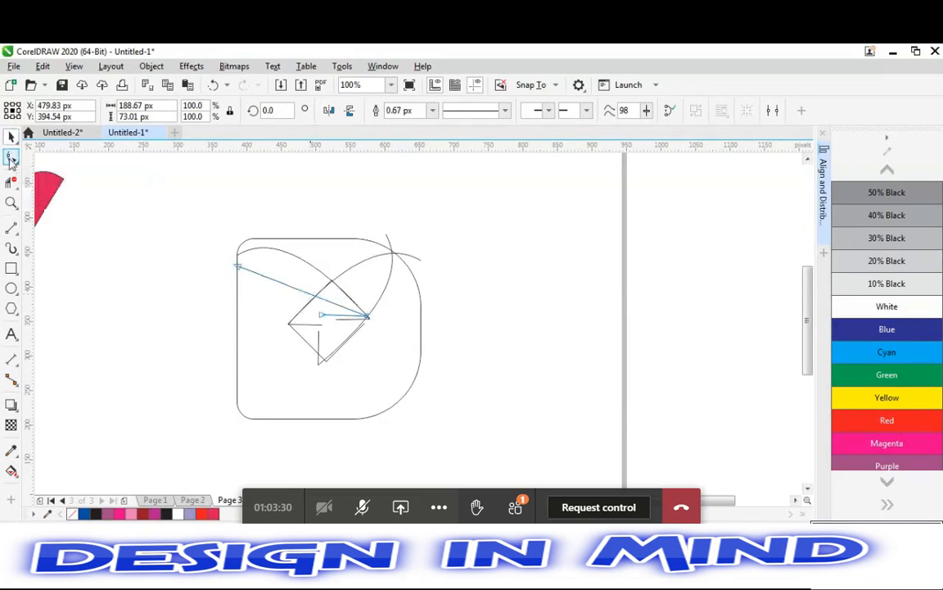
left_click(306, 295)
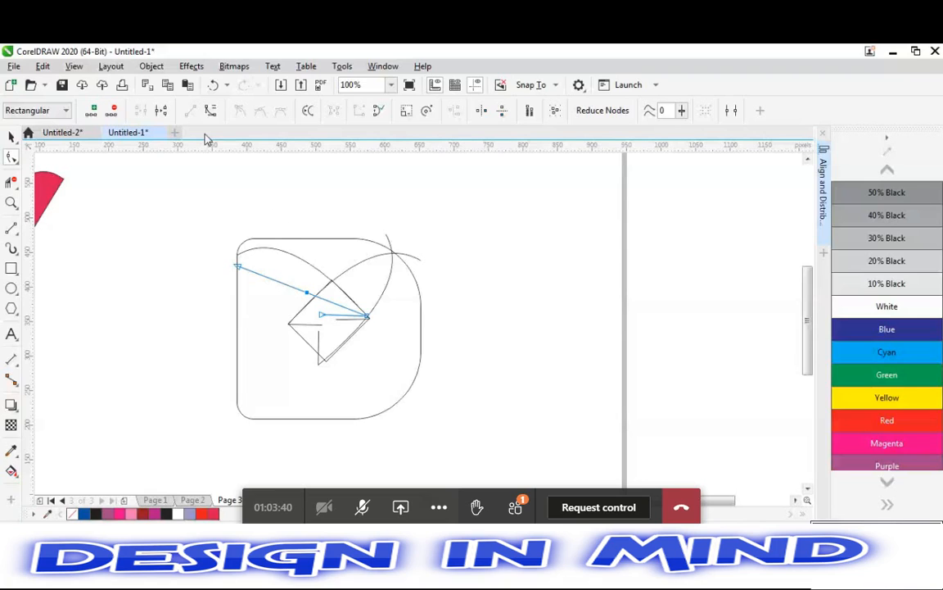
left_click(210, 110)
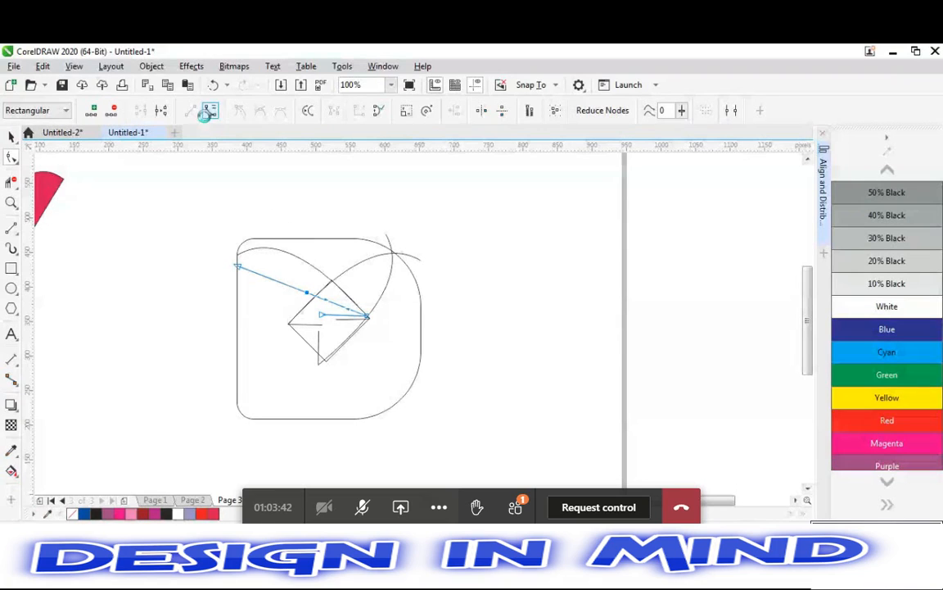
mouse_move(293, 289)
left_mouse_down()
mouse_move(296, 269)
mouse_move(286, 264)
mouse_move(300, 283)
left_mouse_up()
key("m")
left_click(299, 283)
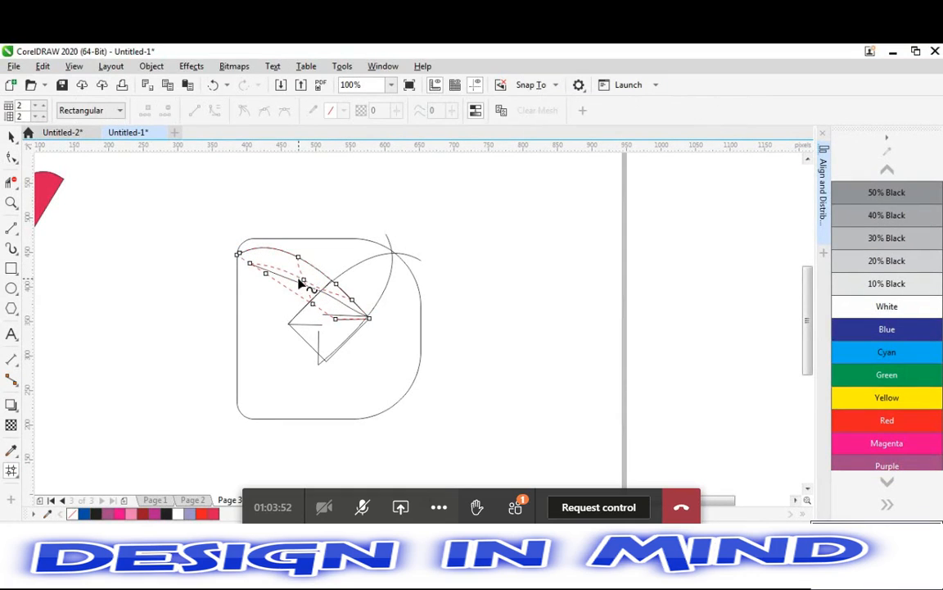
key("space")
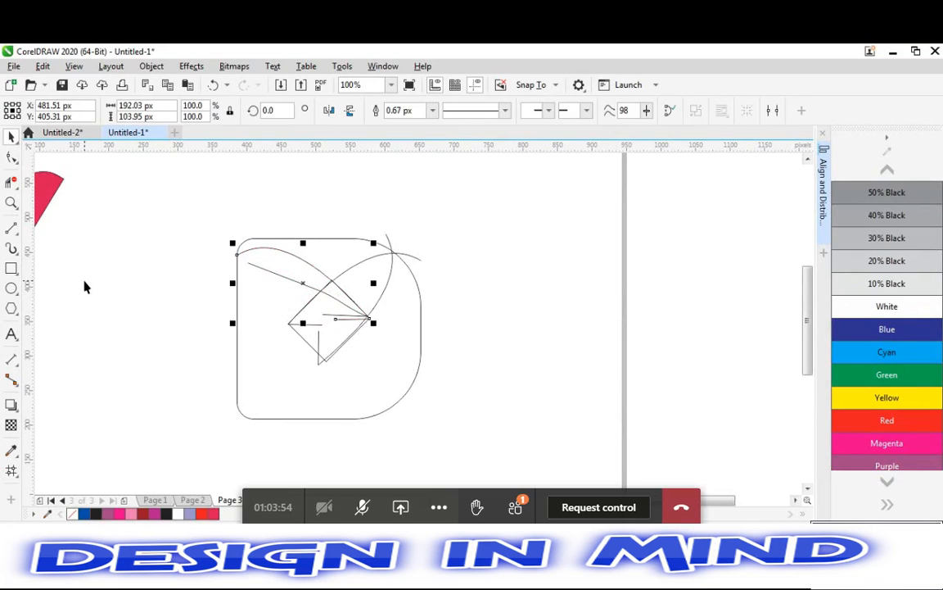
Delete the leftover straight connected line that runs from the diamond's right corner toward the D-shape's upper-left corner
left_click(201, 278)
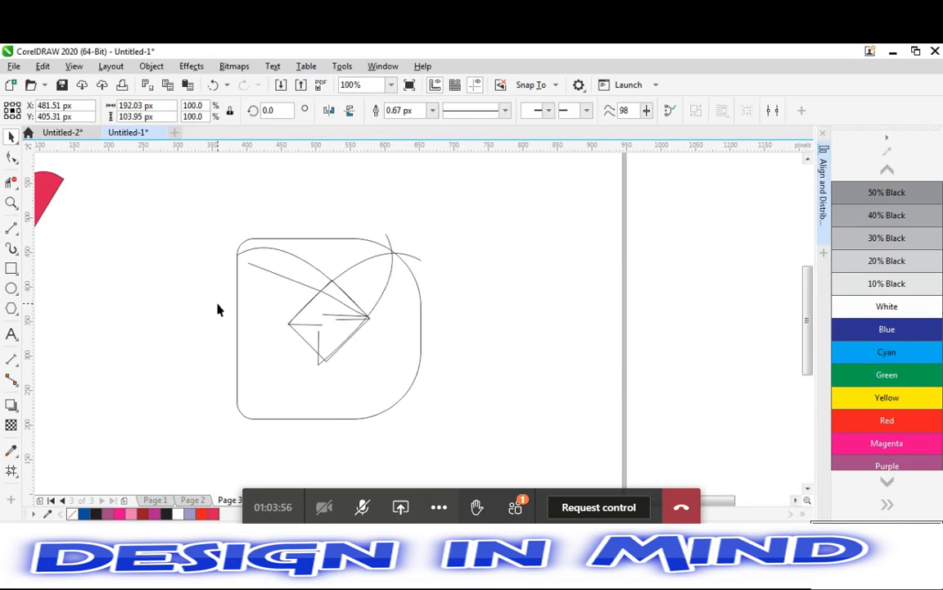
left_click(301, 289)
key("Escape")
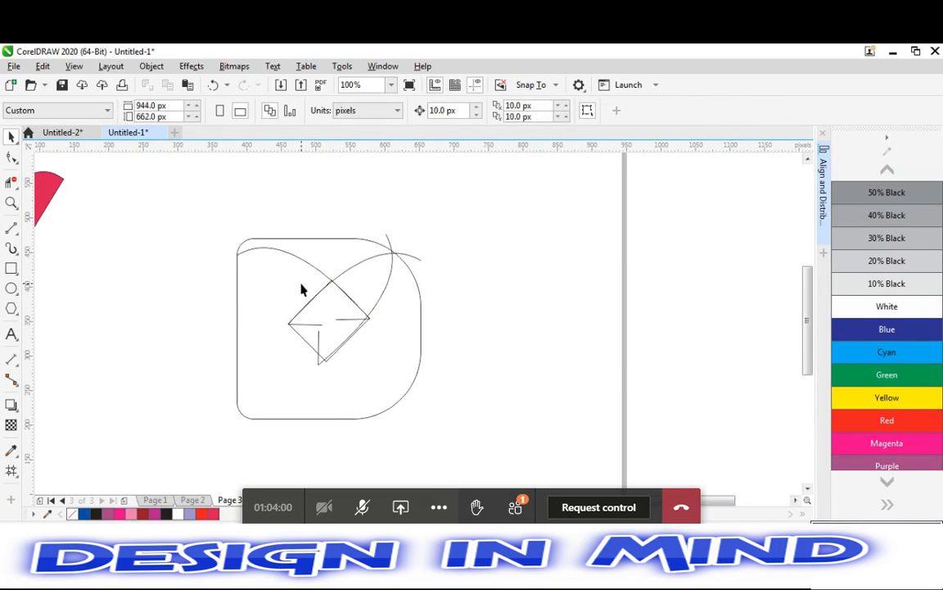
Move the lower-right curve so its sharp corner sits on the diamond's bottom corner, and rotate it slightly to follow the diamond's edge
left_click(381, 300)
left_click_drag(381, 300, 390, 296)
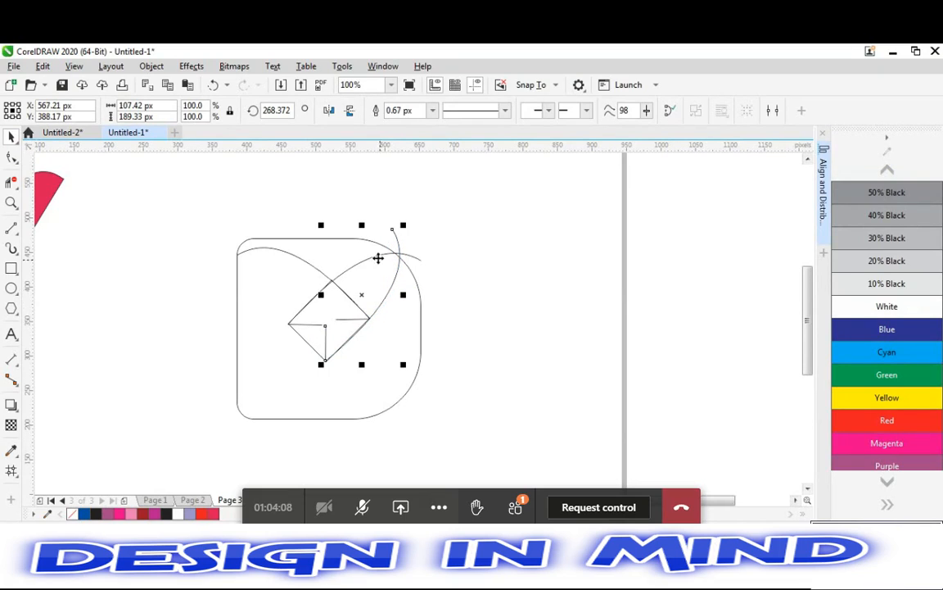
left_click(374, 278)
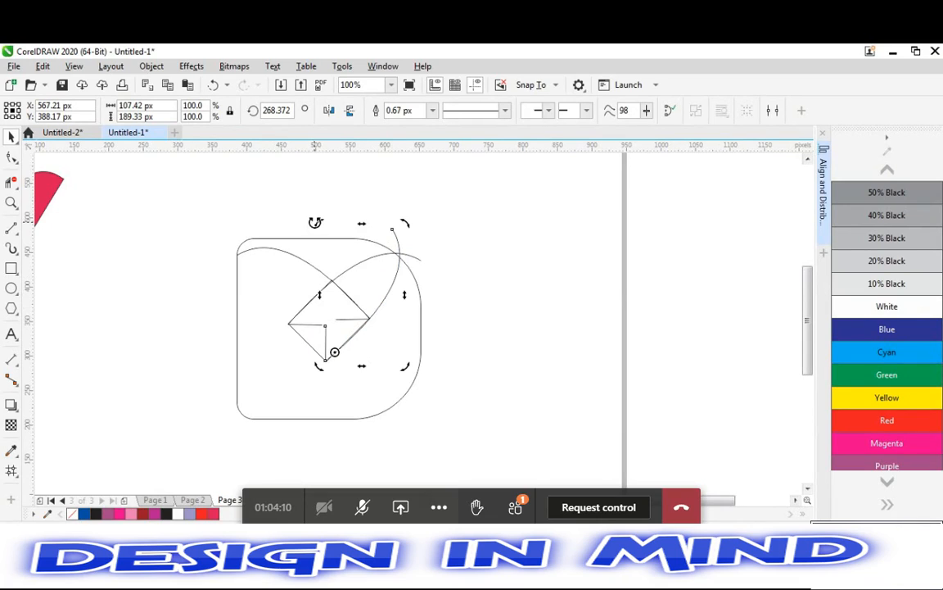
left_click_drag(318, 222, 317, 222)
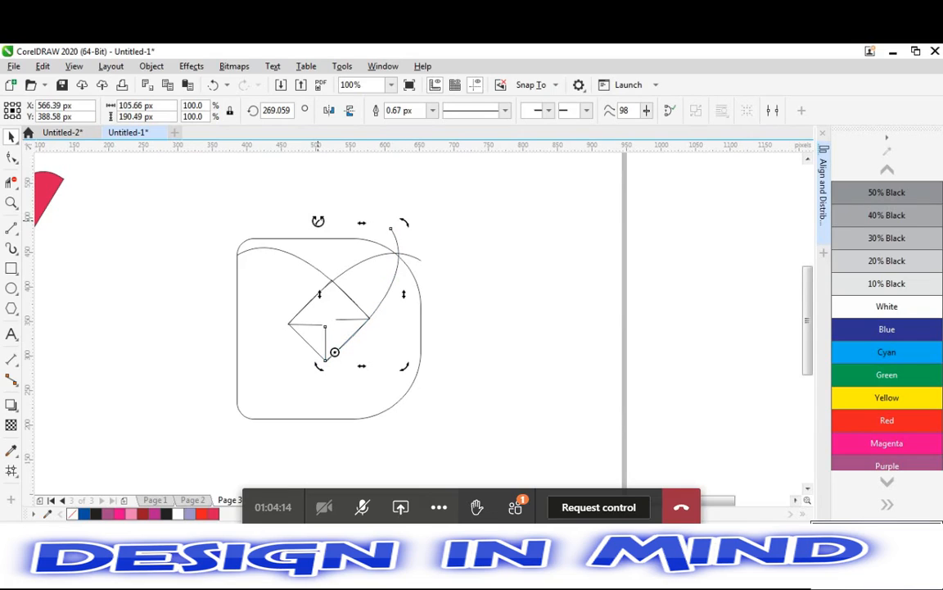
left_click(511, 346)
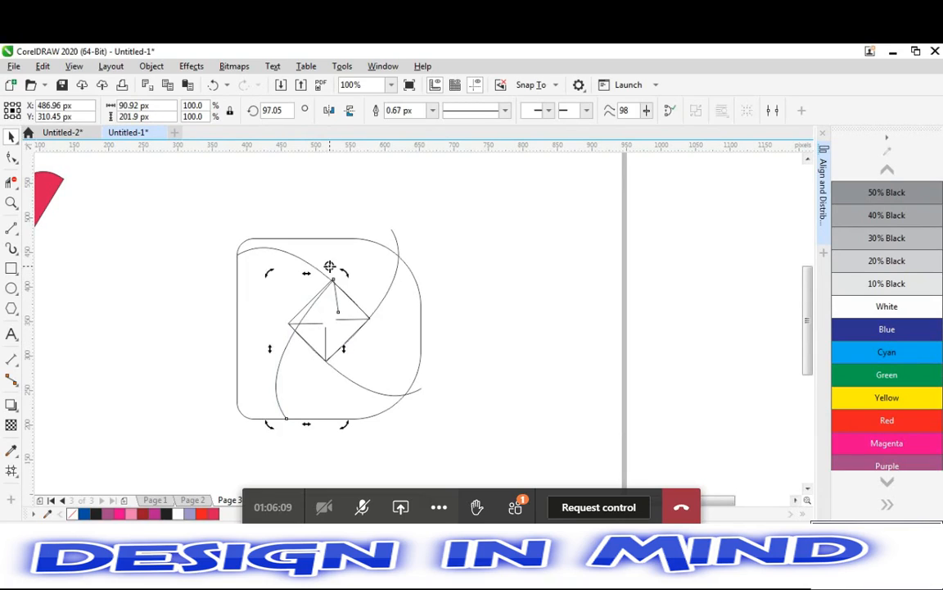
Rotate the lower-left curve clockwise around the diamond's top corner so it runs along the diamond's upper-left edge
left_click_drag(331, 268, 333, 283)
mouse_move(345, 425)
left_mouse_down()
mouse_move(326, 424)
mouse_move(339, 416)
left_mouse_up()
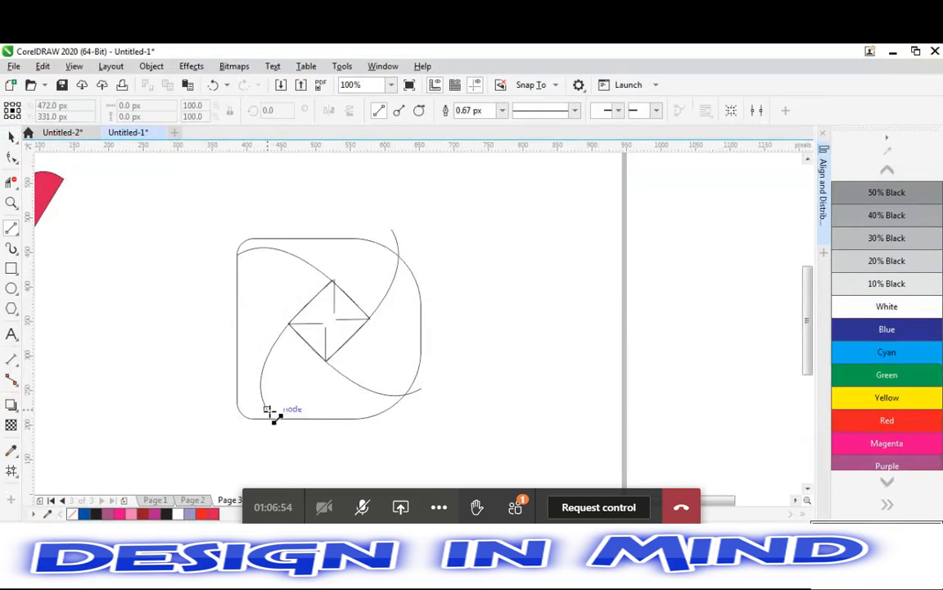
Extend the lower-left curve past the D-shape's bottom edge with a line about 27 by 46 px and shift the extended curve slightly onto the diamond's top corner
left_click_drag(270, 412, 289, 443)
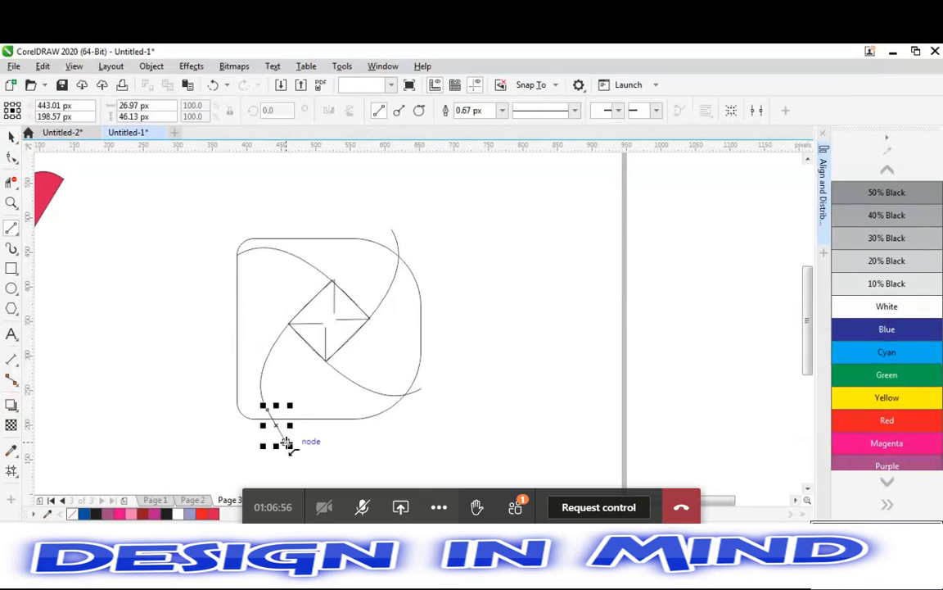
key("space")
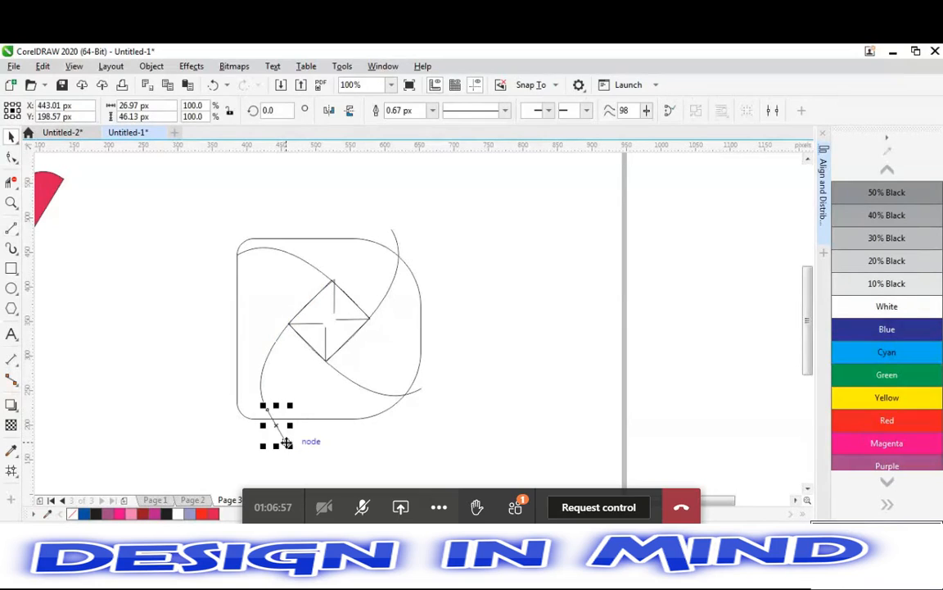
left_click(261, 382, "shift")
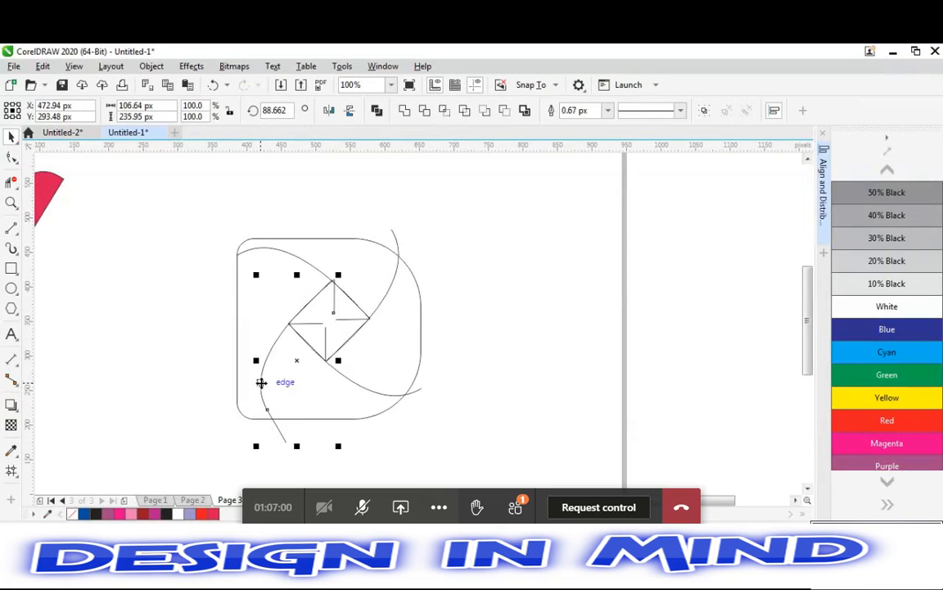
left_click(165, 321)
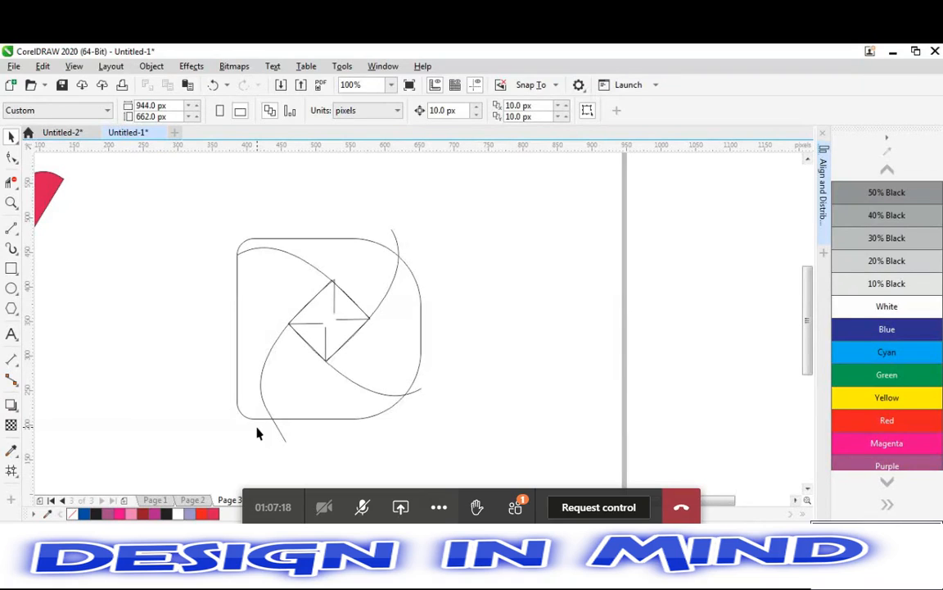
left_click(334, 288)
left_click_drag(334, 289, 332, 295)
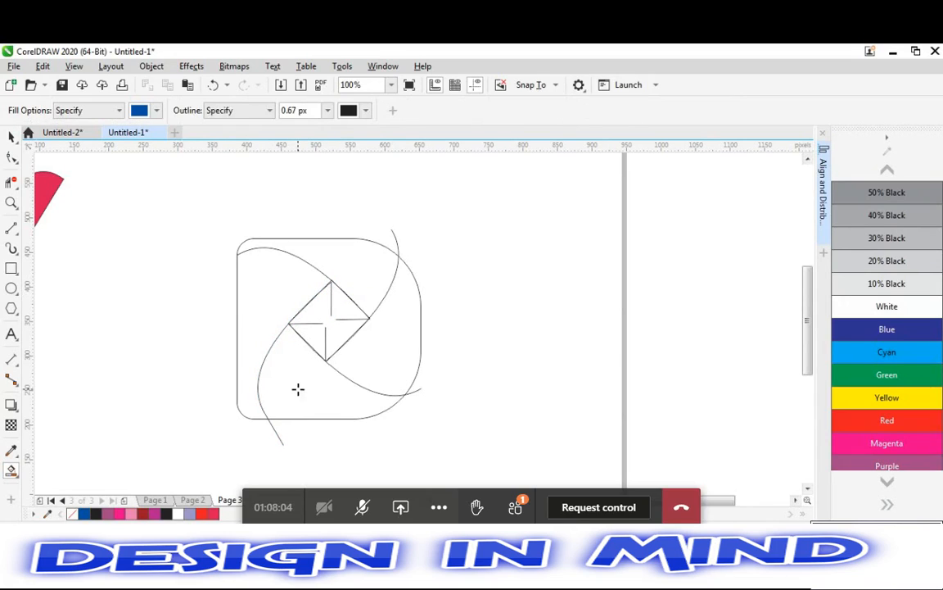
Smart-fill the four regions around the diamond with blue and a 0.67 px outline, and recolor the right-hand region Cyan
left_click(298, 389)
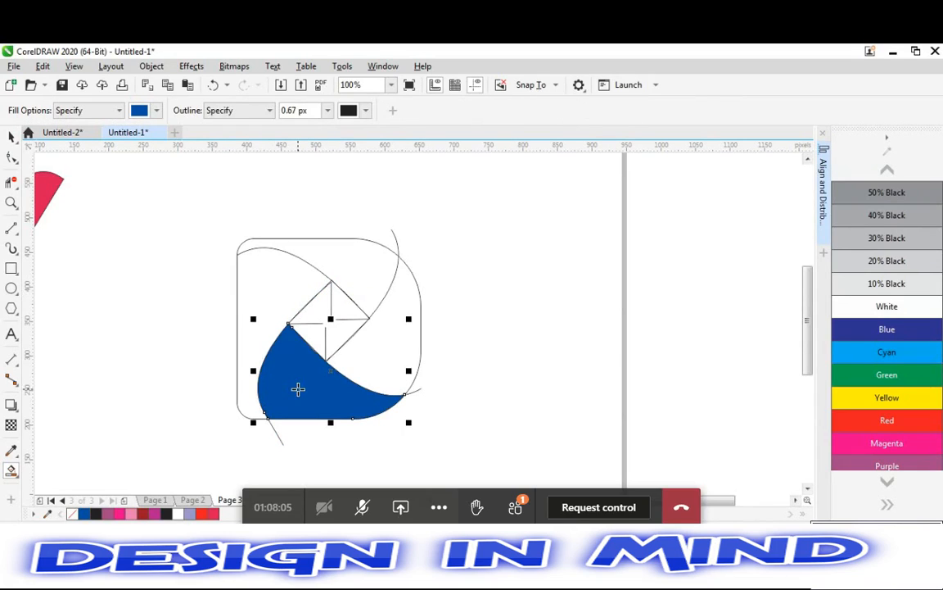
left_click(263, 290)
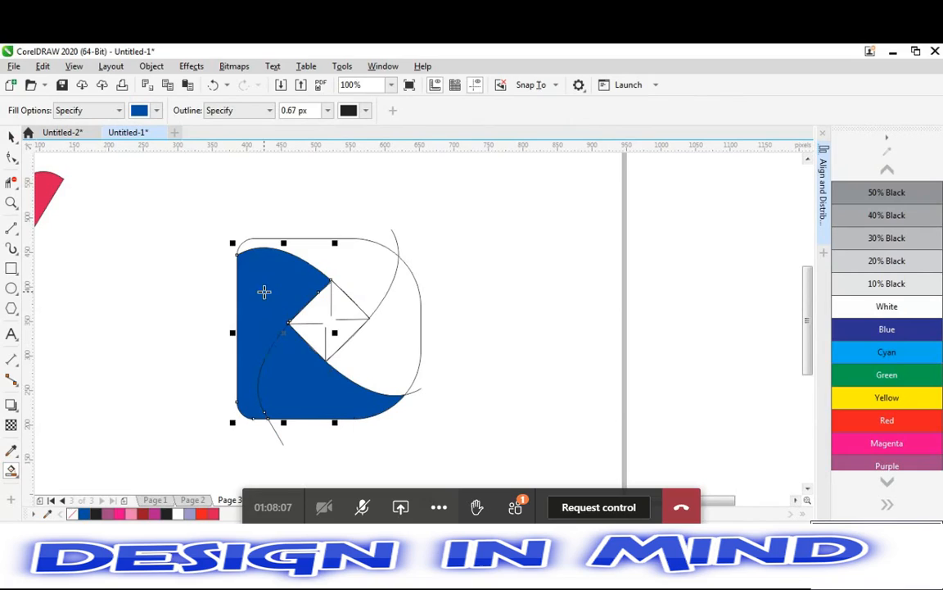
left_click(350, 248)
left_click(399, 343)
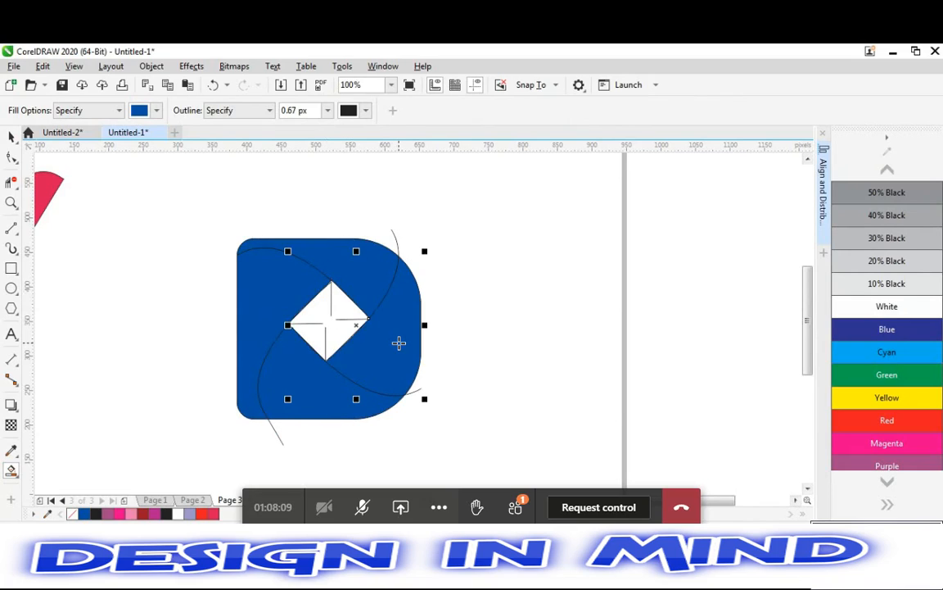
left_click(852, 356)
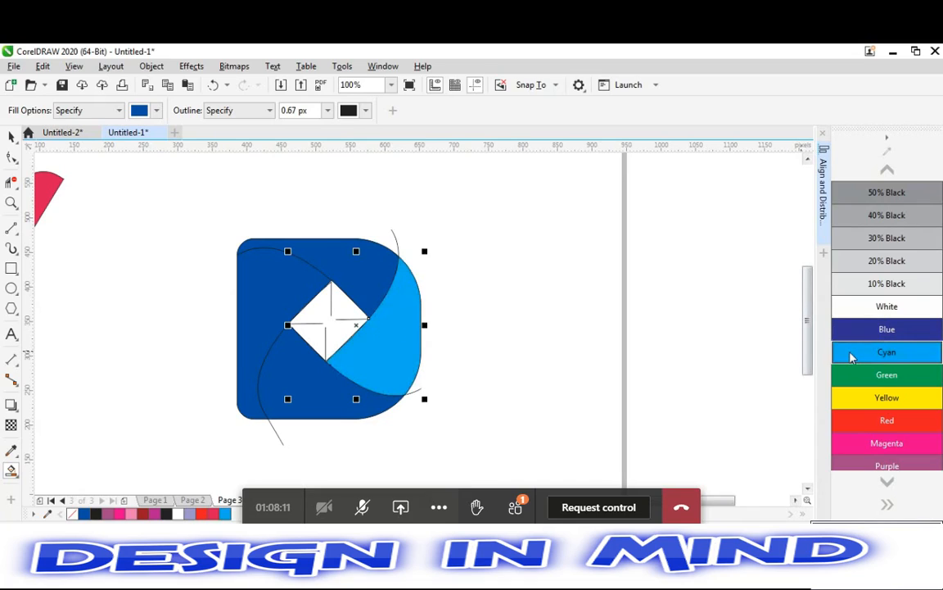
Try a darker cyan shade on the bottom region and settle on Grass Green as its fill
left_click(295, 395)
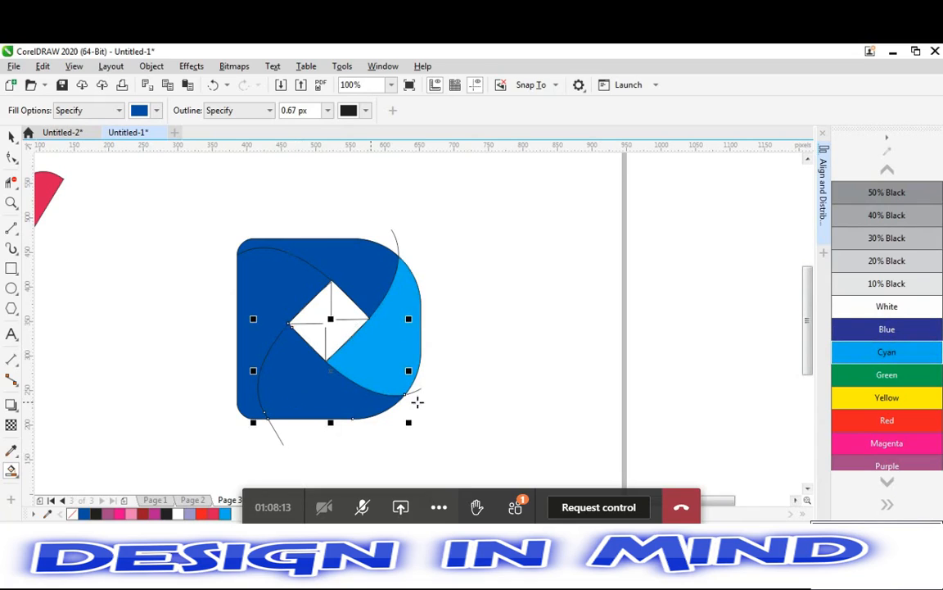
left_click(869, 355)
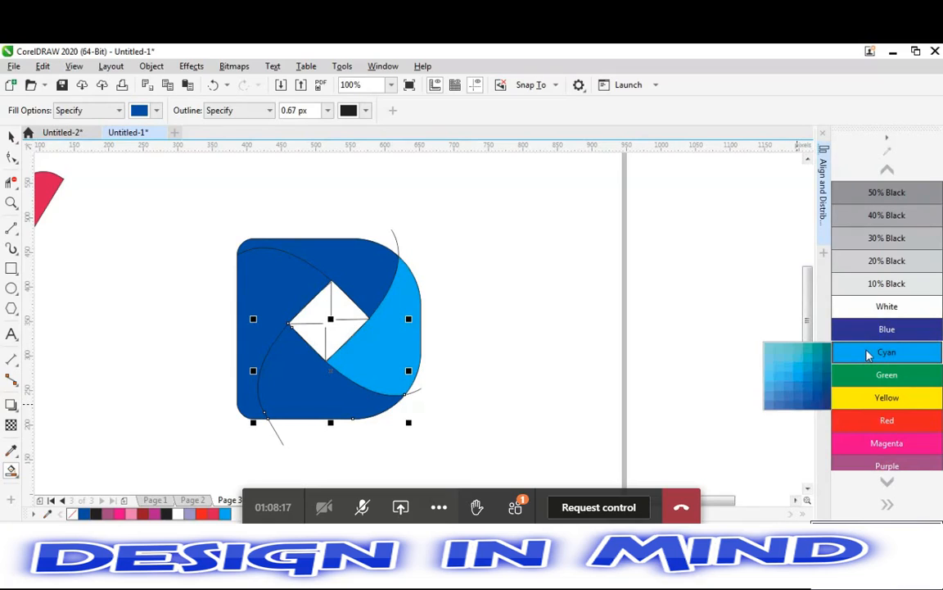
left_click(816, 388)
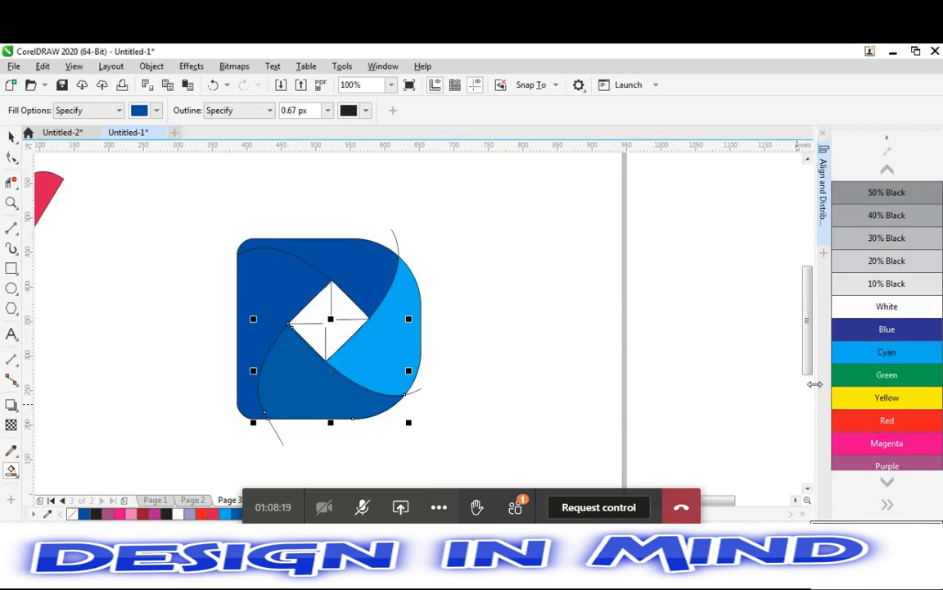
left_click(889, 486)
left_click(889, 485)
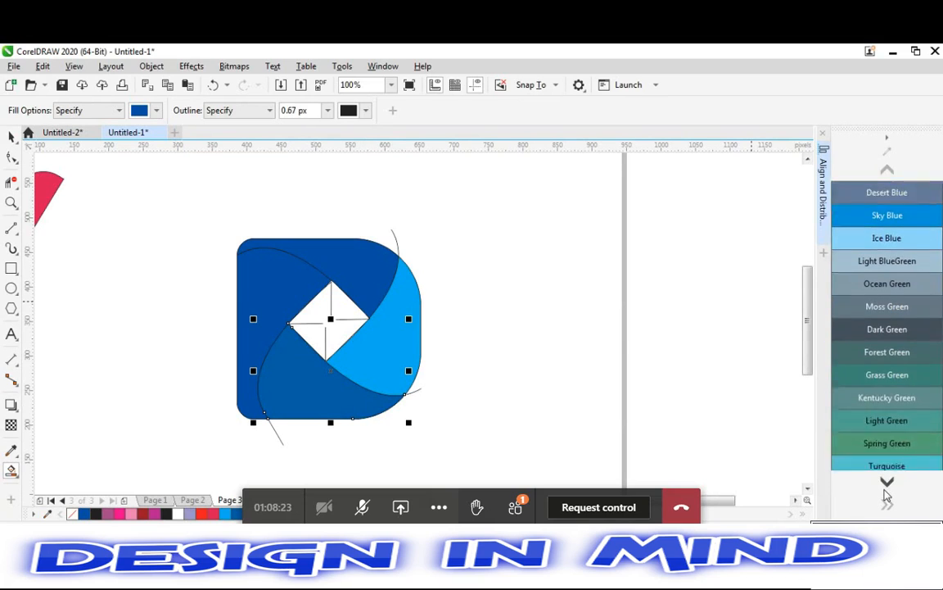
left_click(852, 283)
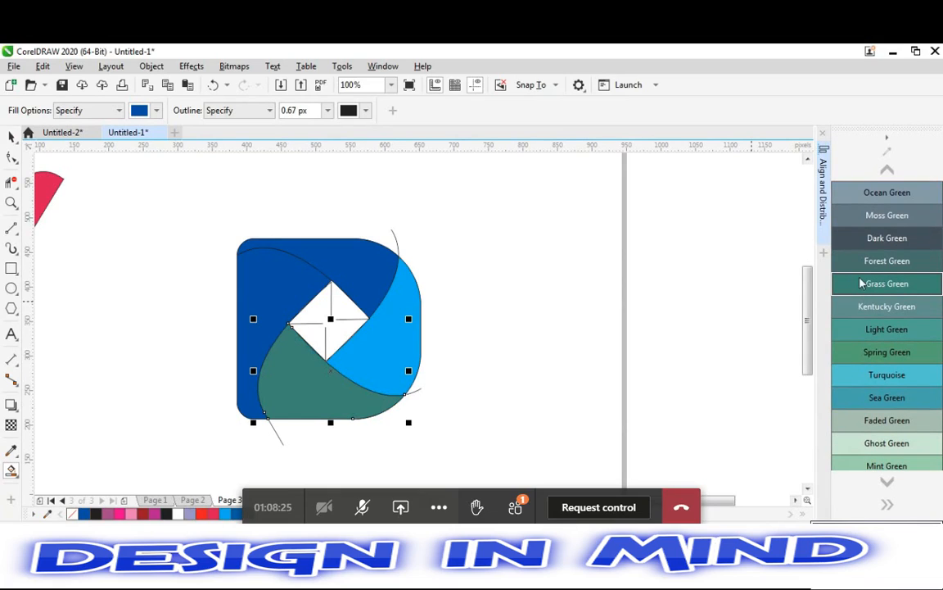
Recolor the left-hand region Turquoise and the top region Neon Red
left_click(299, 277)
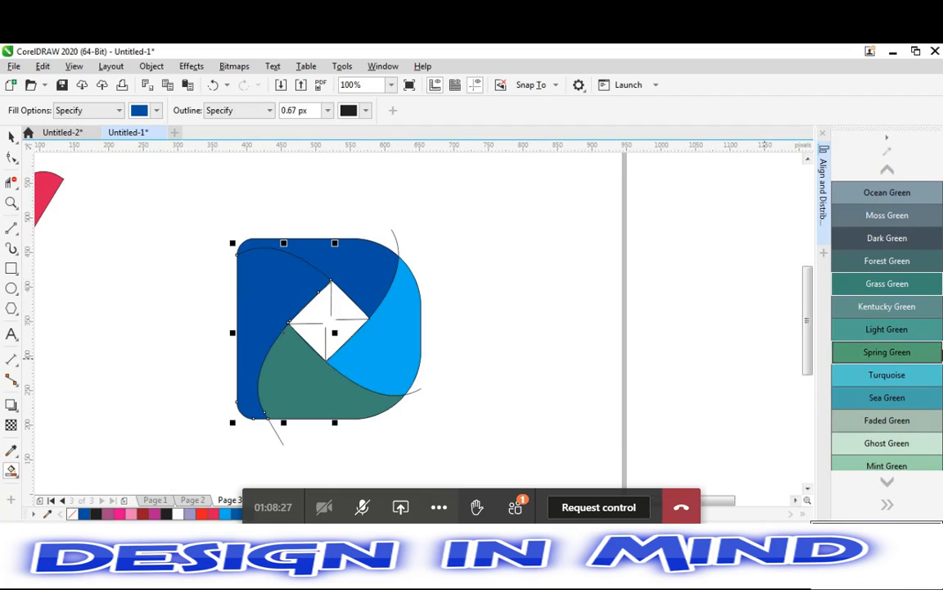
left_click(871, 374)
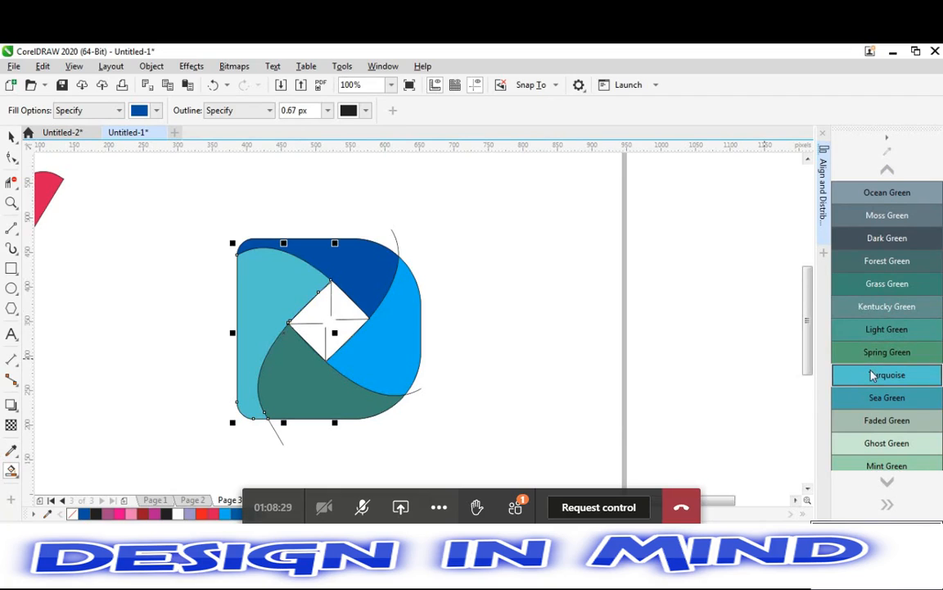
left_click(358, 276)
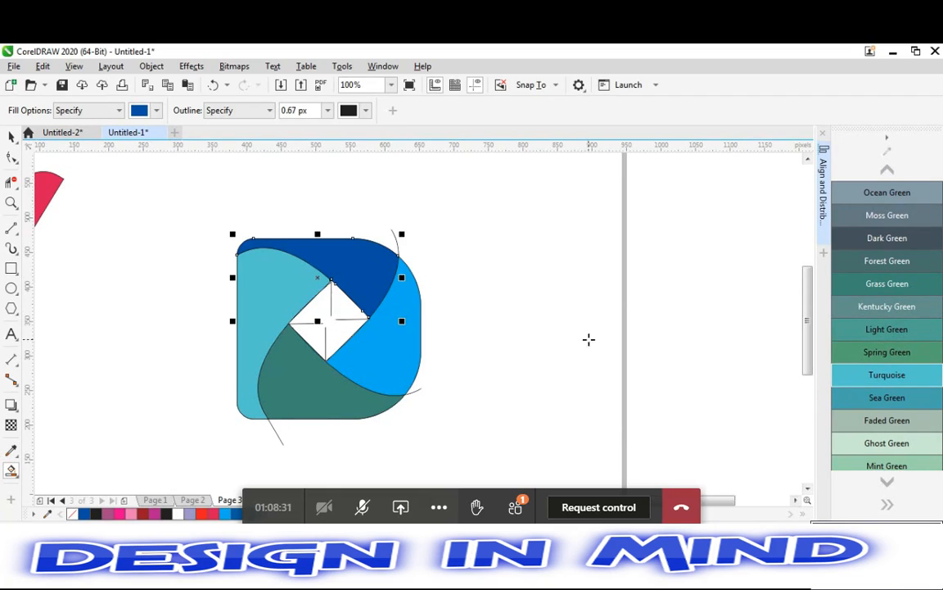
left_click(887, 482)
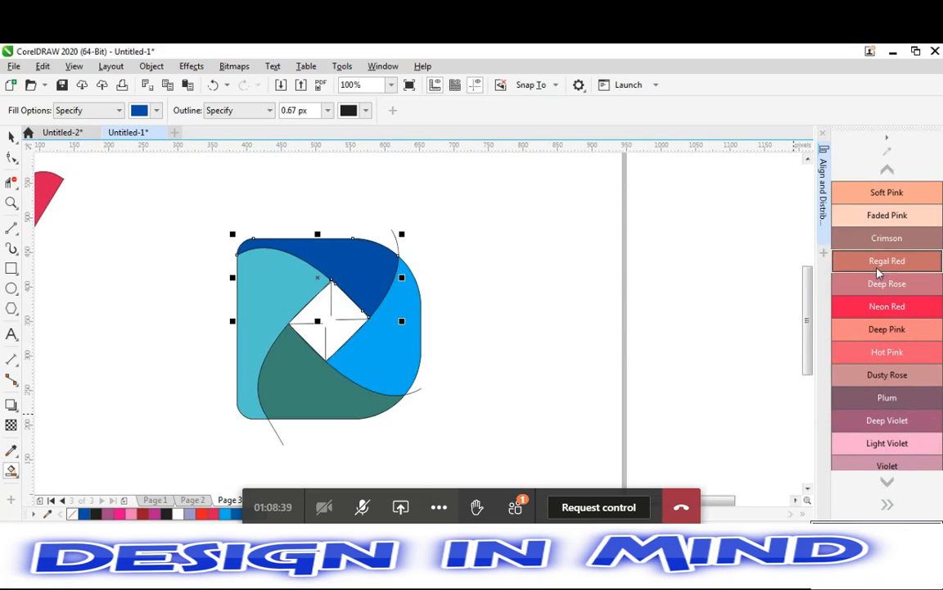
left_click(882, 307)
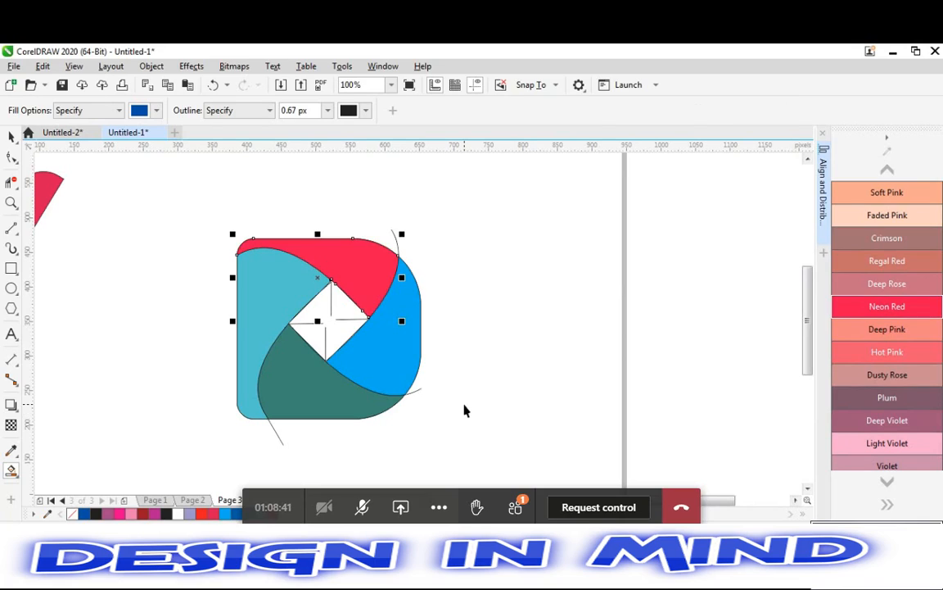
key("space")
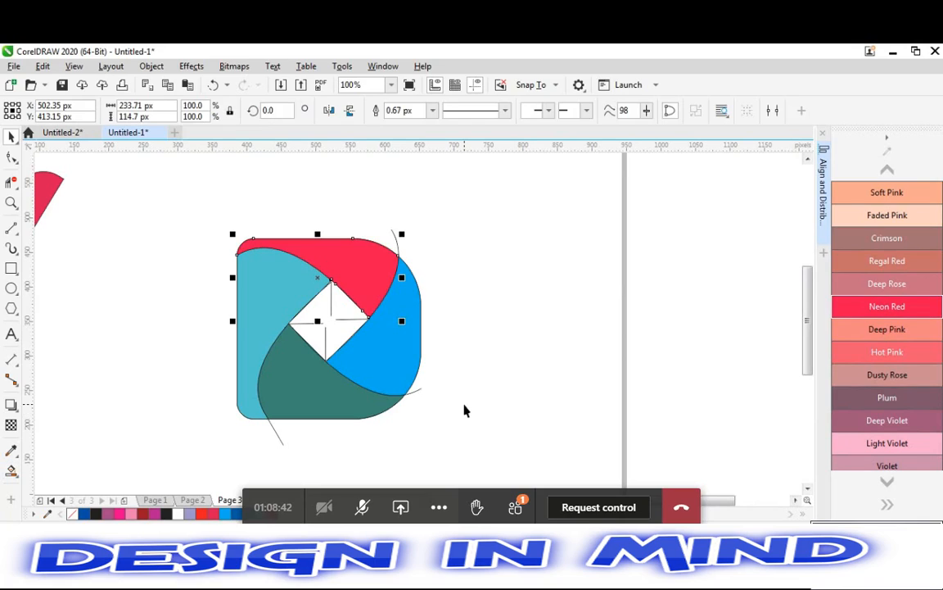
Remove the curve ends sticking out of the D-shape with Virtual Segment Delete and undo the accidental cut in the red region
left_click(12, 185)
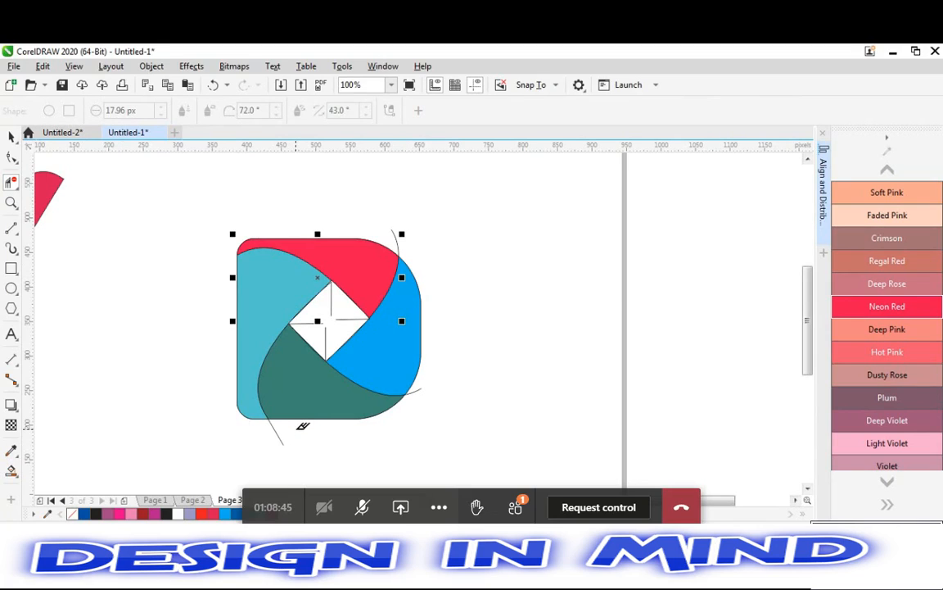
left_click(276, 432)
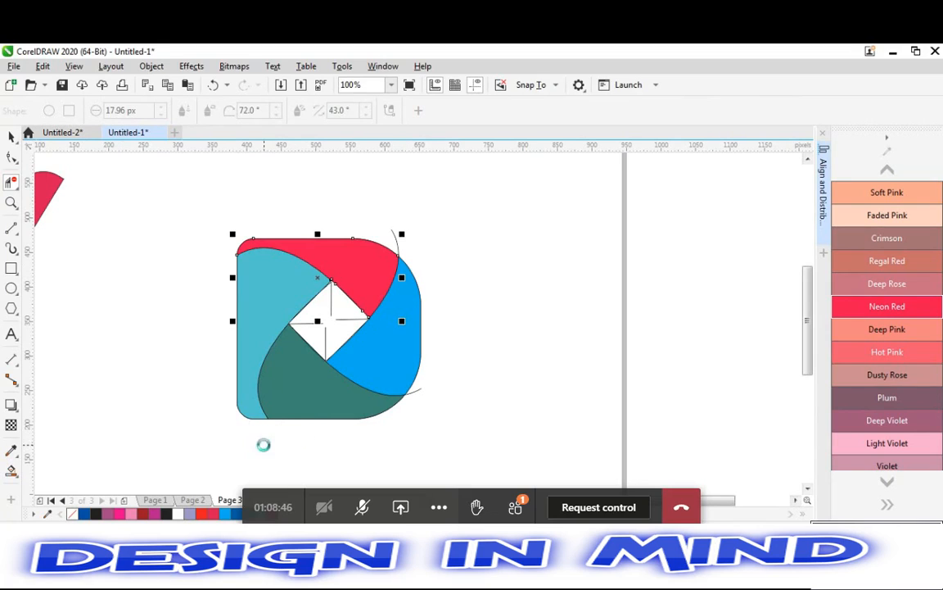
left_click(421, 390)
left_click(385, 234)
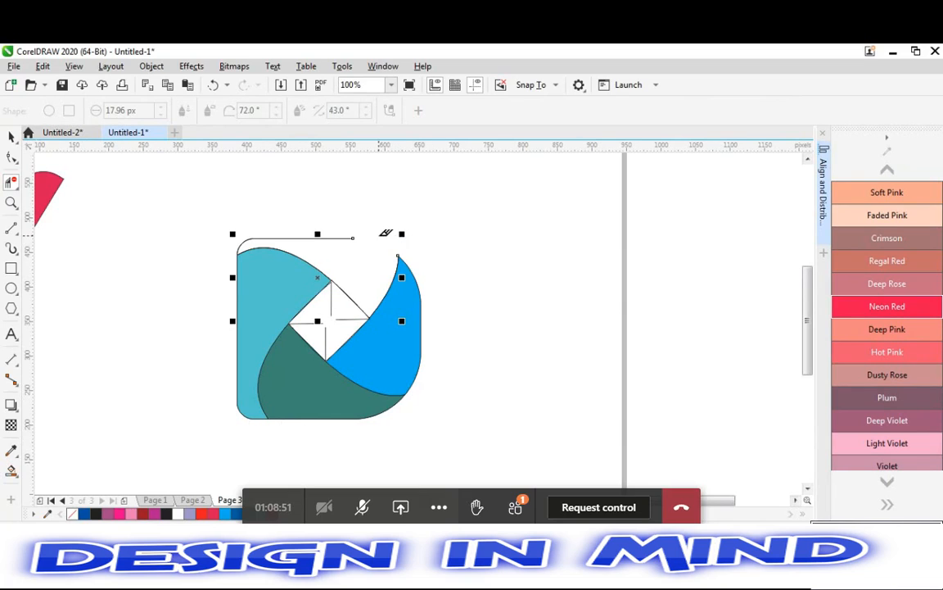
key("ctrl+z")
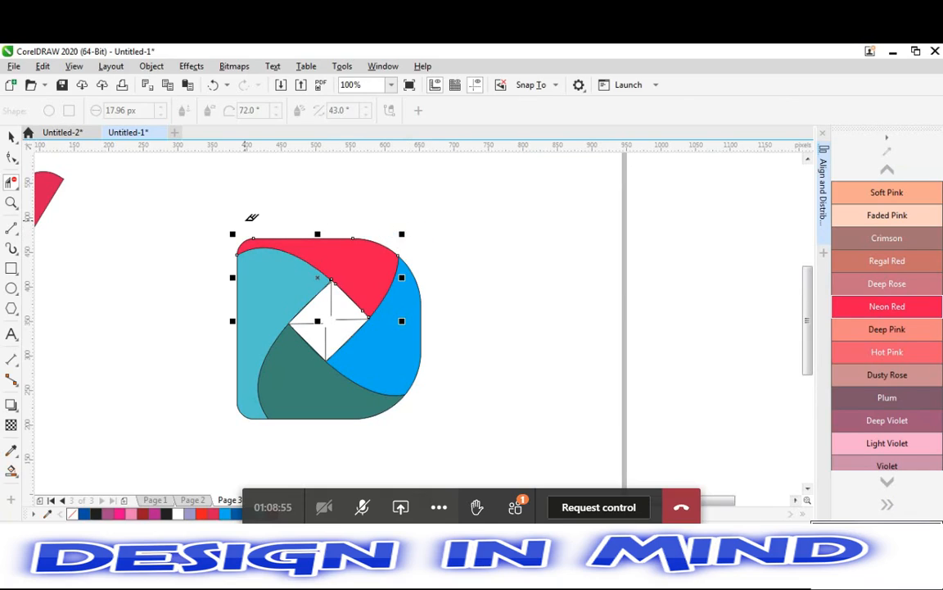
Group all objects on the page and try moving the group to the right, undoing the last move
key("space")
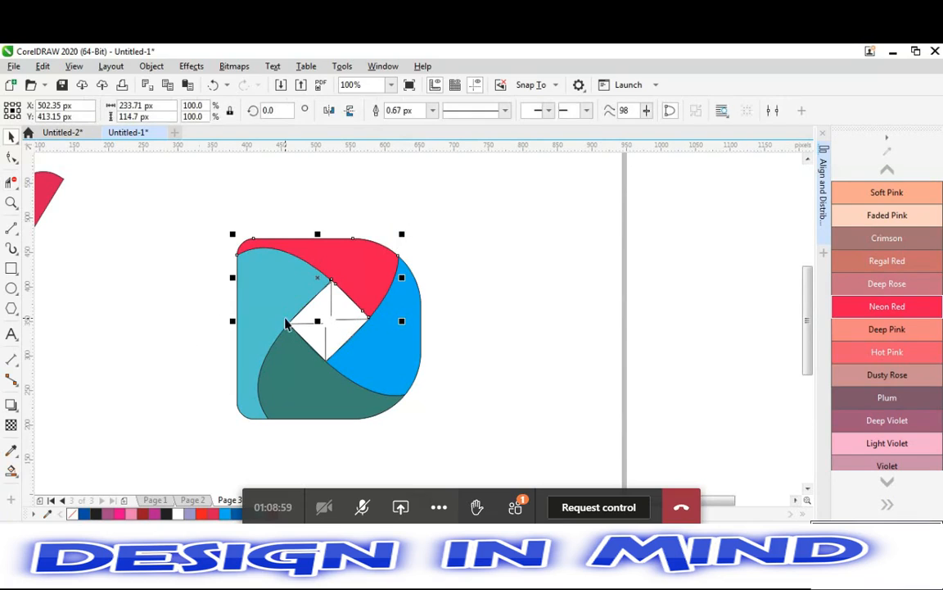
key("ctrl+a")
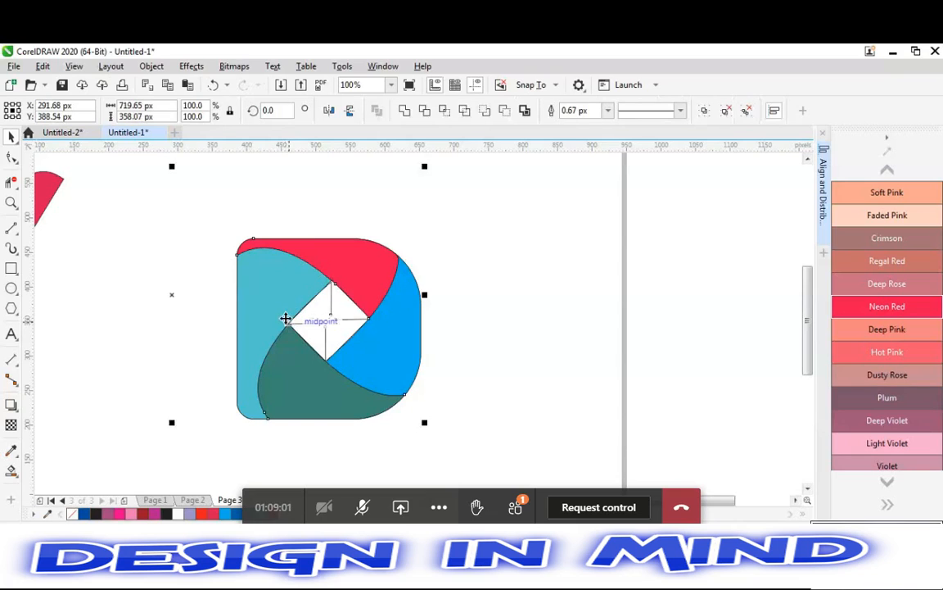
key("ctrl+g")
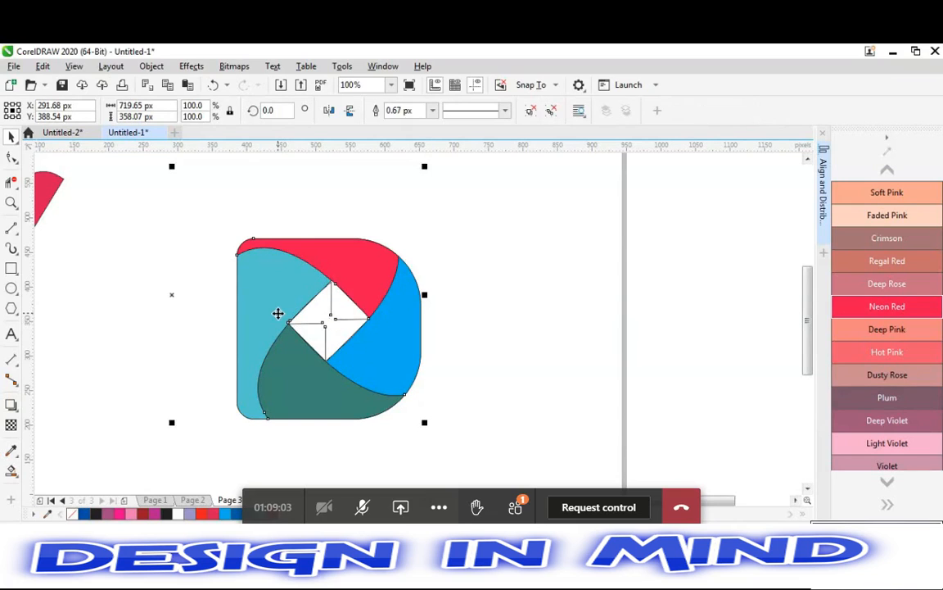
left_click_drag(278, 313, 393, 284)
key("ctrl+z")
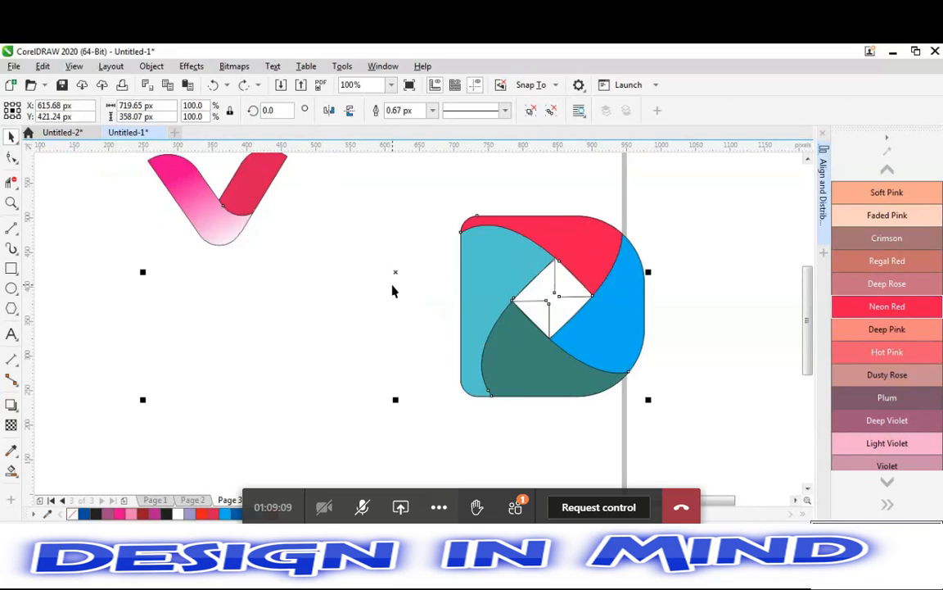
Move the D-shaped logo next to the V shape and place a duplicate of it on the empty area beside it
left_click(400, 405)
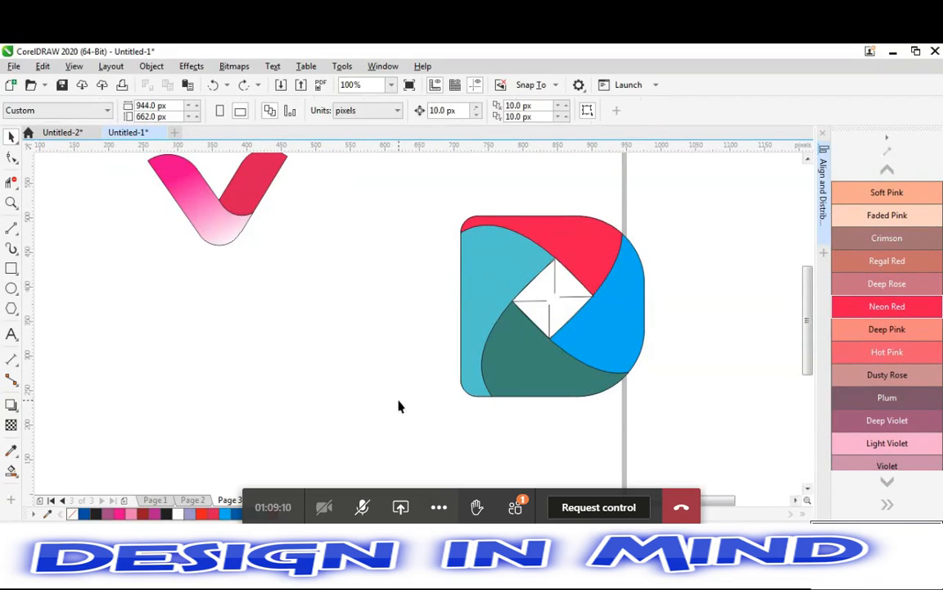
left_click(505, 331)
left_click_drag(505, 331, 385, 347)
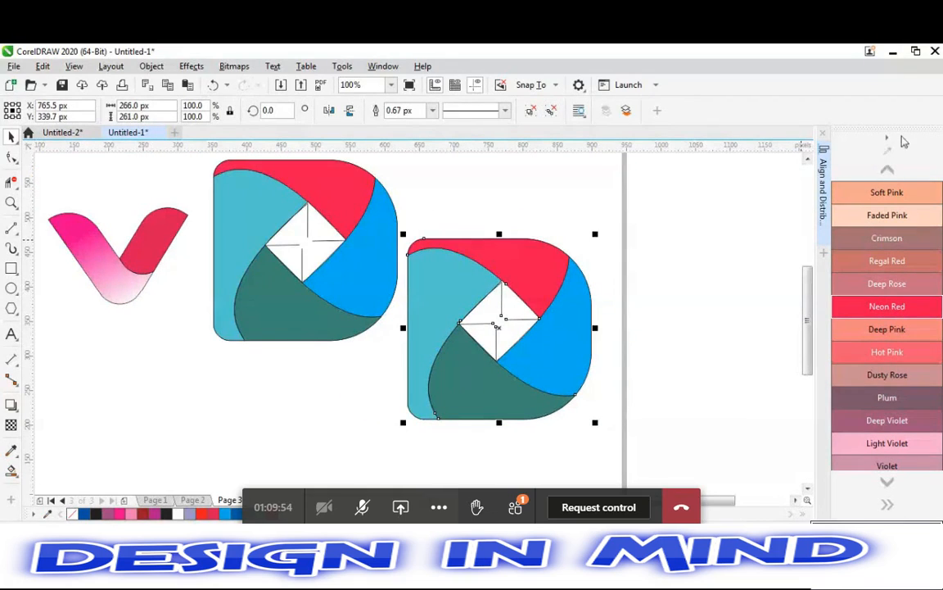
Remove the fill colours from the duplicate D-shaped logo and delete the duplicate
left_click(887, 169)
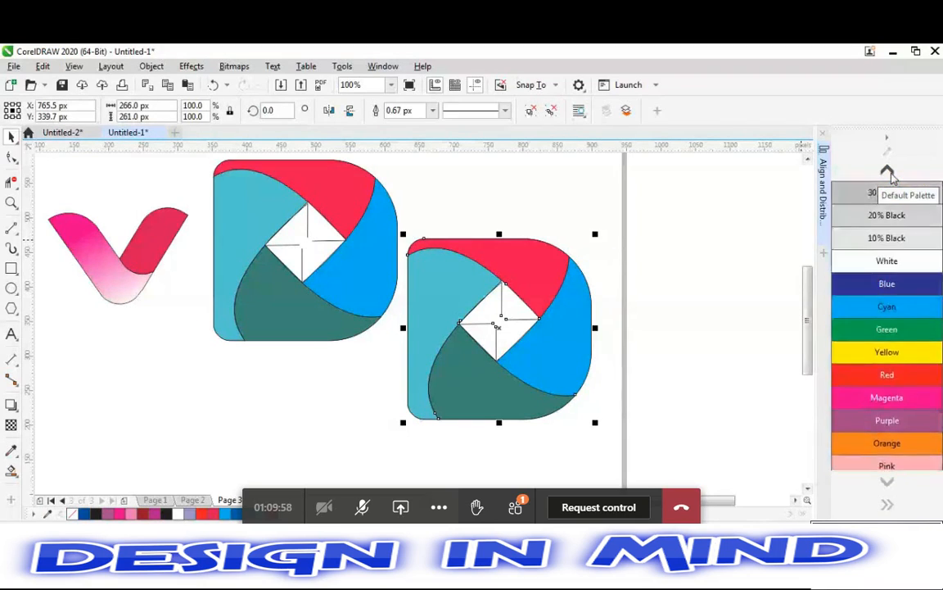
left_click(883, 191)
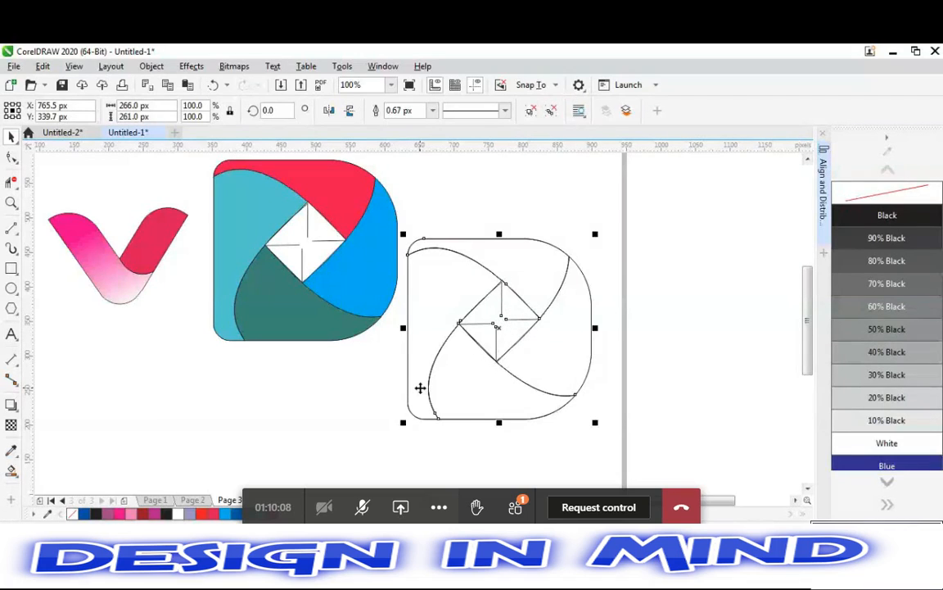
key("Delete")
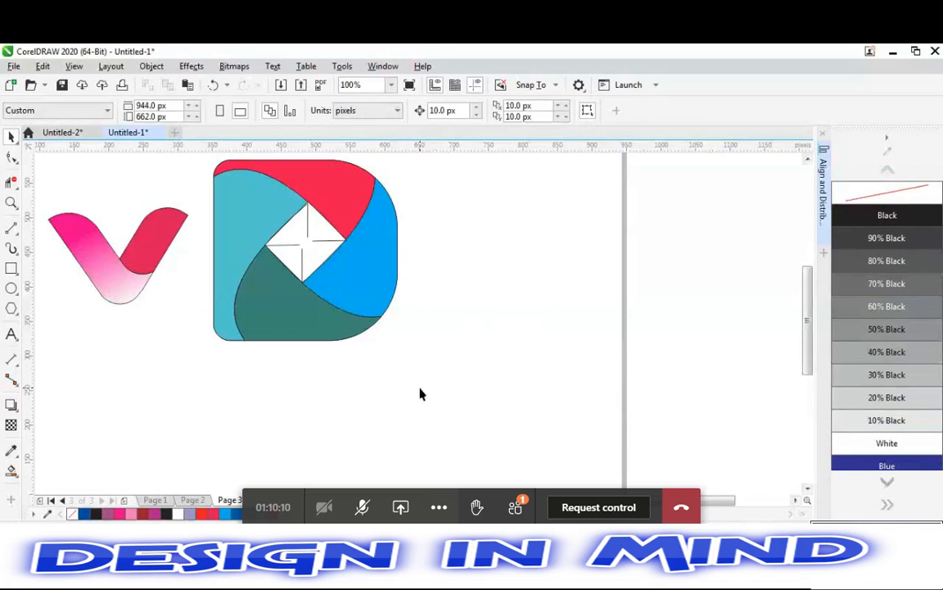
Draw a square of about 93 px to the right of the D-shaped logo and rotate it 45° into a diamond, shifting it slightly down-left
key("F6")
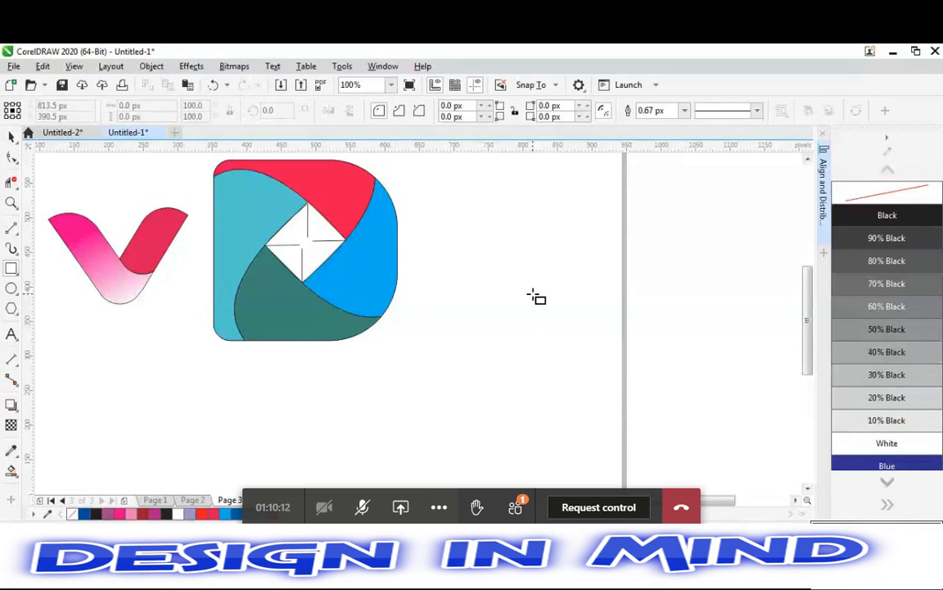
left_click_drag(533, 293, 599, 359)
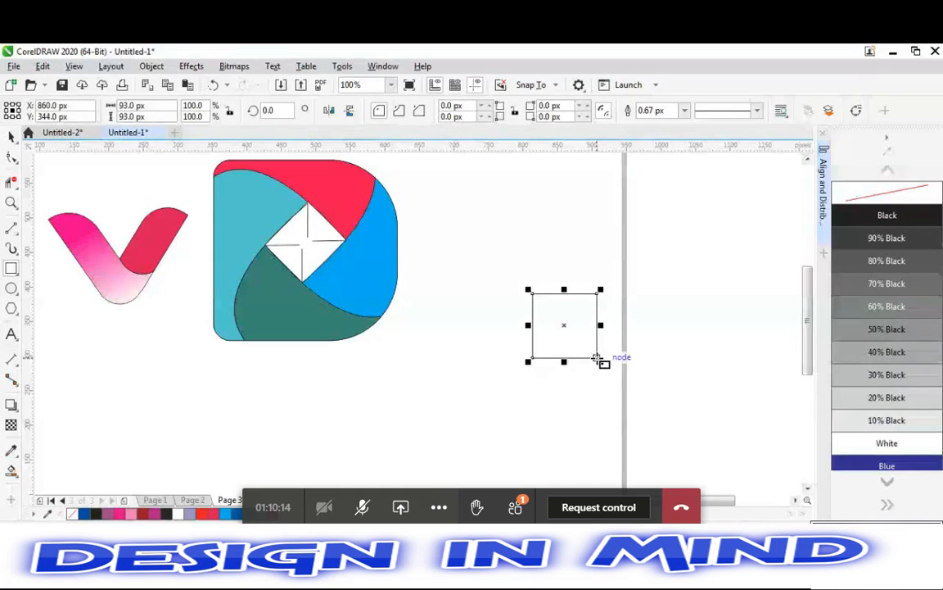
left_click(277, 109)
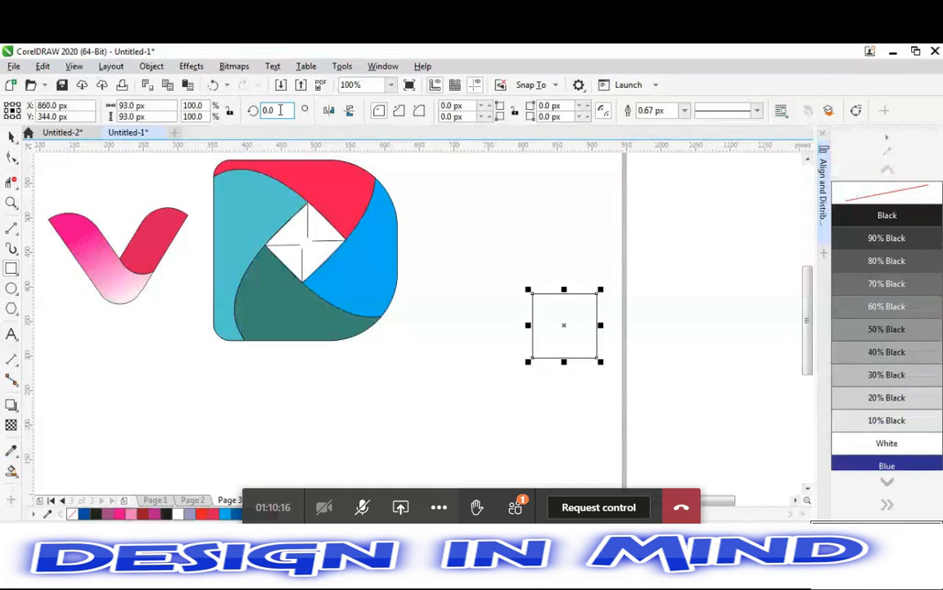
key("BackSpace")
key("BackSpace")
key("BackSpace")
type("4")
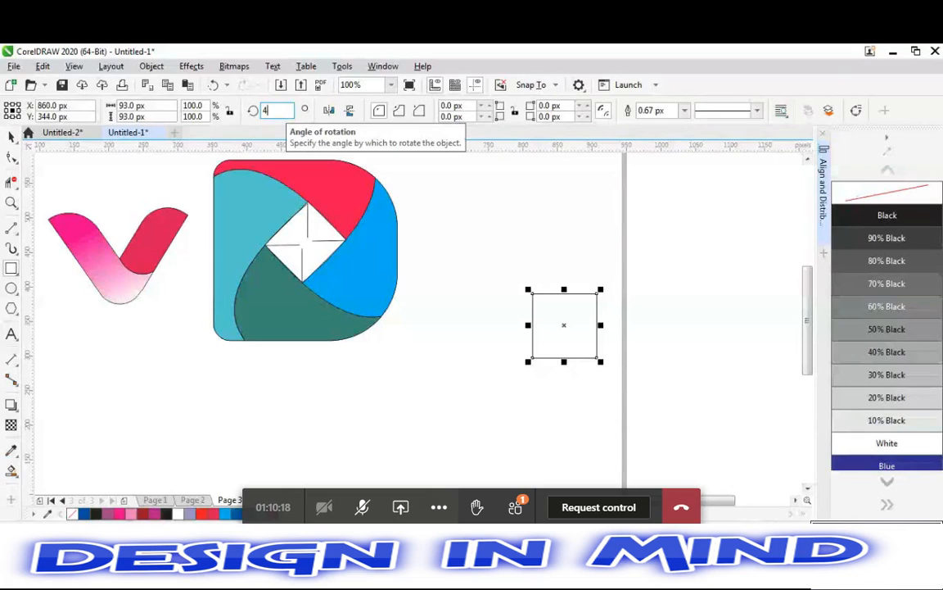
type("5")
key("Return")
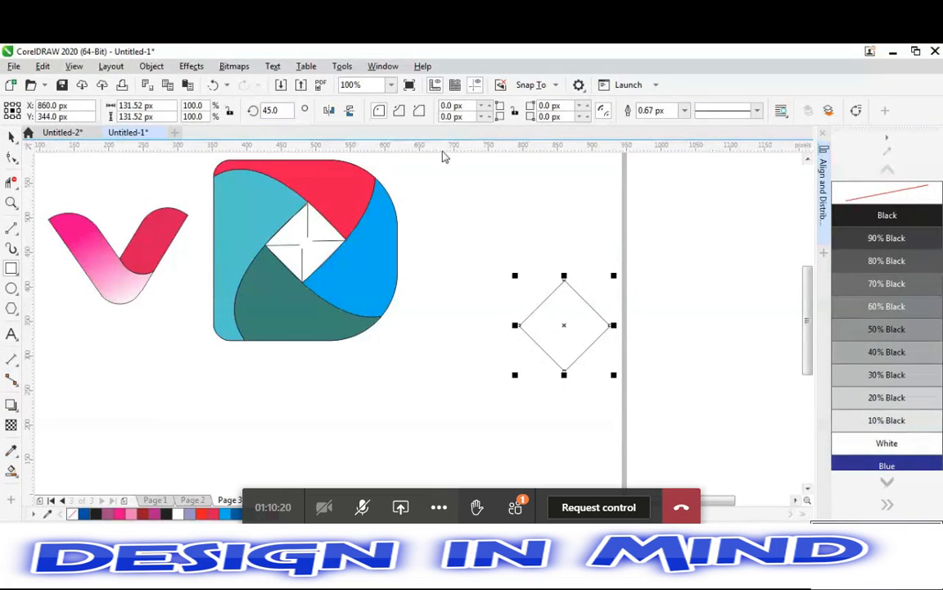
key("space")
left_click_drag(568, 335, 538, 356)
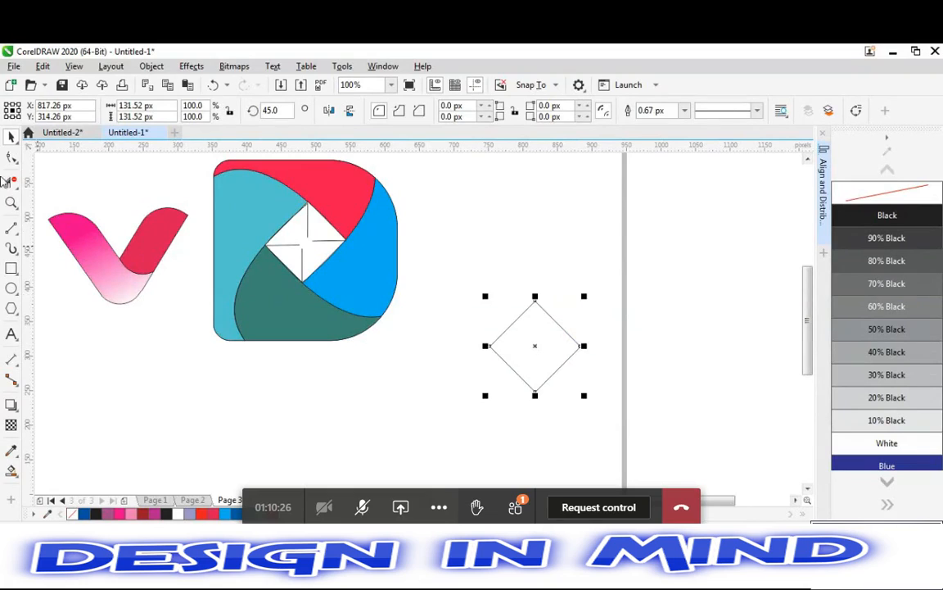
Draw a two-segment line from near the diamond's center to its right corner and on to a point about 224 px left and 126 px up
left_click(11, 229)
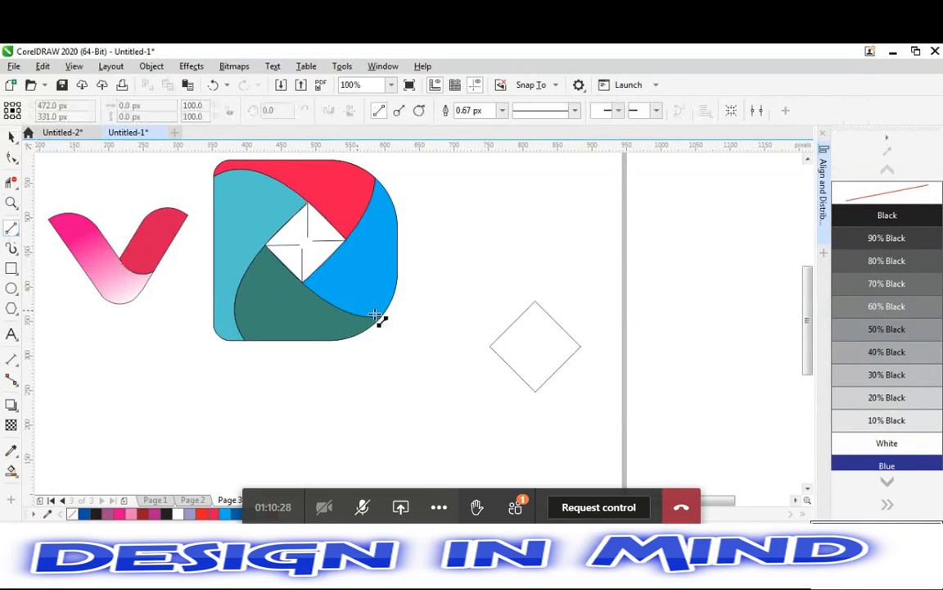
left_click(546, 348)
left_click(581, 348)
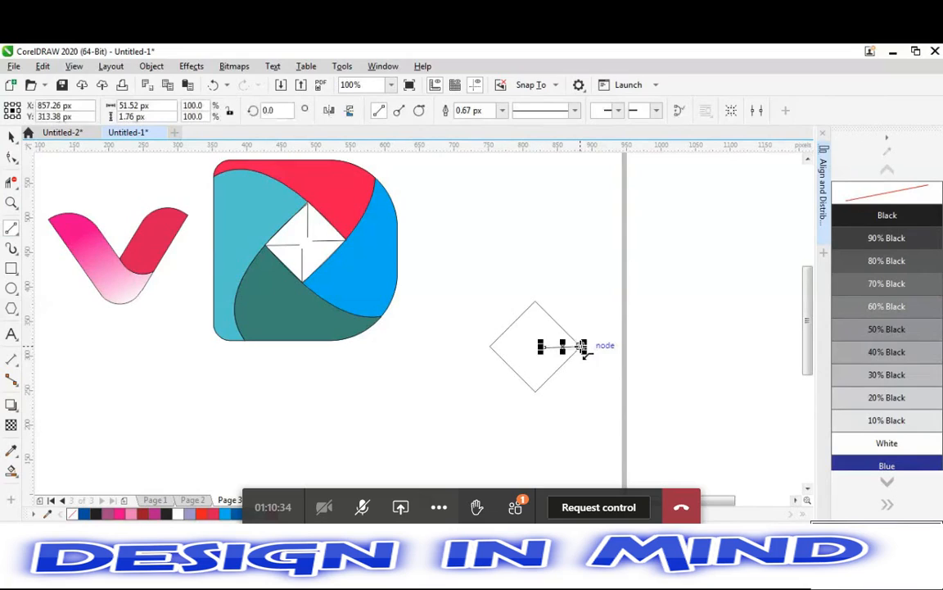
left_click(580, 347)
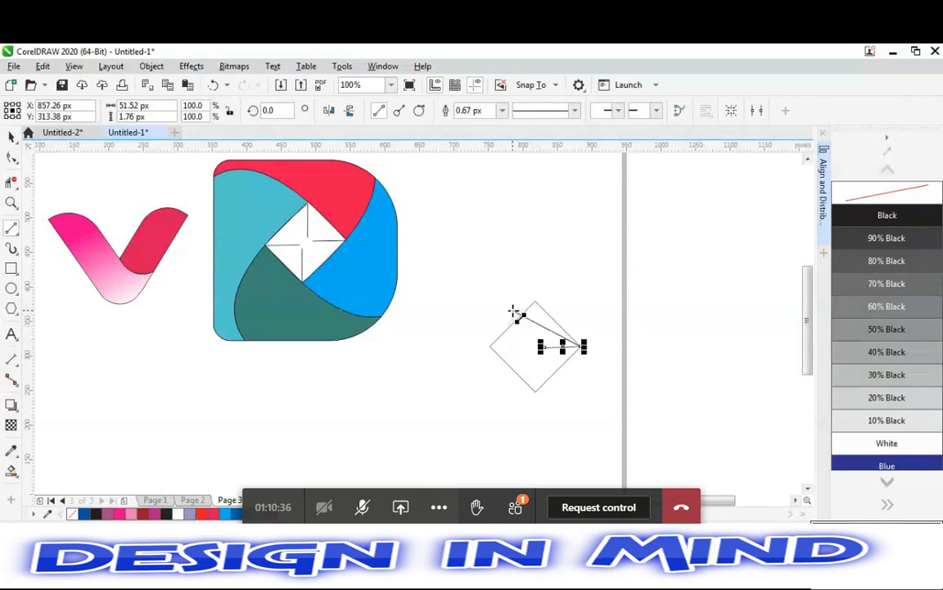
left_click(426, 260)
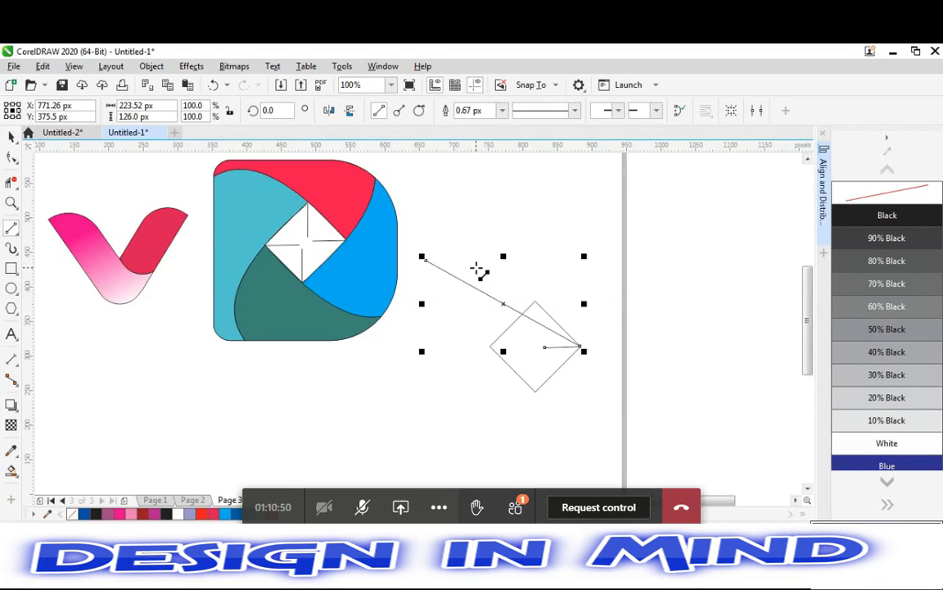
key("space")
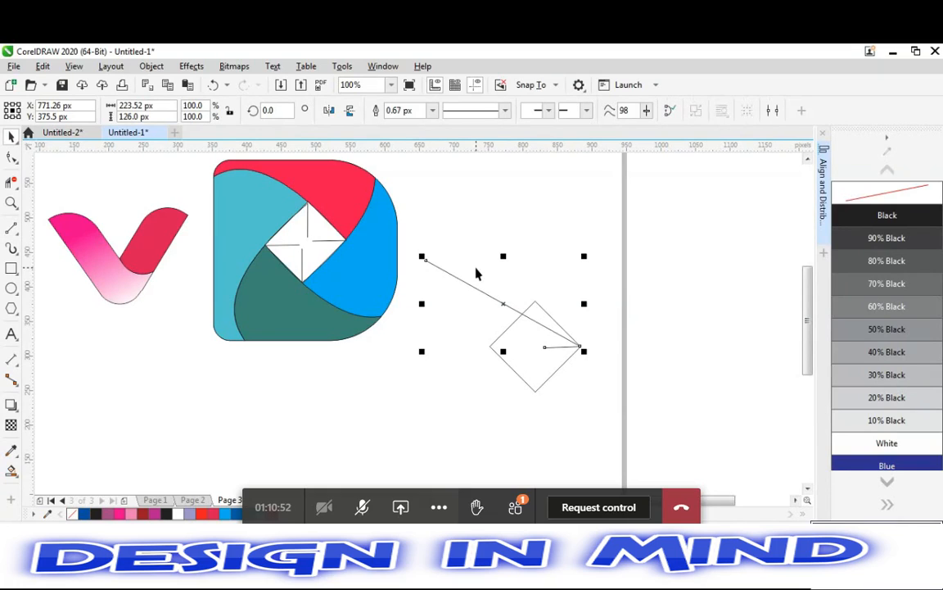